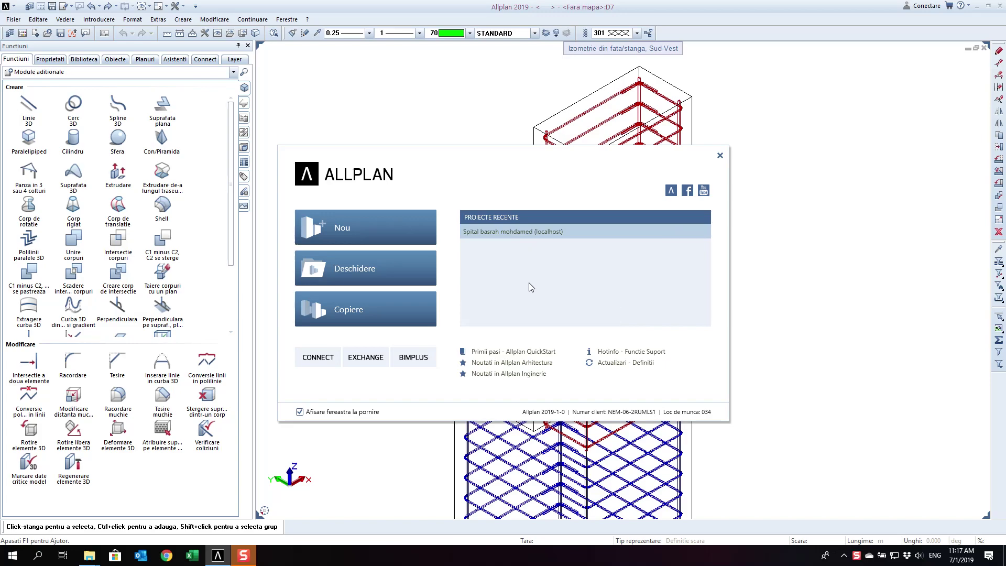
- Open the Allplan Connect portal in the browser and log in
{"action": "left_click", "coordinate": [307, 362]}
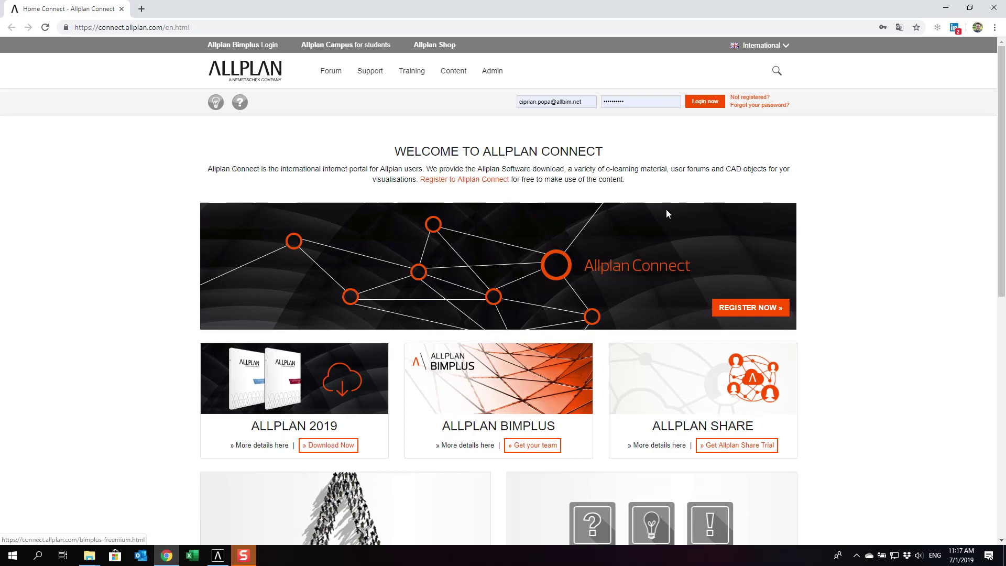
{"action": "left_click", "coordinate": [705, 101]}
{"action": "left_click_drag", "start_coordinate": [591, 7], "coordinate": [521, 347]}
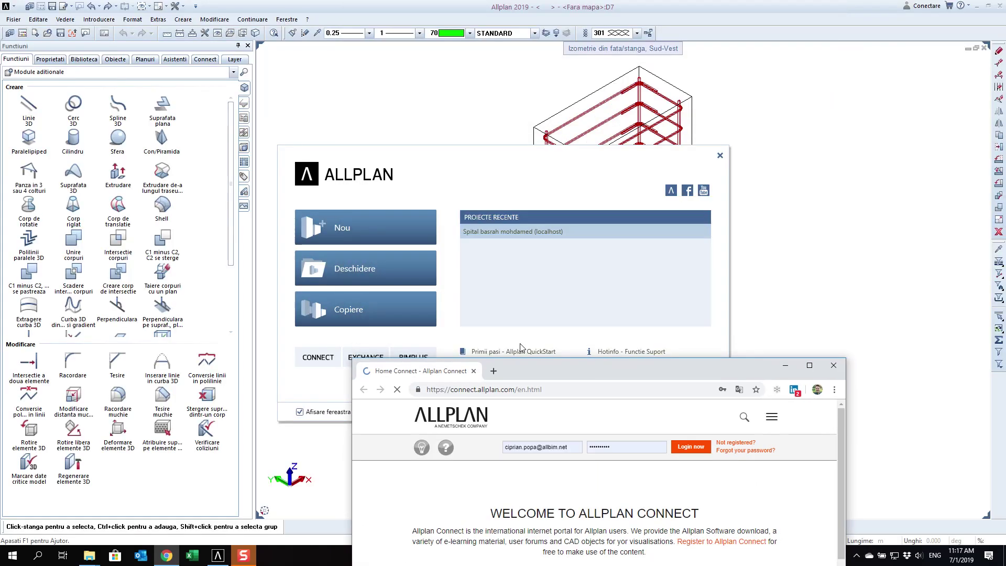
{"action": "left_click_drag", "start_coordinate": [620, 367], "coordinate": [554, 88]}
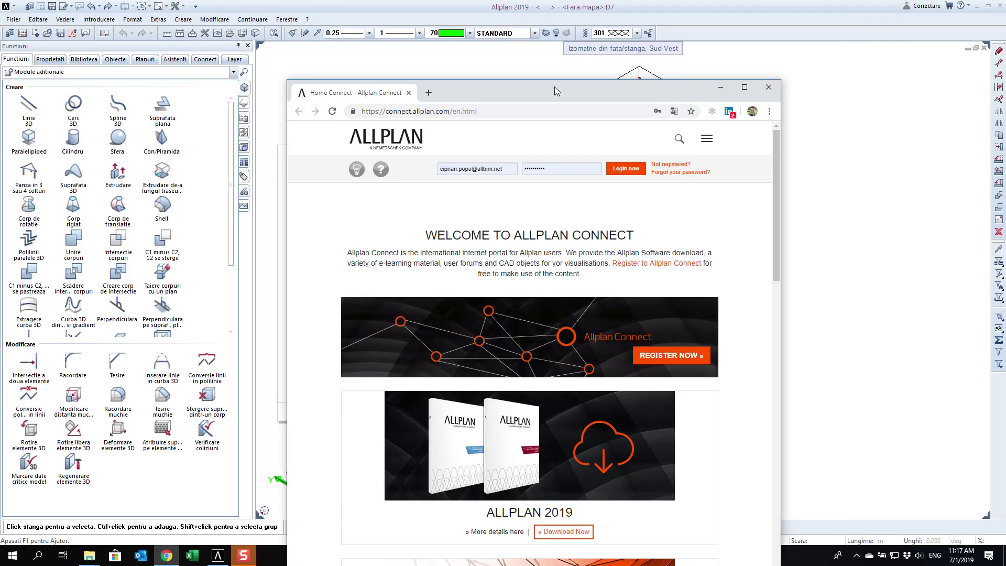
{"action": "left_click", "coordinate": [608, 171]}
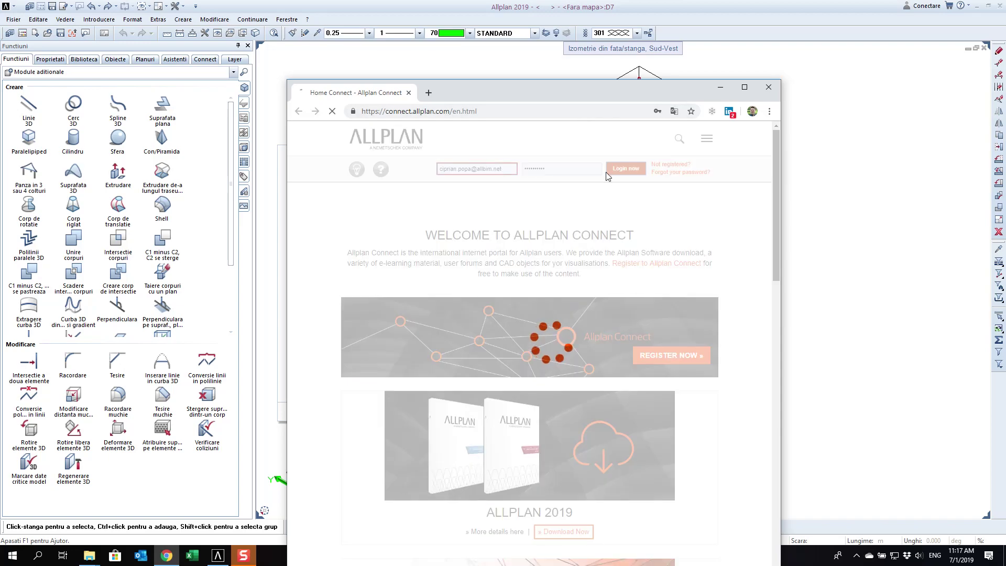
{"action": "double_click", "coordinate": [563, 89]}
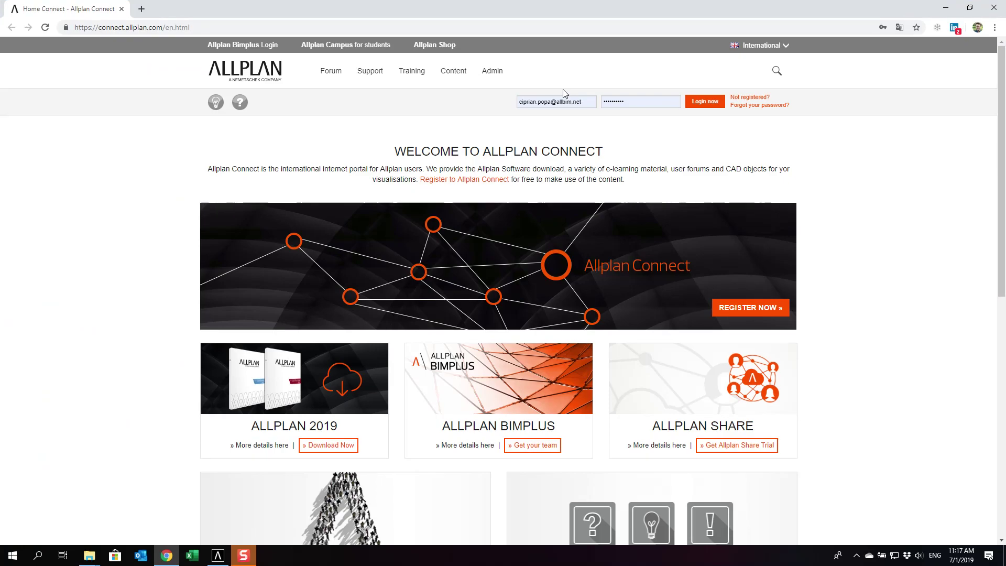
- Scroll through the Allplan Connect portal page to browse its contents
{"action": "scroll", "coordinate": [682, 144], "scroll_direction": "down", "scroll_amount": 2}
{"action": "scroll", "coordinate": [675, 141], "scroll_direction": "down", "scroll_amount": 8}
{"action": "scroll", "coordinate": [675, 140], "scroll_direction": "up", "scroll_amount": 8}
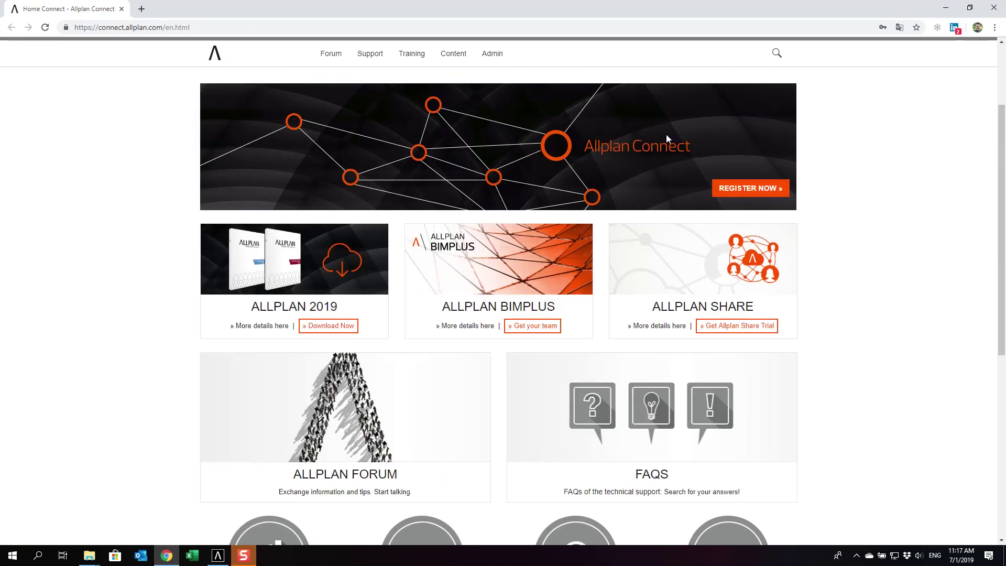
{"action": "scroll", "coordinate": [666, 134], "scroll_direction": "up", "scroll_amount": 3}
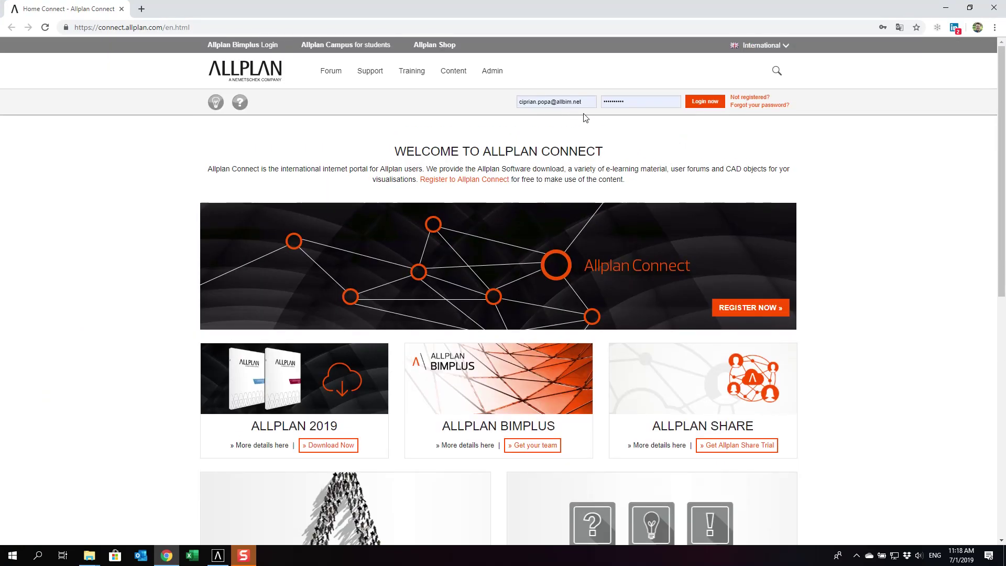
{"action": "scroll", "coordinate": [409, 105], "scroll_direction": "down", "scroll_amount": 1}
{"action": "scroll", "coordinate": [561, 110], "scroll_direction": "up", "scroll_amount": 1}
{"action": "scroll", "coordinate": [680, 107], "scroll_direction": "down", "scroll_amount": 1}
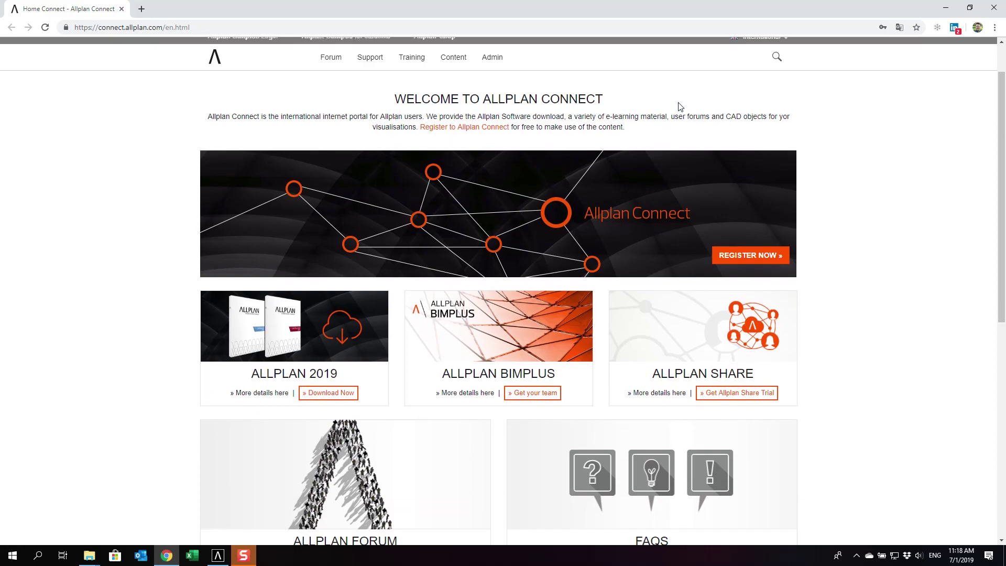
{"action": "scroll", "coordinate": [679, 109], "scroll_direction": "down", "scroll_amount": 2}
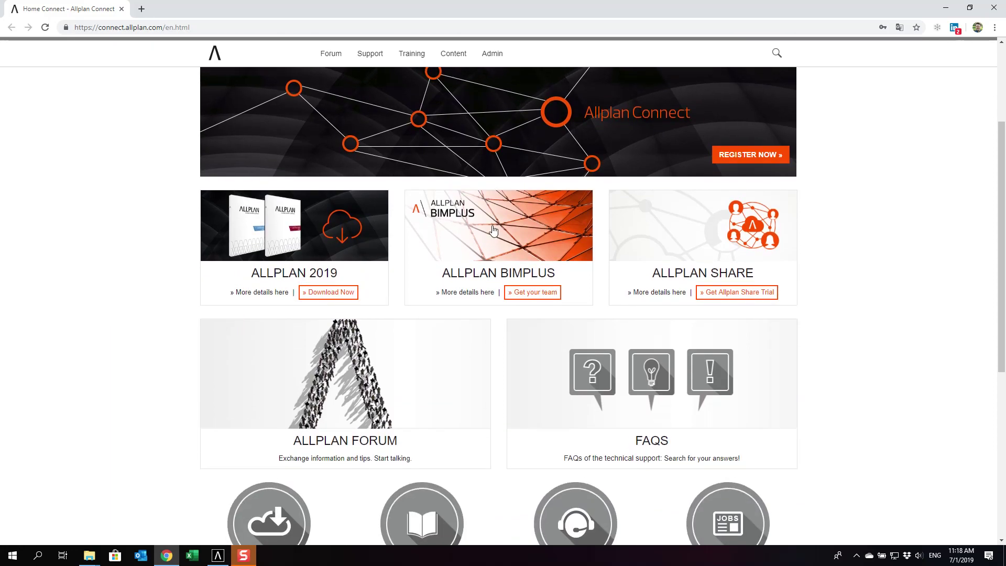
{"action": "scroll", "coordinate": [489, 221], "scroll_direction": "up", "scroll_amount": 3}
{"action": "scroll", "coordinate": [489, 221], "scroll_direction": "down", "scroll_amount": 6}
{"action": "scroll", "coordinate": [425, 388], "scroll_direction": "down", "scroll_amount": 3}
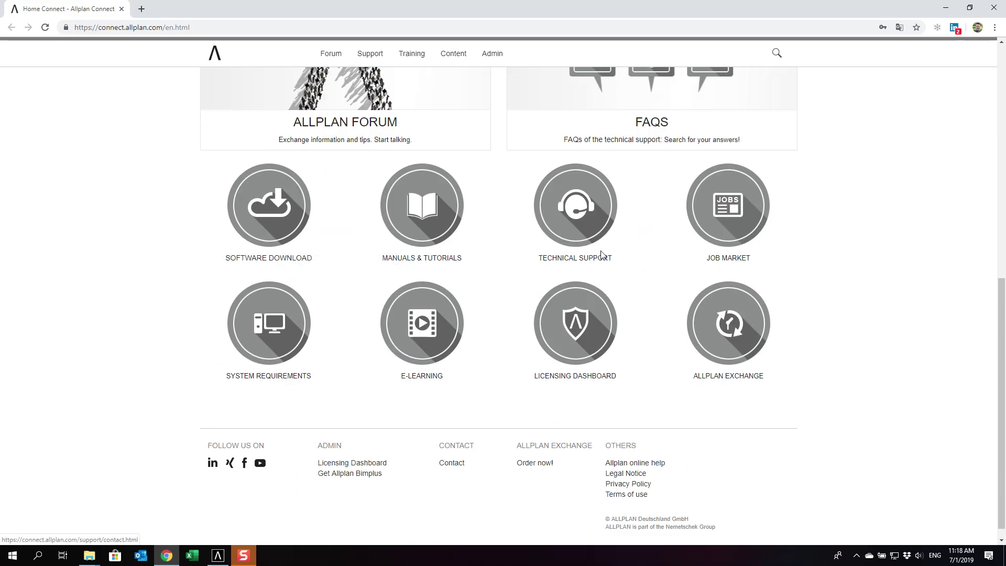
- Open the Licensing Dashboard, expand 'How to use this section', and return to Allplan
{"action": "left_click", "coordinate": [603, 321]}
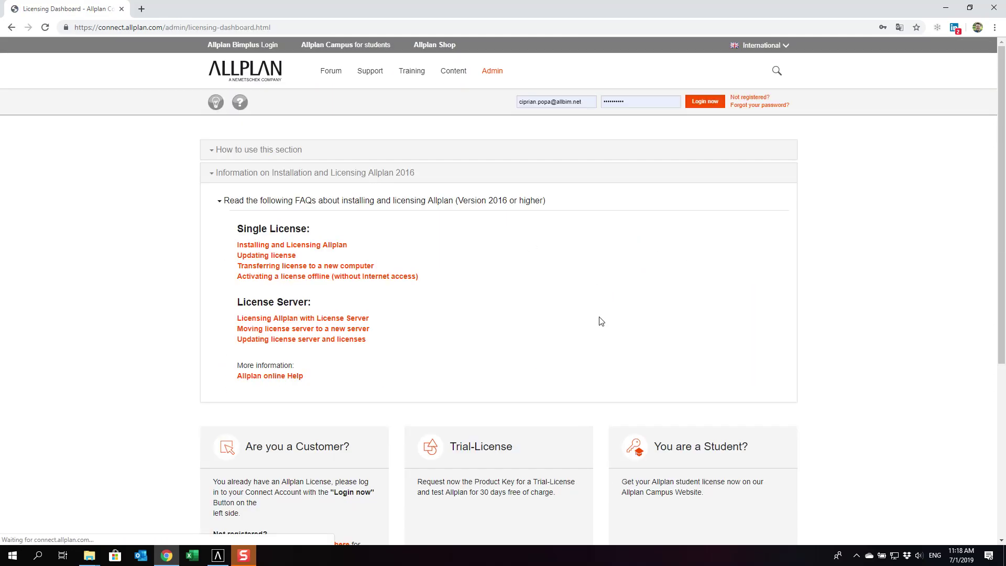
{"action": "left_click", "coordinate": [310, 153]}
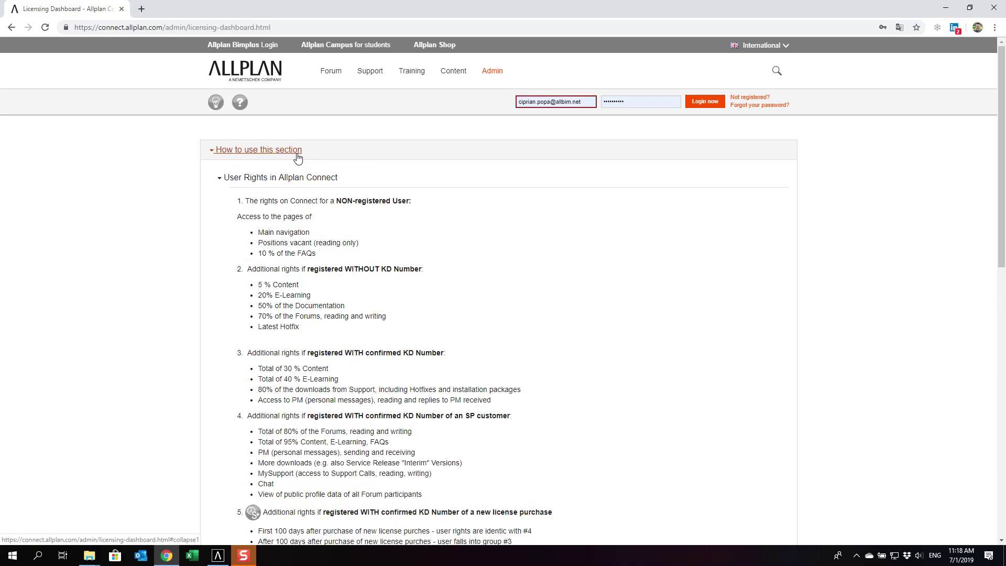
{"action": "left_click", "coordinate": [706, 101]}
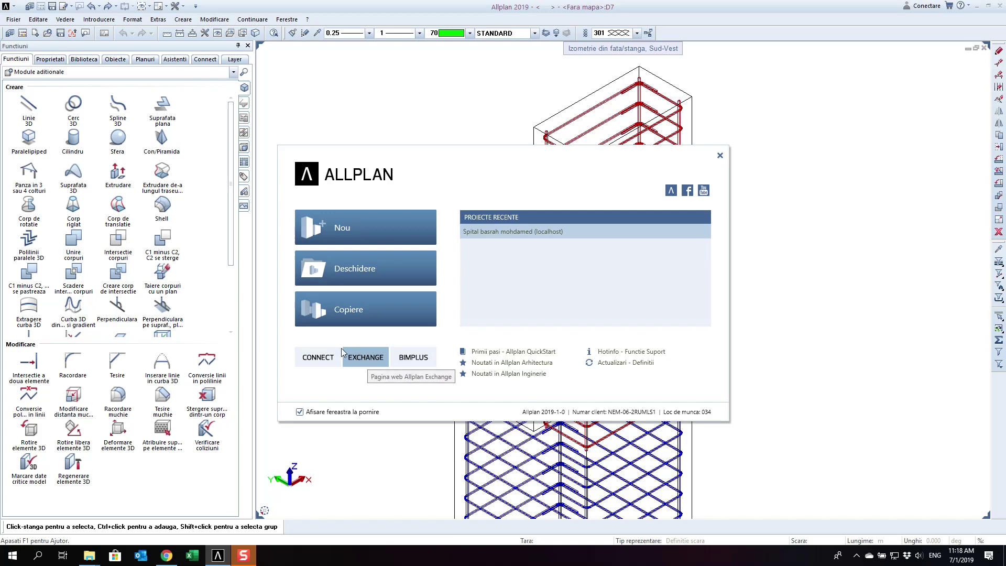
- Launch bimplus.net in a new Chrome tab from Allplan's BIMPLUS start button
{"action": "left_click", "coordinate": [423, 358]}
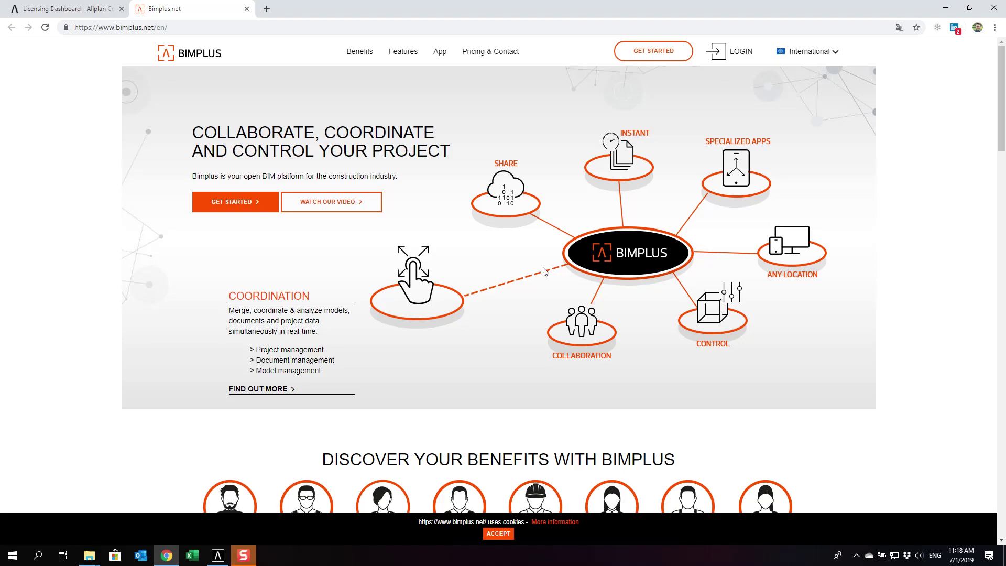
- Scroll the Bimplus homepage, page through its features carousel, then minimize Chrome
{"action": "scroll", "coordinate": [545, 271], "scroll_direction": "down", "scroll_amount": 1}
{"action": "scroll", "coordinate": [550, 270], "scroll_direction": "down", "scroll_amount": 2}
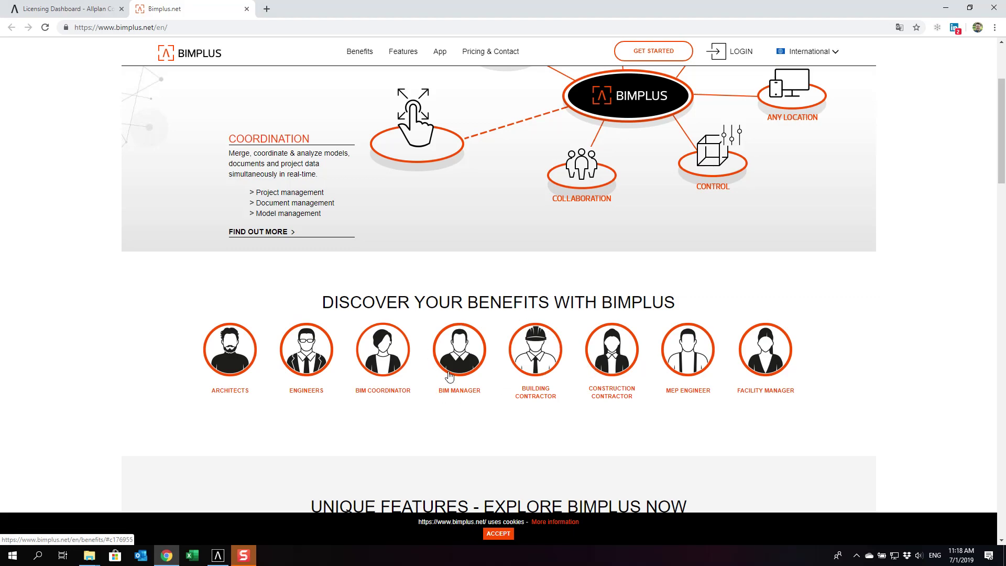
{"action": "scroll", "coordinate": [802, 294], "scroll_direction": "down", "scroll_amount": 1}
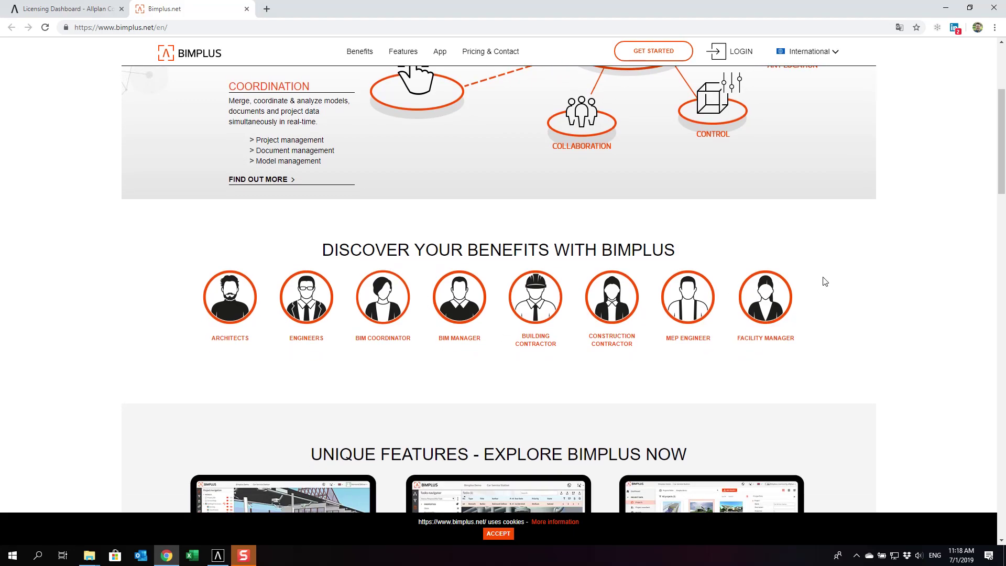
{"action": "scroll", "coordinate": [830, 276], "scroll_direction": "down", "scroll_amount": 3}
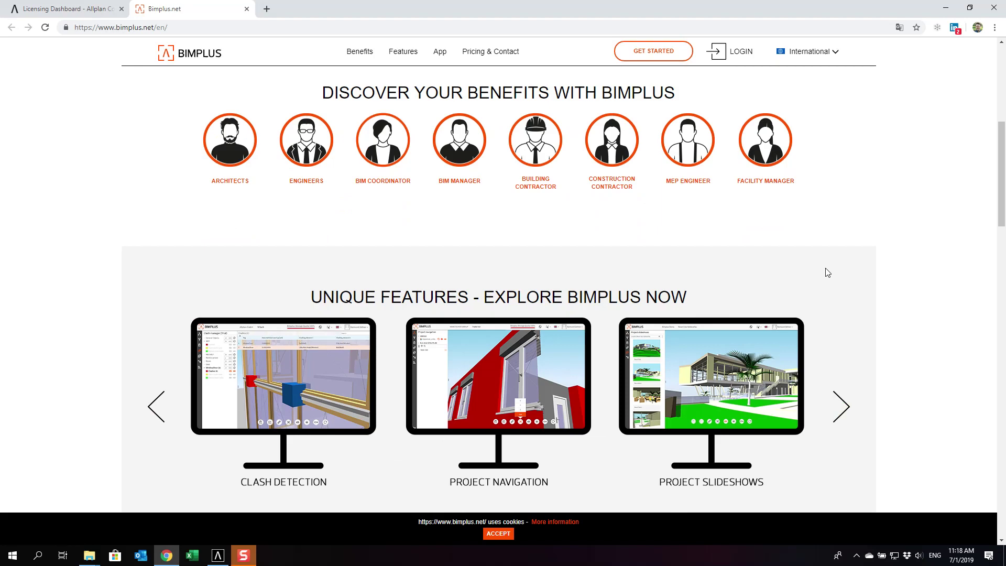
{"action": "scroll", "coordinate": [827, 272], "scroll_direction": "down", "scroll_amount": 1}
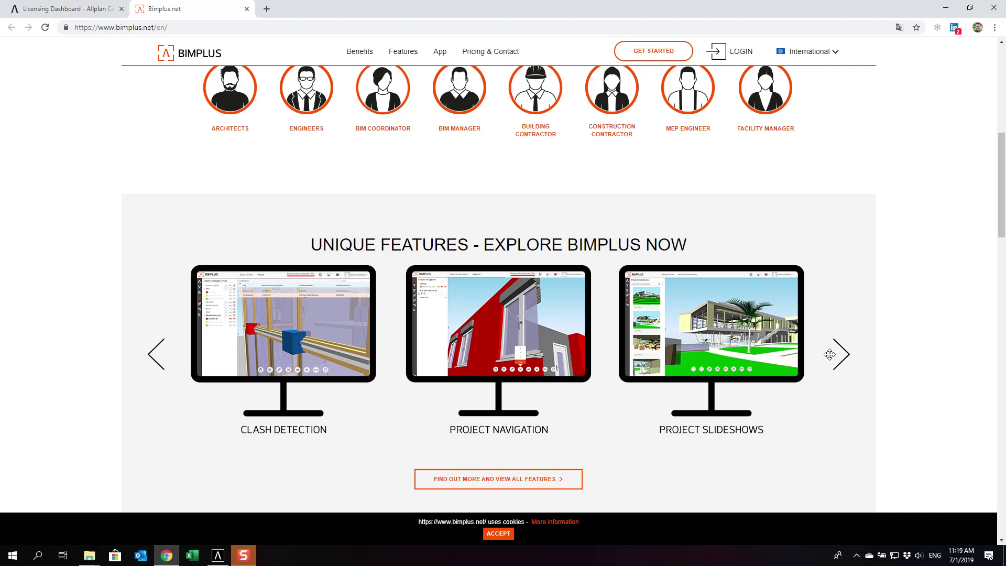
{"action": "left_click", "coordinate": [839, 353]}
{"action": "mouse_move", "coordinate": [760, 346]}
{"action": "left_mouse_down"}
{"action": "mouse_move", "coordinate": [462, 336]}
{"action": "mouse_move", "coordinate": [542, 345]}
{"action": "left_mouse_up"}
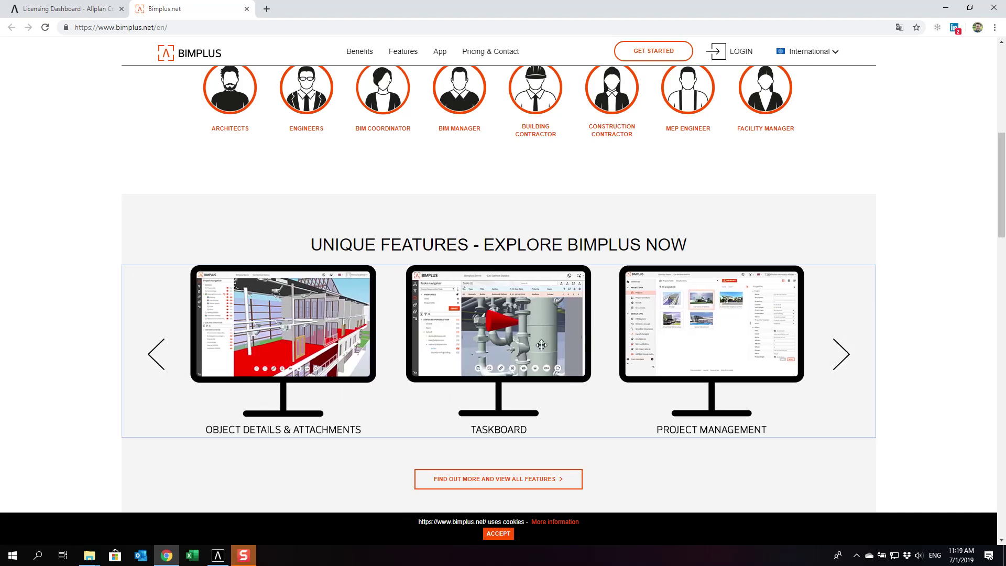
{"action": "left_click", "coordinate": [841, 346]}
{"action": "scroll", "coordinate": [824, 269], "scroll_direction": "down", "scroll_amount": 3}
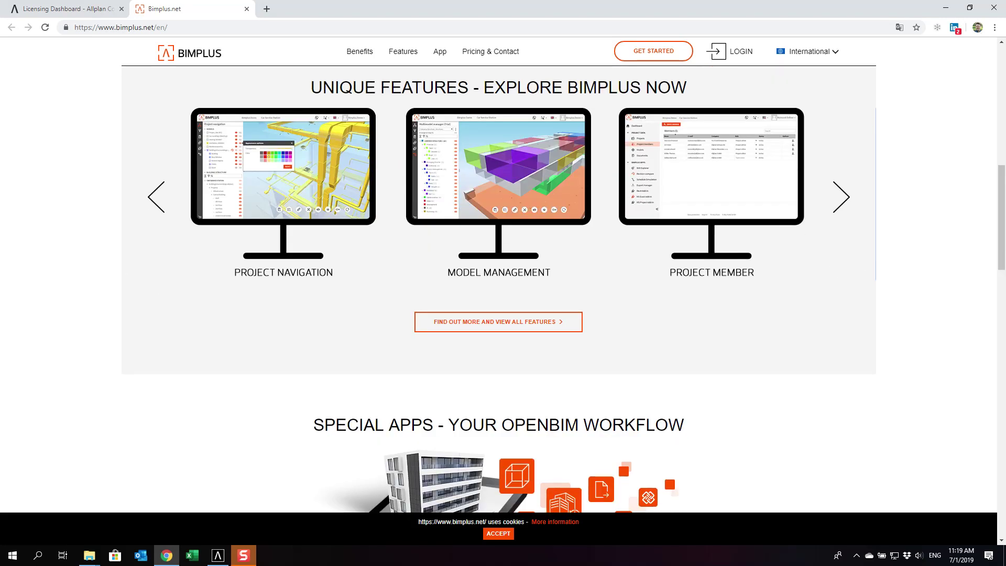
{"action": "left_click", "coordinate": [947, 8]}
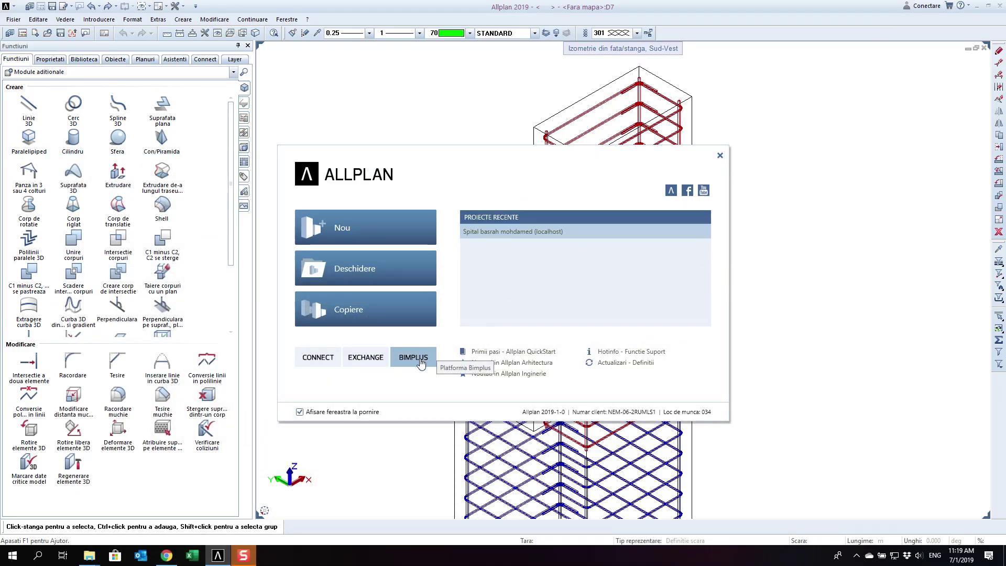
- Open and scroll through the Allplan QuickStart tutorial page, then close it
{"action": "left_click", "coordinate": [535, 359]}
{"action": "scroll", "coordinate": [526, 347], "scroll_direction": "down", "scroll_amount": 1}
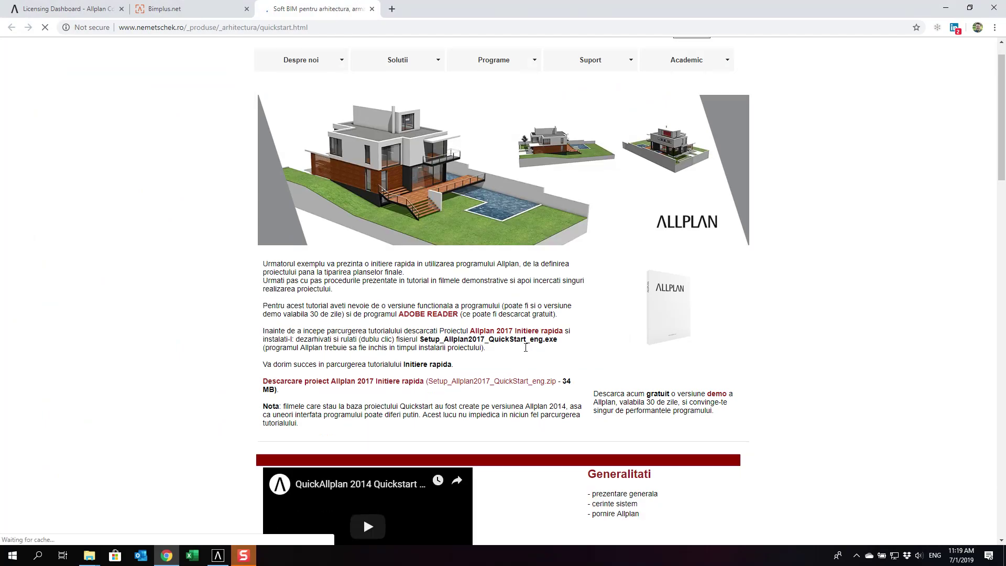
{"action": "scroll", "coordinate": [529, 315], "scroll_direction": "down", "scroll_amount": 4}
{"action": "scroll", "coordinate": [535, 275], "scroll_direction": "down", "scroll_amount": 5}
{"action": "scroll", "coordinate": [536, 275], "scroll_direction": "down", "scroll_amount": 5}
{"action": "scroll", "coordinate": [545, 274], "scroll_direction": "down", "scroll_amount": 4}
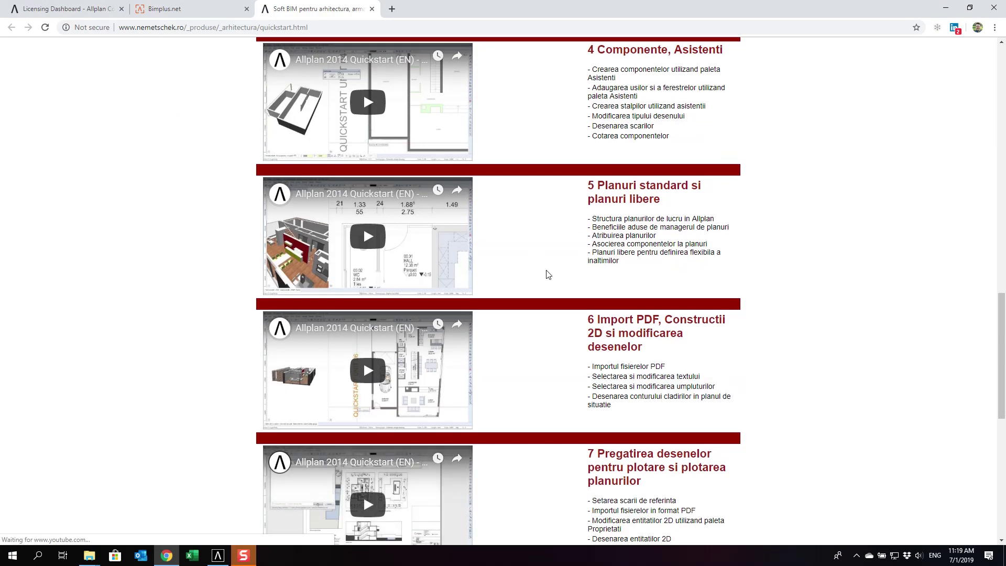
{"action": "scroll", "coordinate": [547, 275], "scroll_direction": "down", "scroll_amount": 5}
{"action": "scroll", "coordinate": [561, 281], "scroll_direction": "down", "scroll_amount": 3}
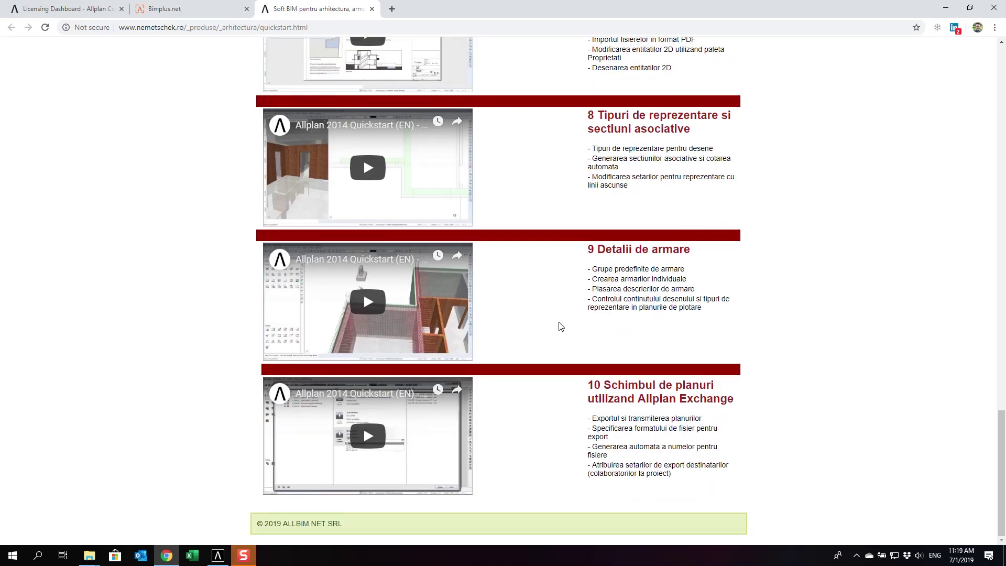
{"action": "scroll", "coordinate": [560, 326], "scroll_direction": "up", "scroll_amount": 2}
{"action": "scroll", "coordinate": [560, 326], "scroll_direction": "up", "scroll_amount": 12}
{"action": "scroll", "coordinate": [603, 273], "scroll_direction": "up", "scroll_amount": 10}
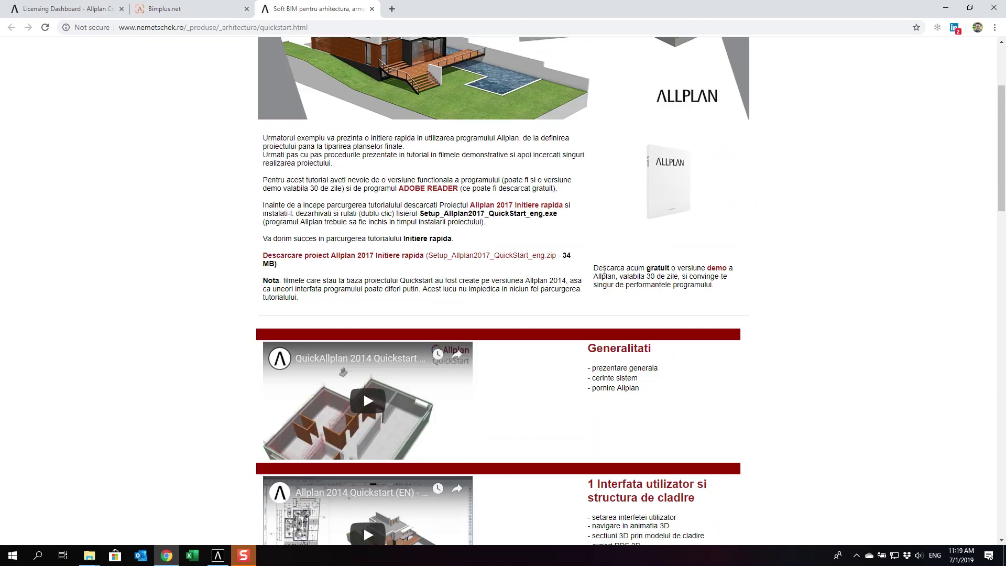
{"action": "scroll", "coordinate": [605, 270], "scroll_direction": "up", "scroll_amount": 3}
{"action": "left_click", "coordinate": [373, 9]}
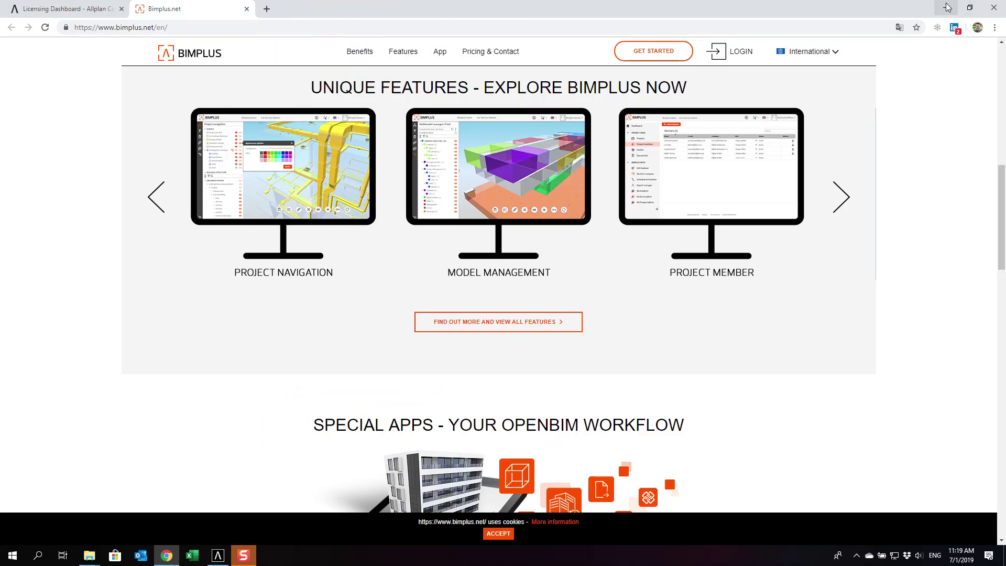
{"action": "left_click", "coordinate": [946, 8]}
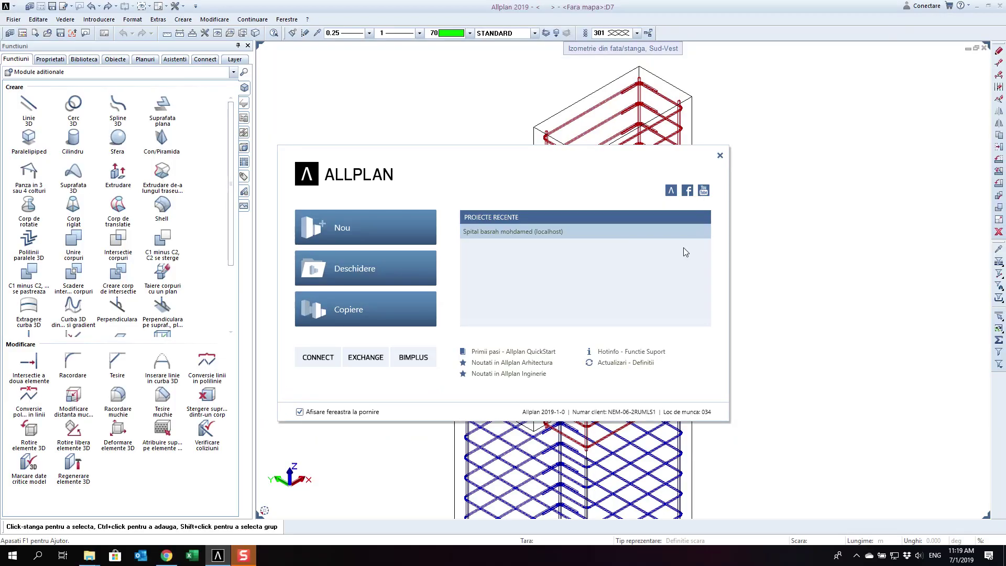
- Open and close the Allplan Engineering news page, then switch back to Allplan
{"action": "left_click", "coordinate": [543, 376]}
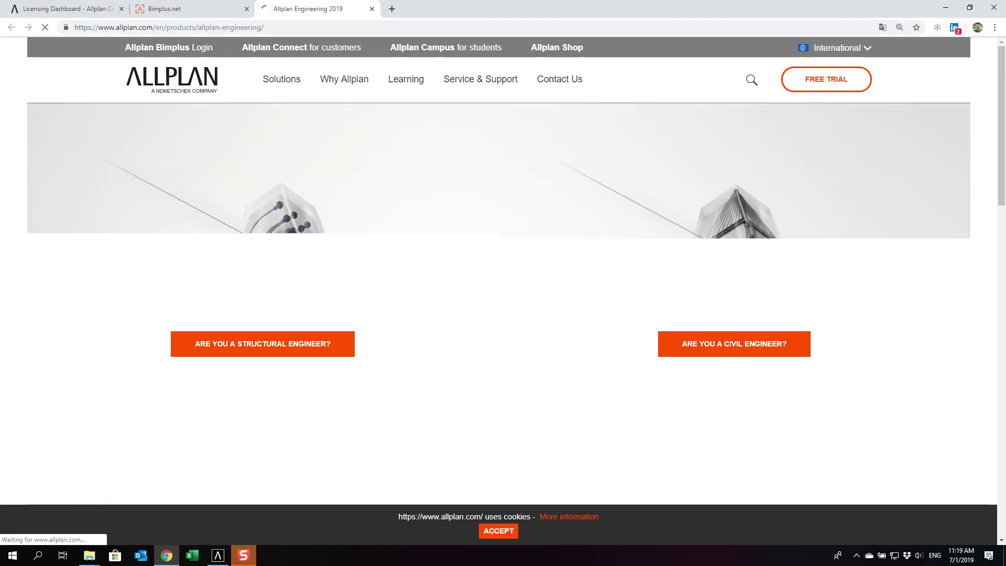
{"action": "left_click", "coordinate": [371, 10]}
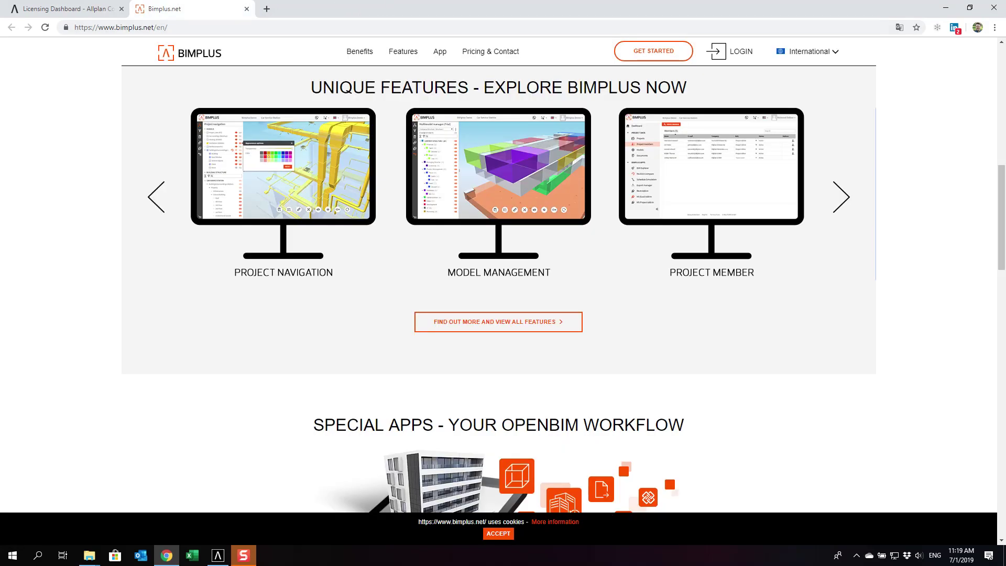
{"action": "scroll", "coordinate": [667, 234], "scroll_direction": "up", "scroll_amount": 5}
{"action": "scroll", "coordinate": [666, 233], "scroll_direction": "down", "scroll_amount": 5}
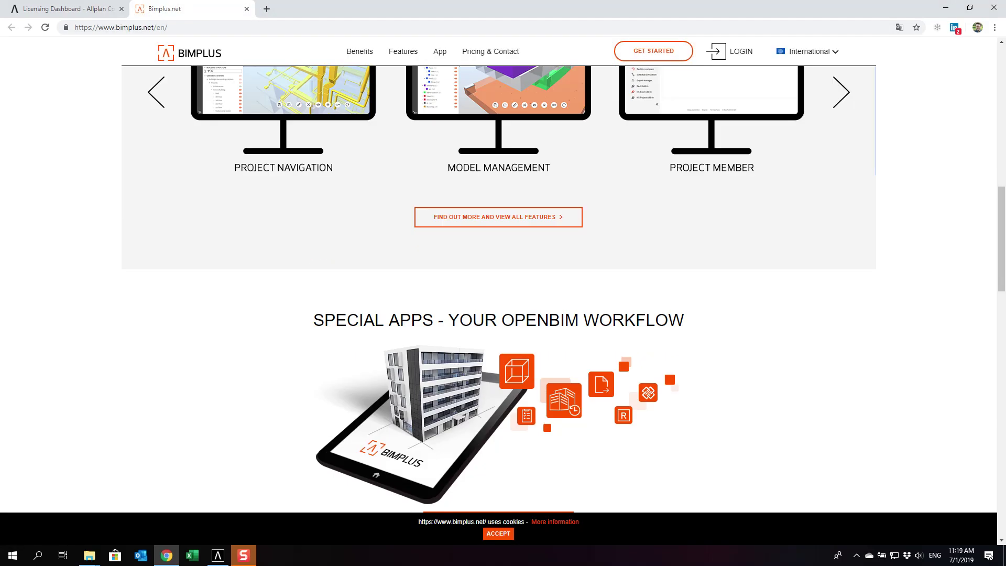
{"action": "key", "text": "alt+Tab"}
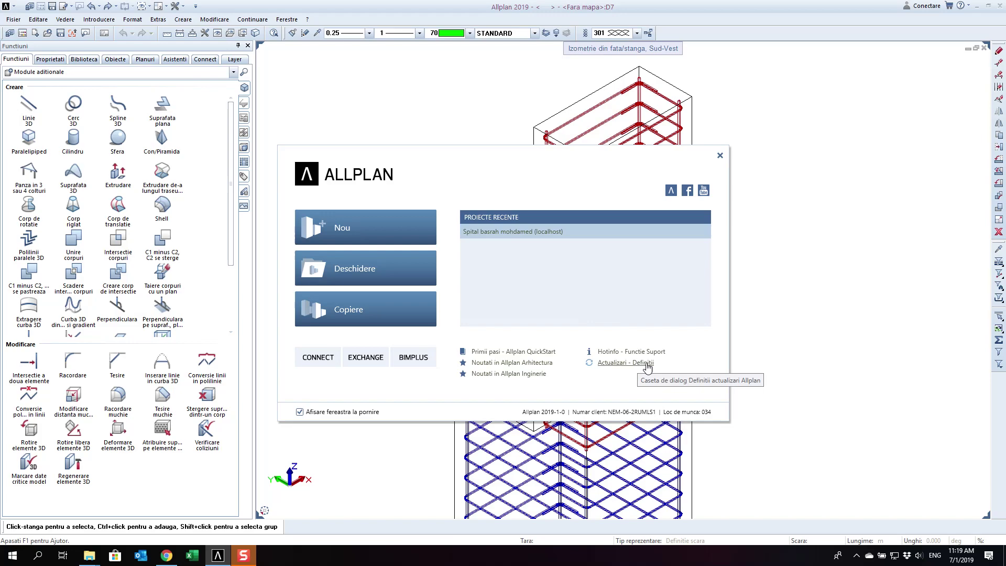
{"action": "left_click", "coordinate": [648, 368]}
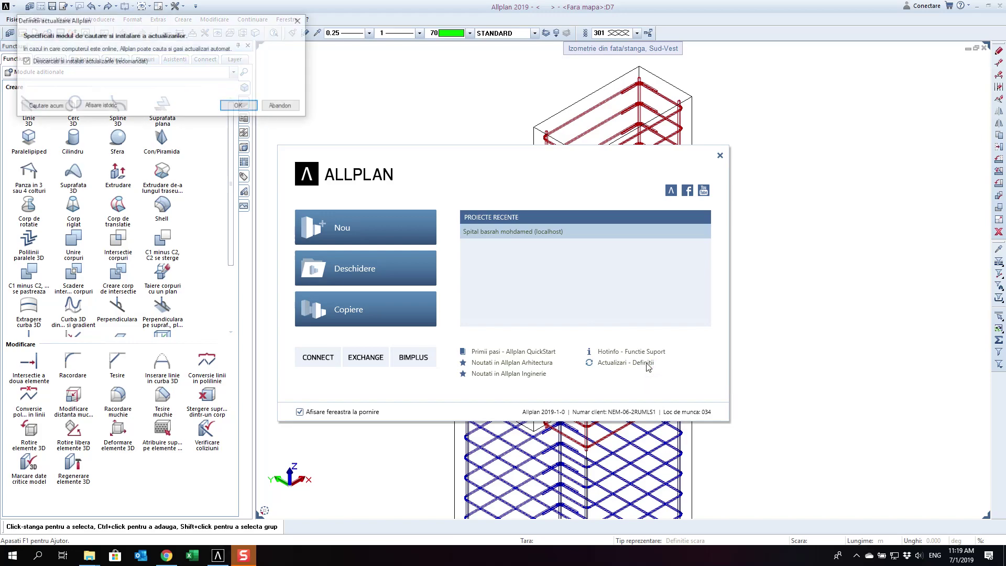
{"action": "left_click", "coordinate": [34, 107]}
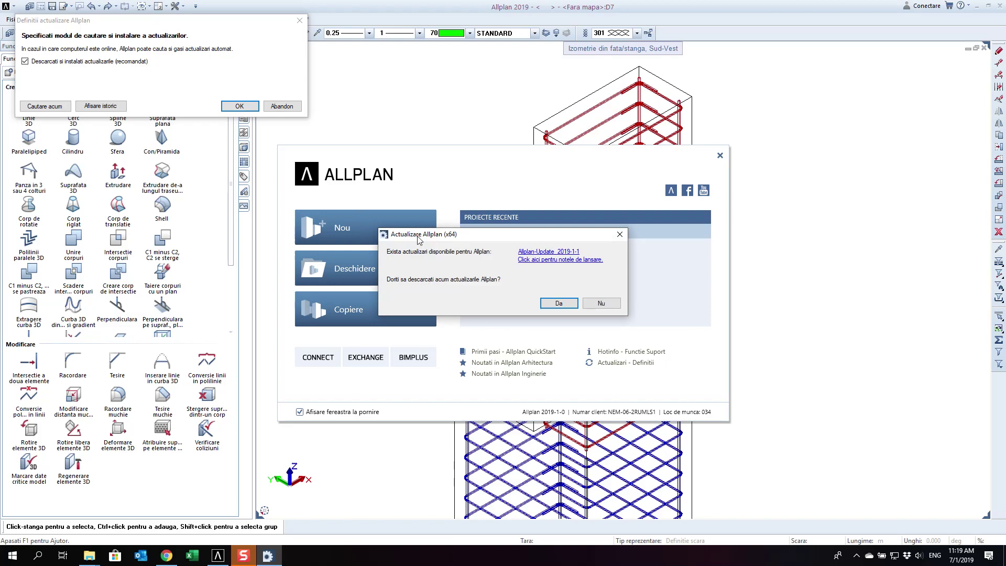
{"action": "left_click", "coordinate": [601, 304]}
{"action": "left_click", "coordinate": [300, 20]}
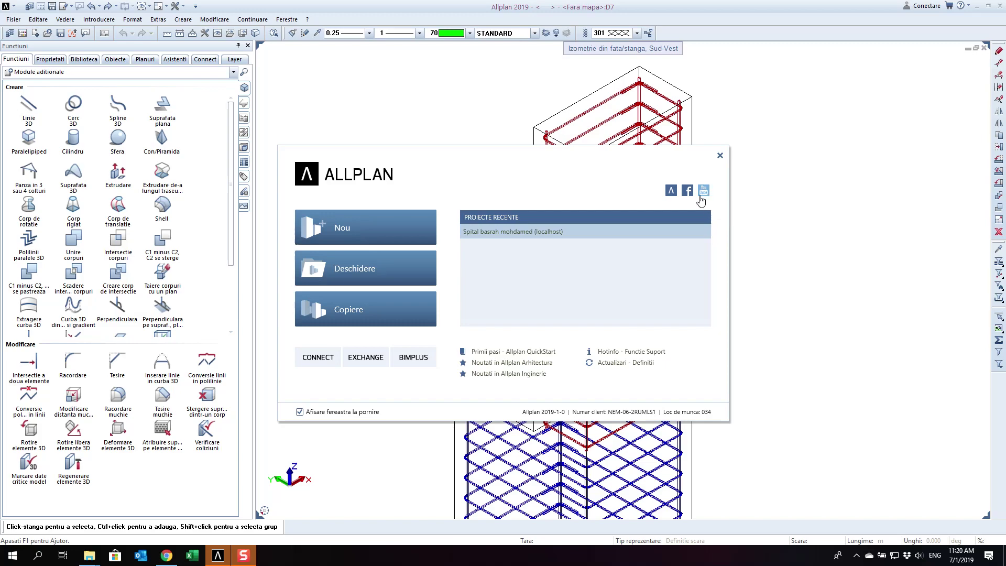
- On Allplan's Facebook page, search 'q a allplan' and open the Q&A Allplan group
{"action": "left_click", "coordinate": [689, 193]}
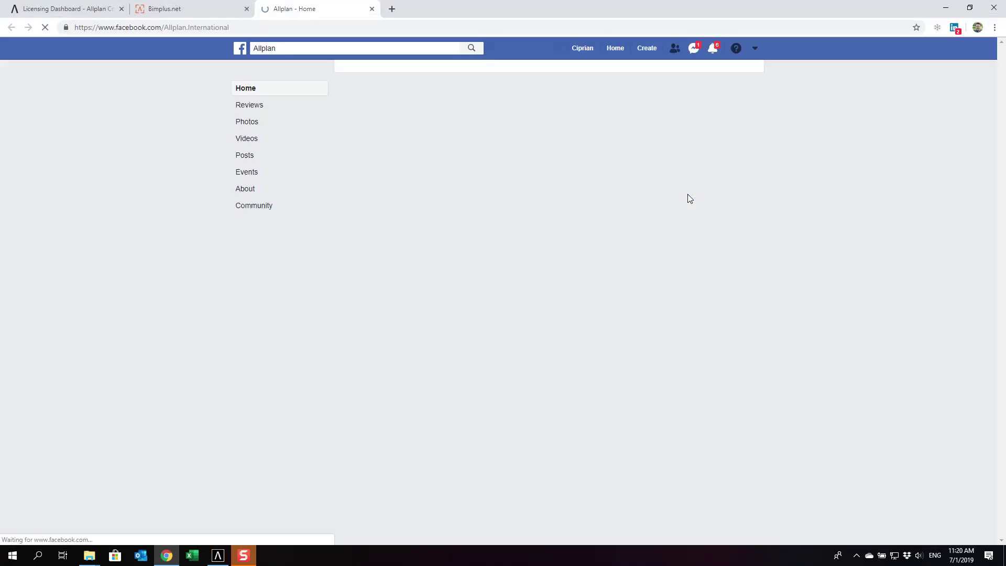
{"action": "left_click", "coordinate": [383, 51]}
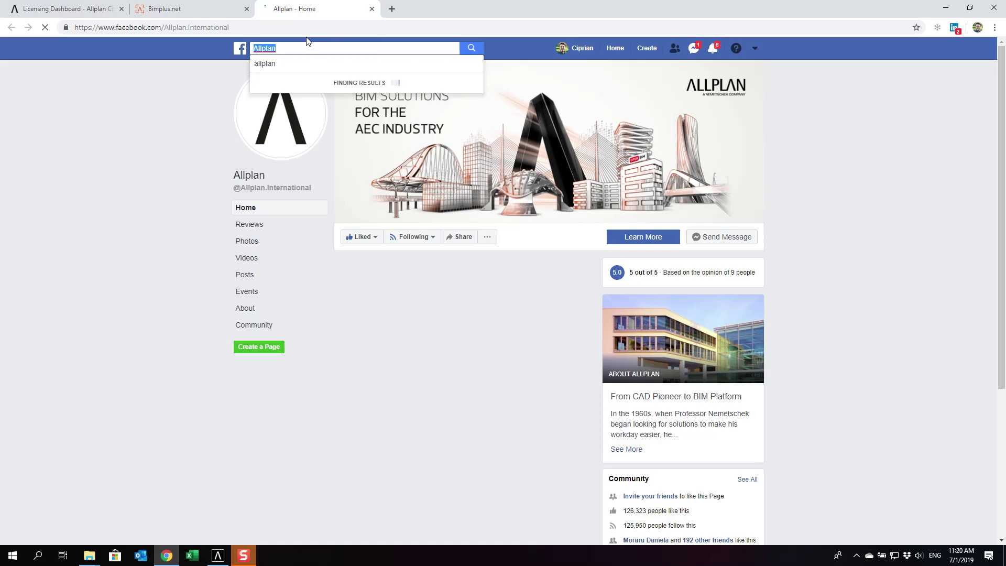
{"action": "type", "text": "q a "}
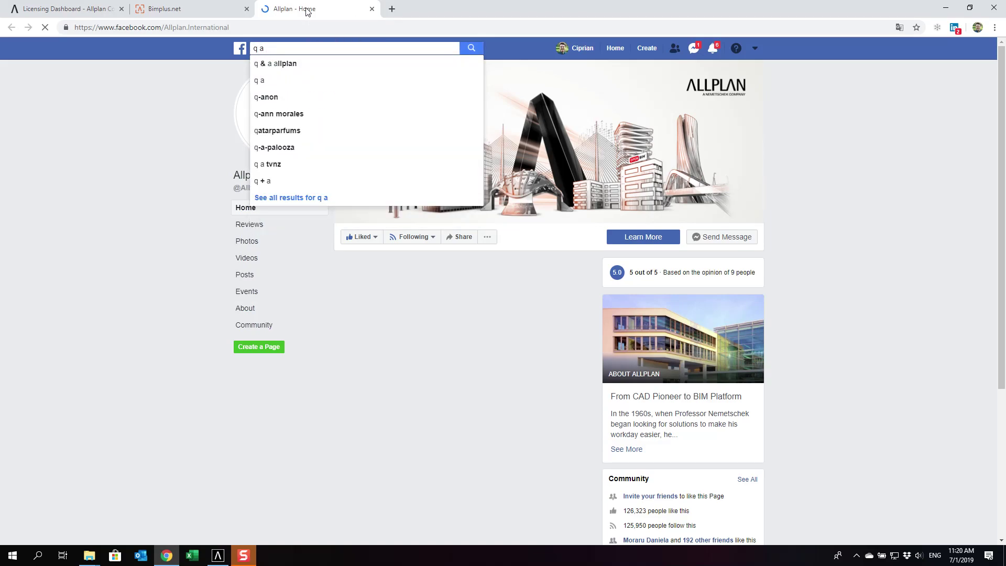
{"action": "type", "text": "allplan"}
{"action": "key", "text": "Return"}
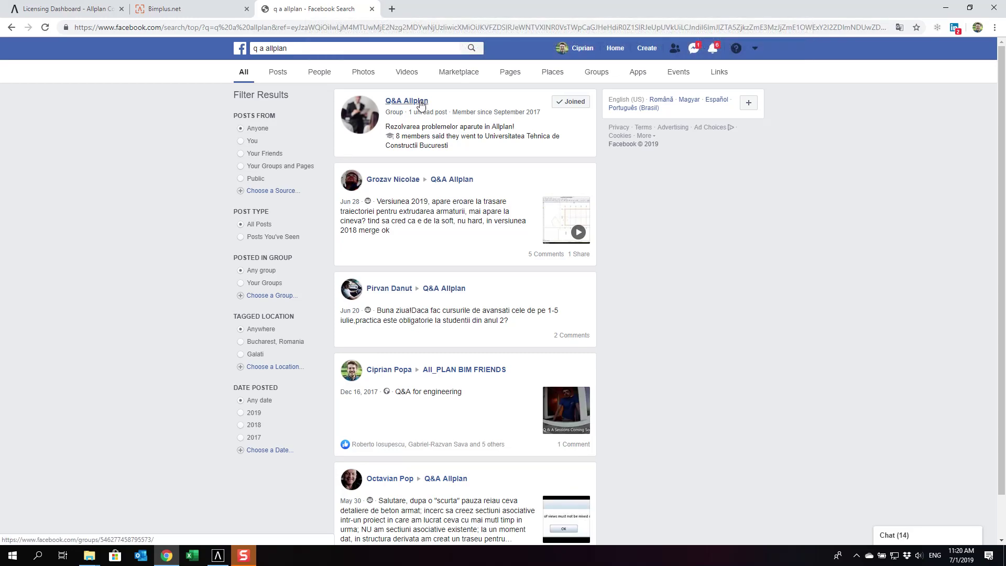
{"action": "left_click", "coordinate": [421, 104]}
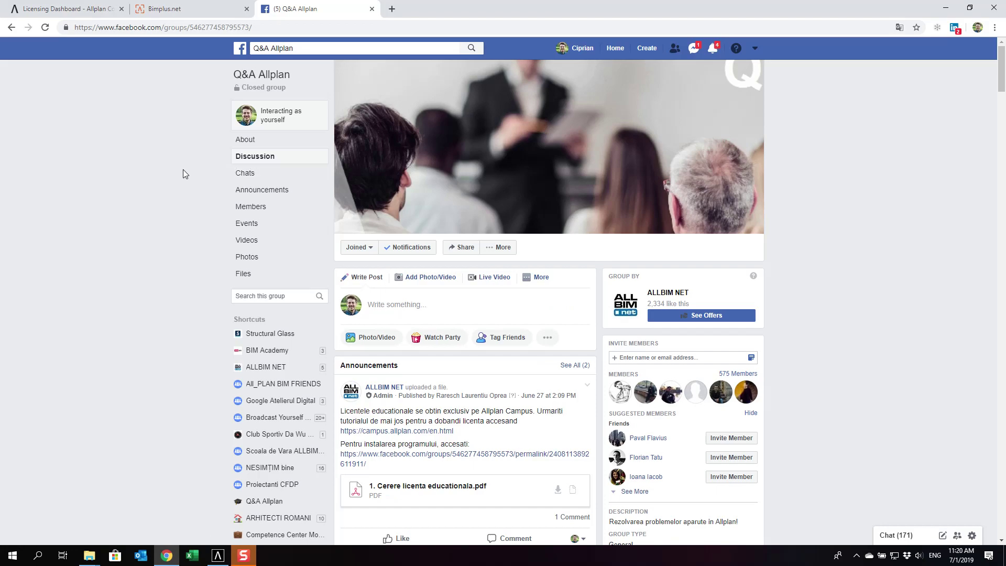
- Scroll through the Q&A Allplan group feed, then close its tab
{"action": "scroll", "coordinate": [184, 169], "scroll_direction": "down", "scroll_amount": 4}
{"action": "scroll", "coordinate": [186, 168], "scroll_direction": "down", "scroll_amount": 8}
{"action": "scroll", "coordinate": [186, 168], "scroll_direction": "down", "scroll_amount": 5}
{"action": "scroll", "coordinate": [191, 169], "scroll_direction": "down", "scroll_amount": 6}
{"action": "scroll", "coordinate": [194, 170], "scroll_direction": "down", "scroll_amount": 5}
{"action": "scroll", "coordinate": [194, 171], "scroll_direction": "down", "scroll_amount": 8}
{"action": "scroll", "coordinate": [194, 171], "scroll_direction": "down", "scroll_amount": 5}
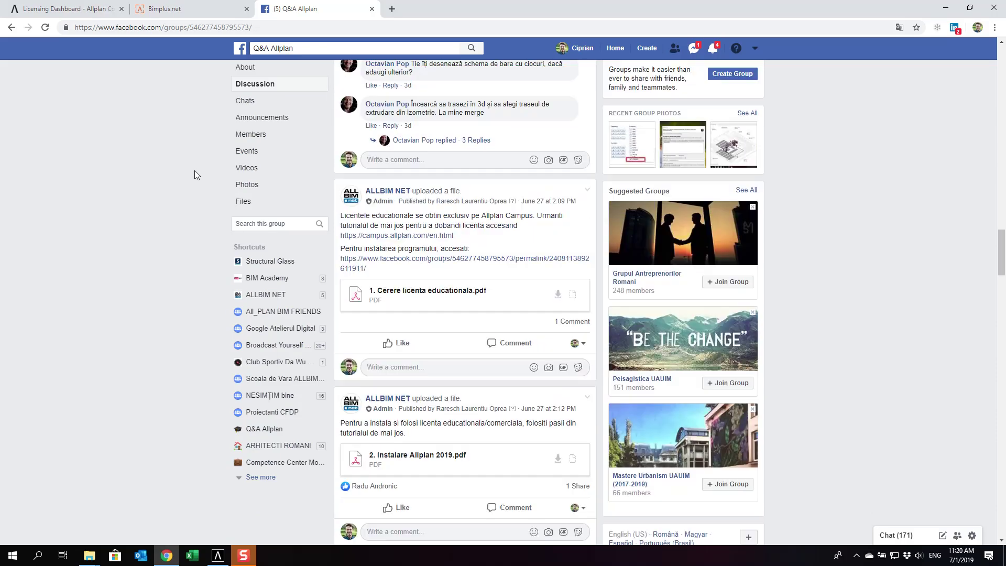
{"action": "scroll", "coordinate": [194, 170], "scroll_direction": "up", "scroll_amount": 10}
{"action": "scroll", "coordinate": [194, 171], "scroll_direction": "up", "scroll_amount": 8}
{"action": "scroll", "coordinate": [194, 171], "scroll_direction": "up", "scroll_amount": 8}
{"action": "scroll", "coordinate": [193, 172], "scroll_direction": "up", "scroll_amount": 1}
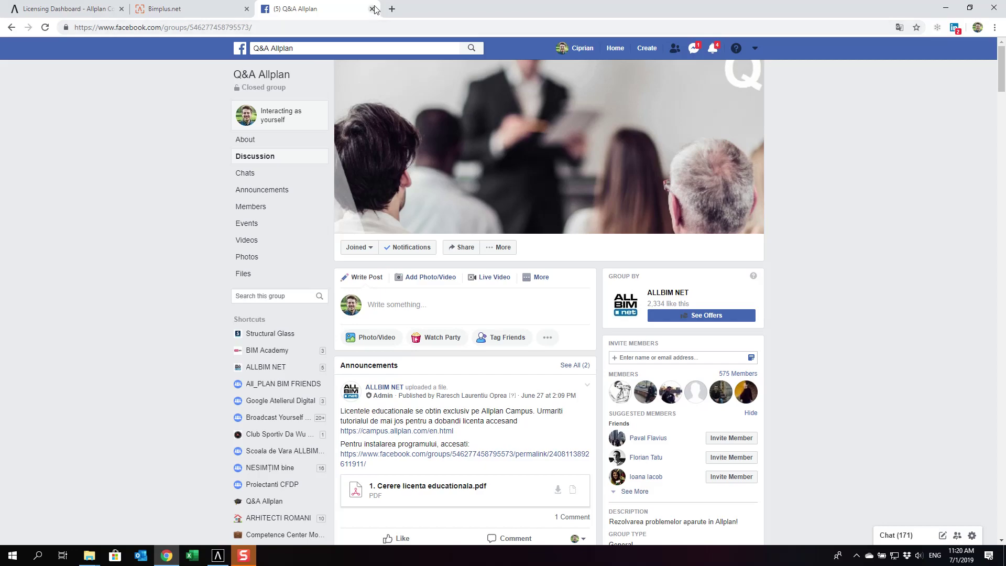
{"action": "left_click", "coordinate": [372, 9]}
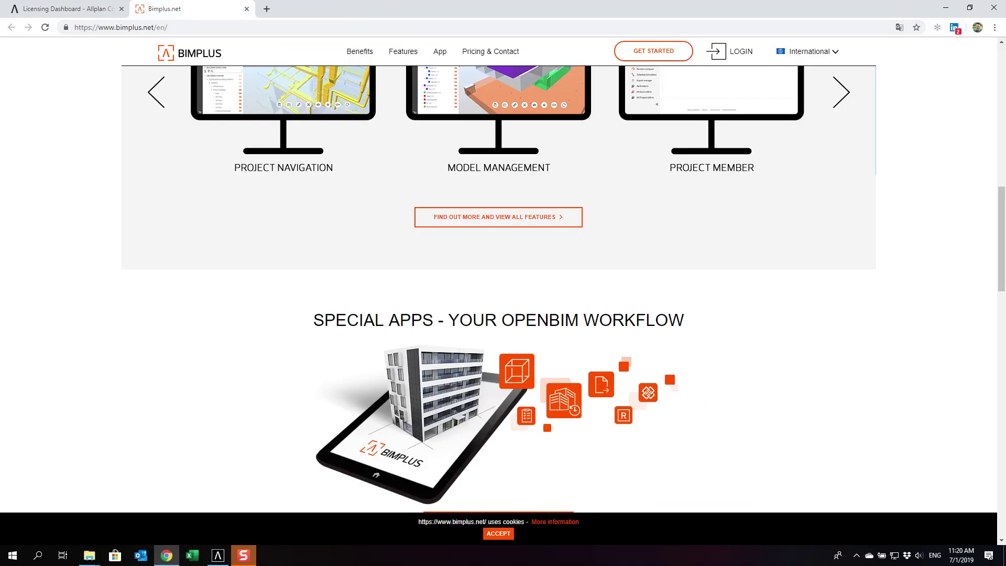
- Minimize the browser to bring the Allplan 2019 start window to the front
{"action": "left_click", "coordinate": [946, 8]}
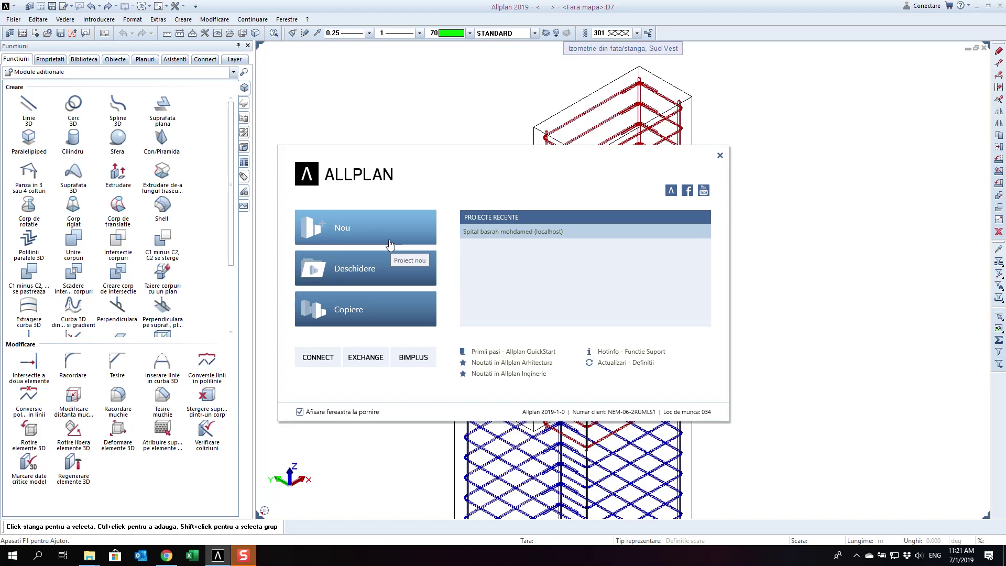
- Start a new project, register Project Pilot components, and name it 'Curs Allplan Cladiri'
{"action": "left_click", "coordinate": [319, 234]}
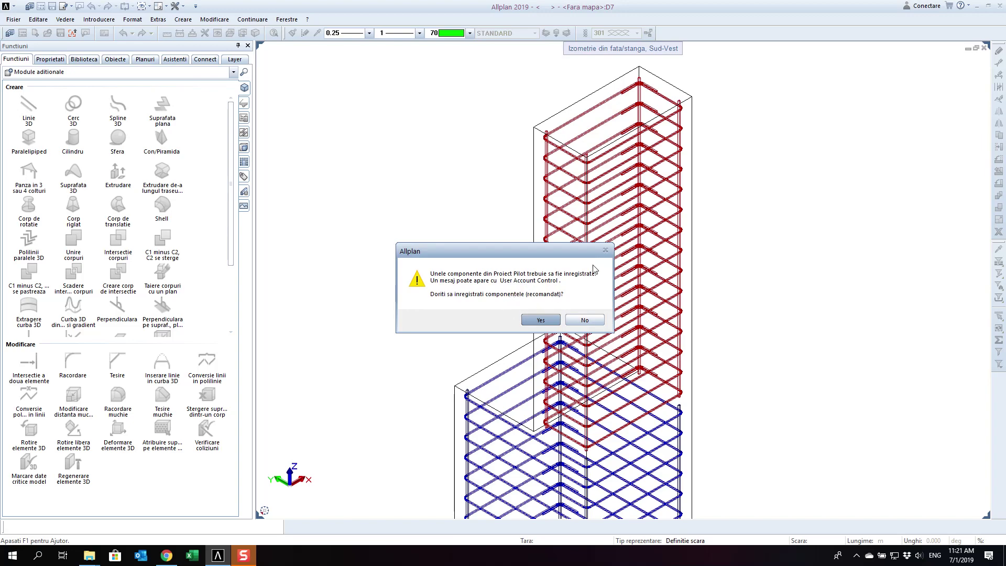
{"action": "left_click", "coordinate": [540, 321]}
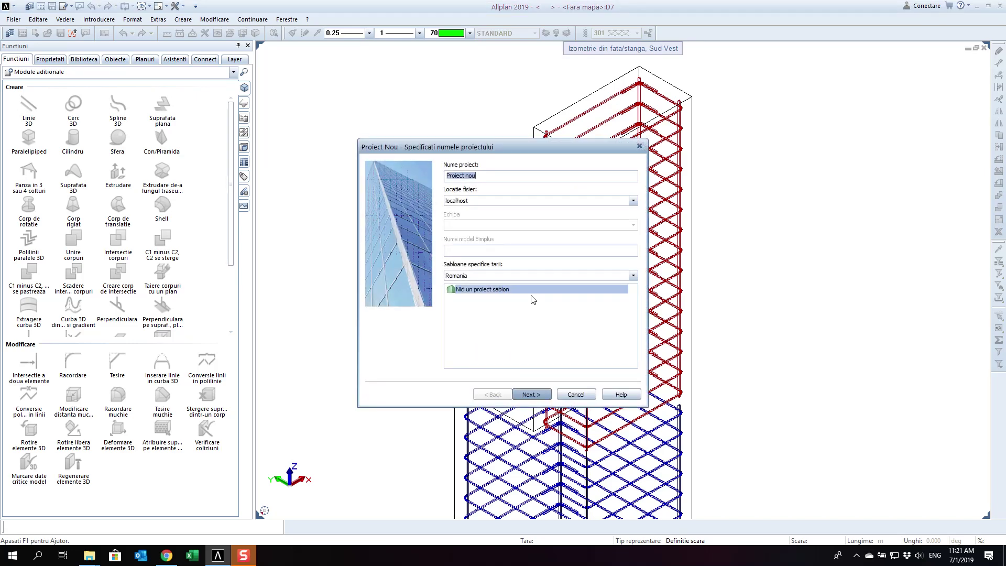
{"action": "type", "text": "Curs Allplan Cladiri"}
{"action": "left_click", "coordinate": [624, 202]}
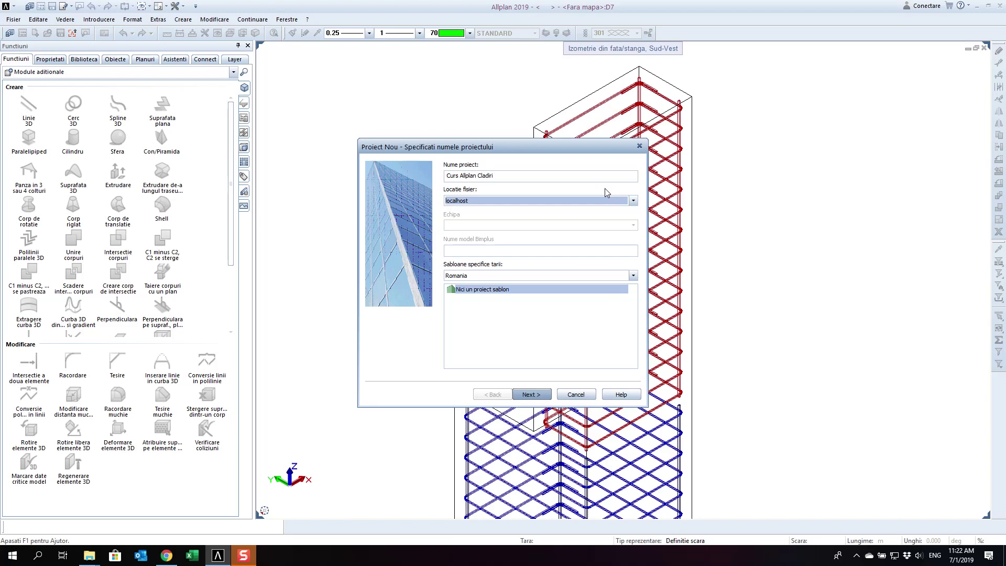
- Keep localhost storage and Romania country templates, then continue to additional settings
{"action": "left_click", "coordinate": [608, 197]}
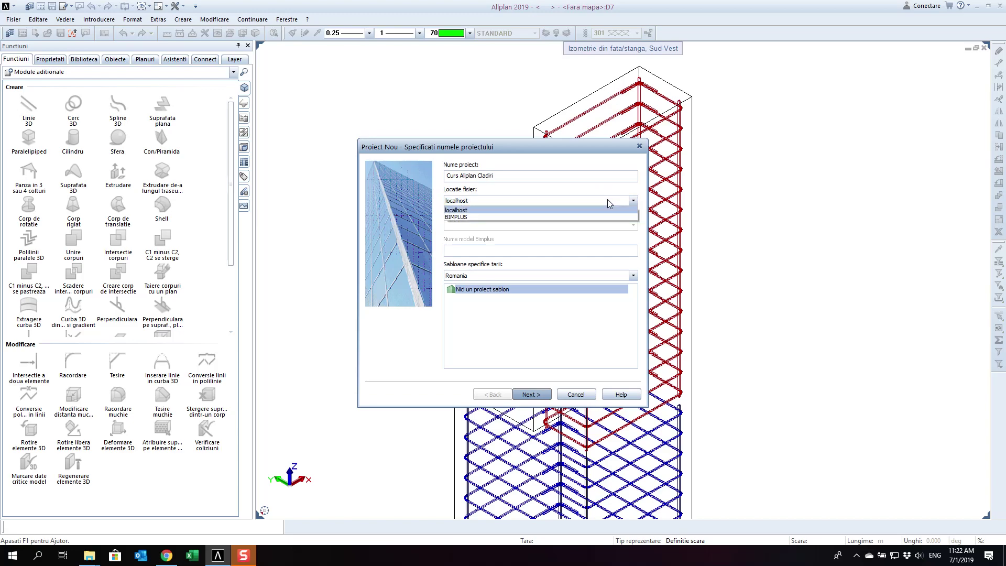
{"action": "left_click", "coordinate": [607, 198]}
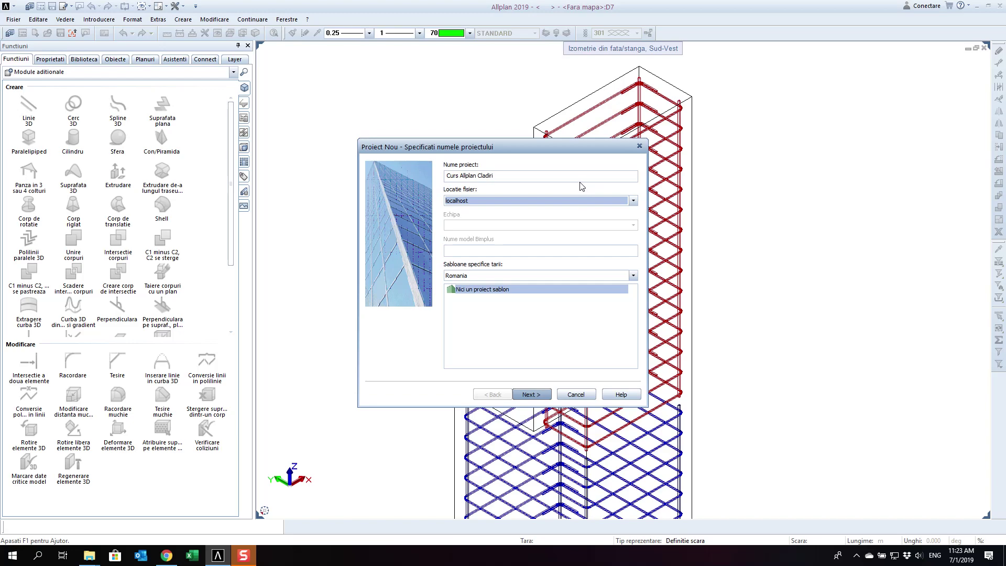
{"action": "left_click", "coordinate": [595, 276]}
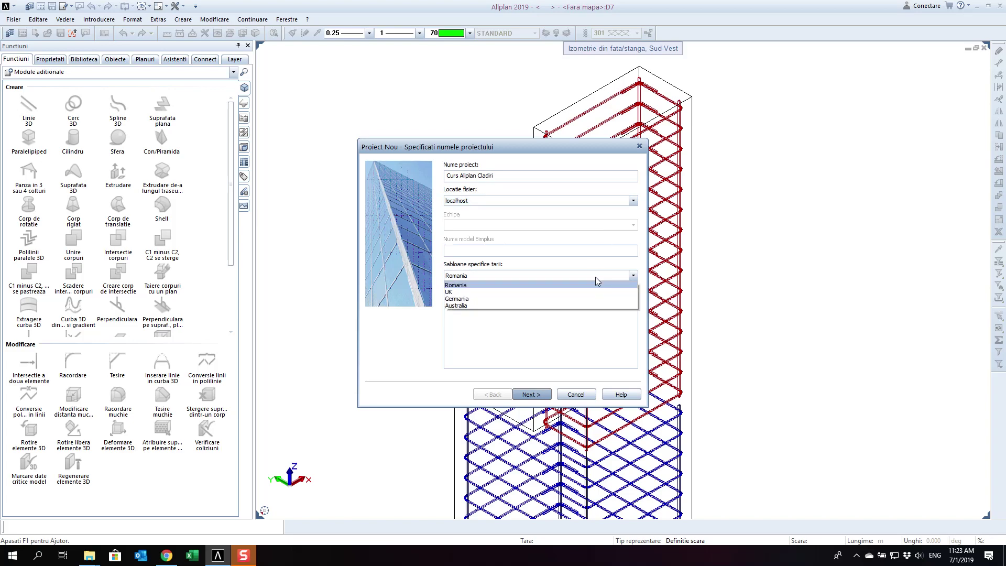
{"action": "left_click", "coordinate": [595, 277]}
{"action": "left_click", "coordinate": [596, 277]}
{"action": "left_click", "coordinate": [596, 277]}
{"action": "left_click", "coordinate": [596, 277]}
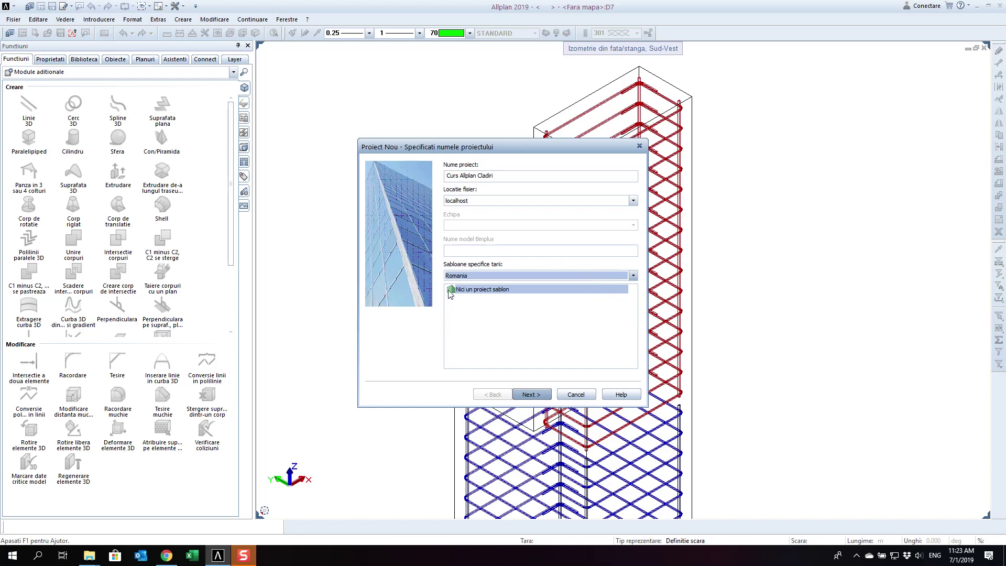
{"action": "left_click", "coordinate": [546, 398]}
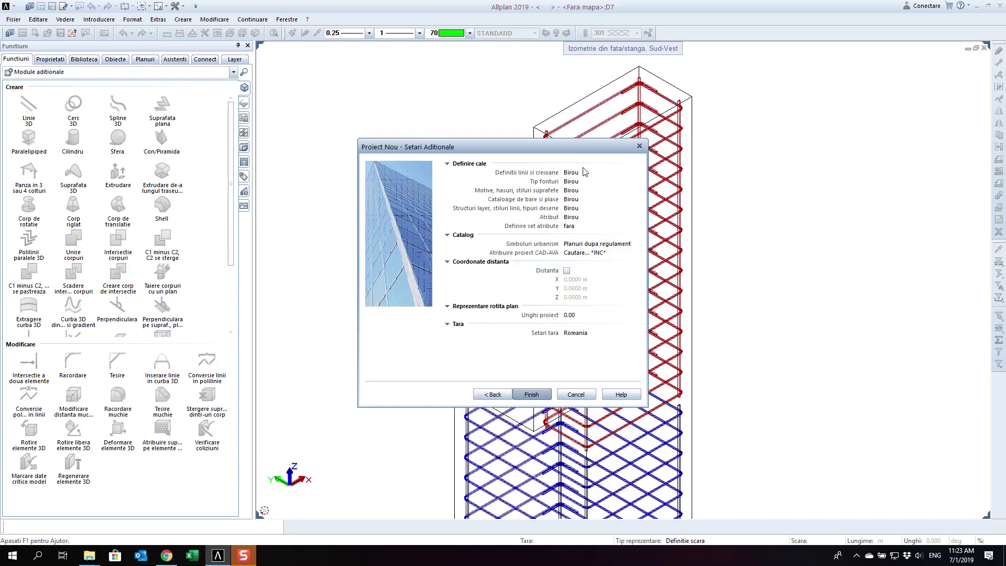
{"action": "left_click", "coordinate": [518, 184]}
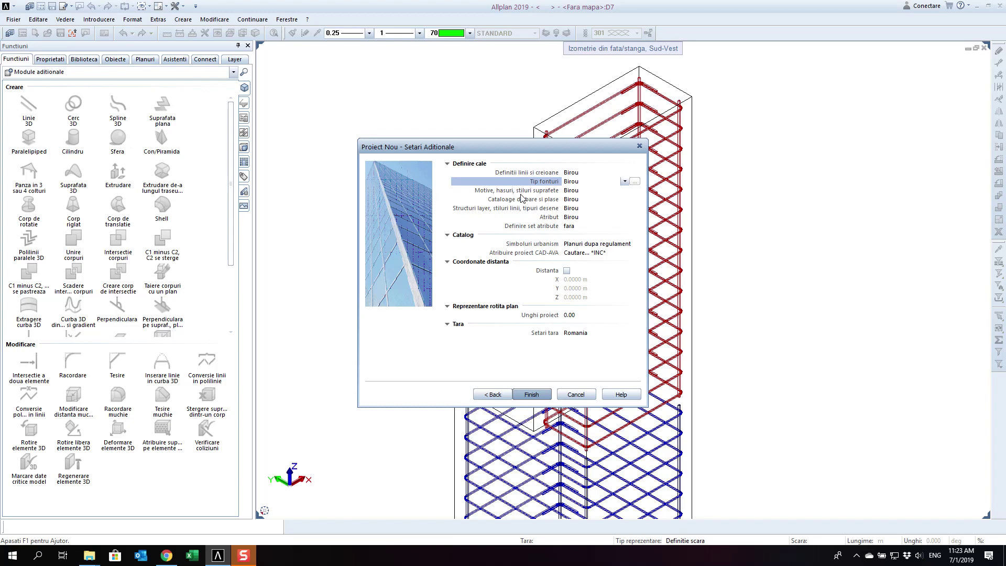
{"action": "left_click", "coordinate": [625, 182]}
{"action": "left_click", "coordinate": [624, 181]}
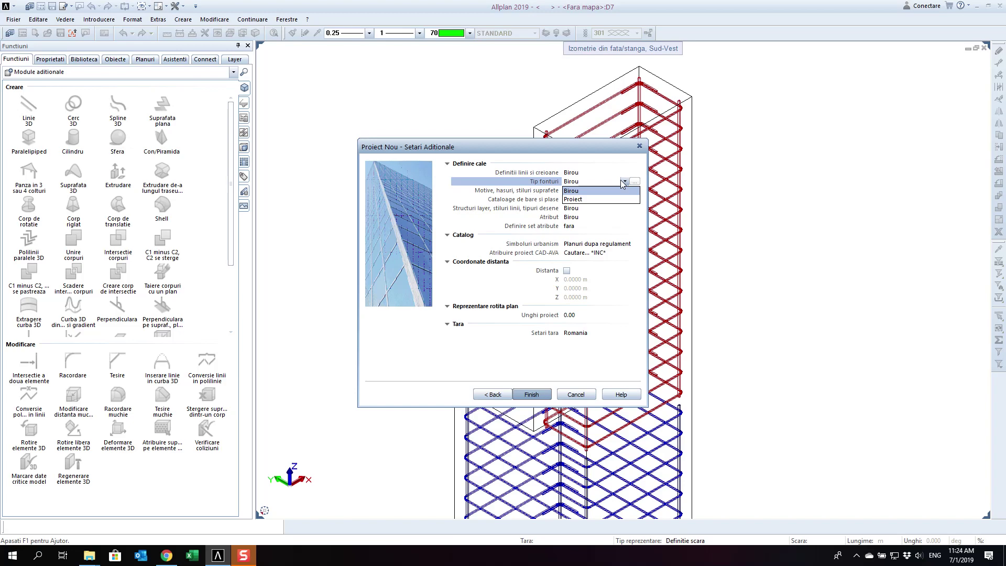
{"action": "left_click", "coordinate": [621, 180]}
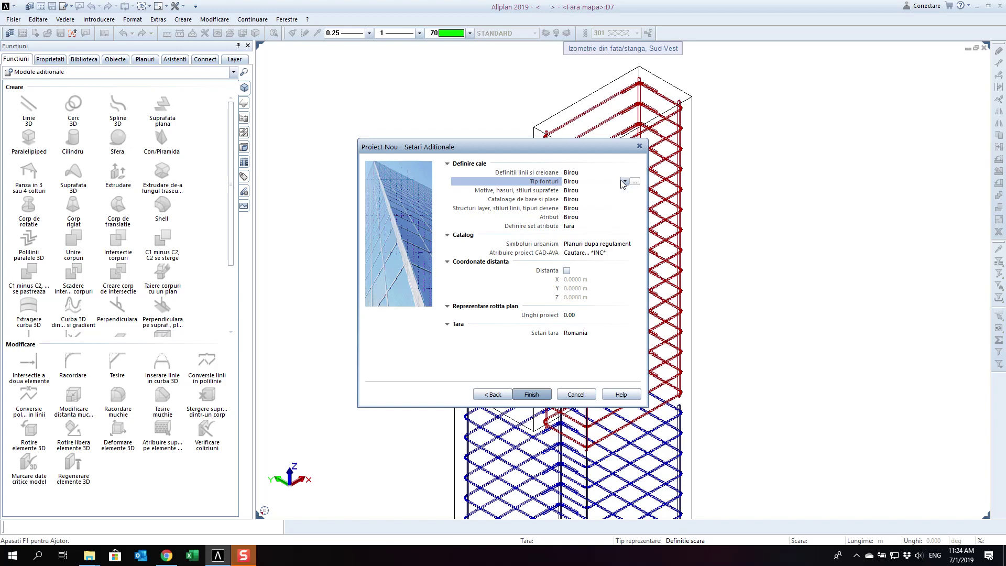
{"action": "left_click", "coordinate": [568, 210]}
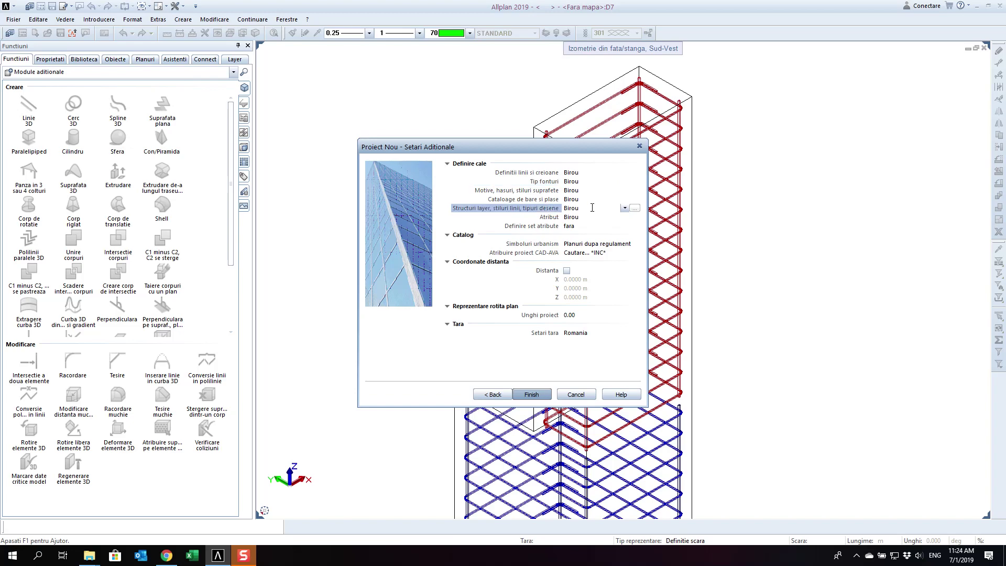
{"action": "left_click", "coordinate": [624, 208]}
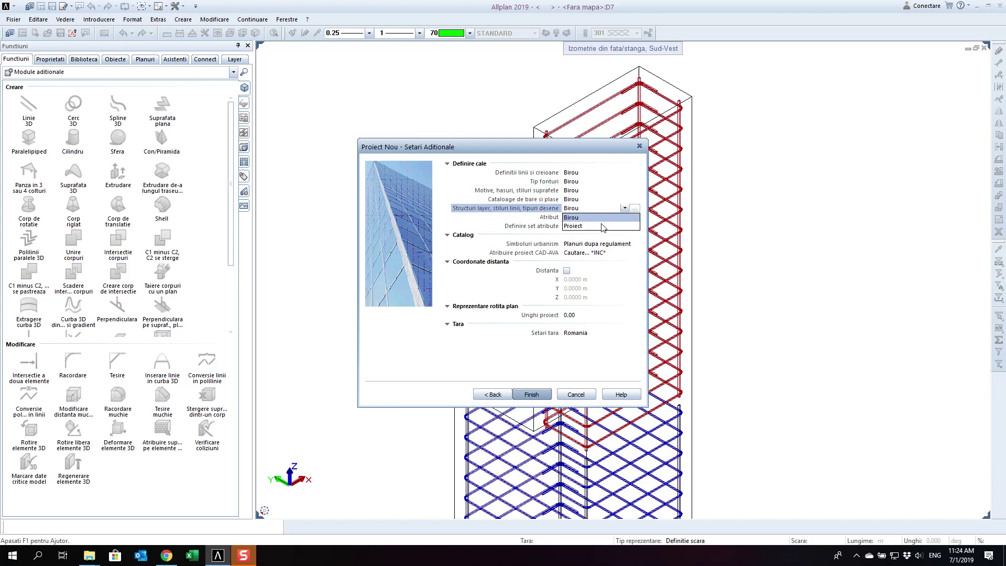
{"action": "left_click", "coordinate": [603, 227]}
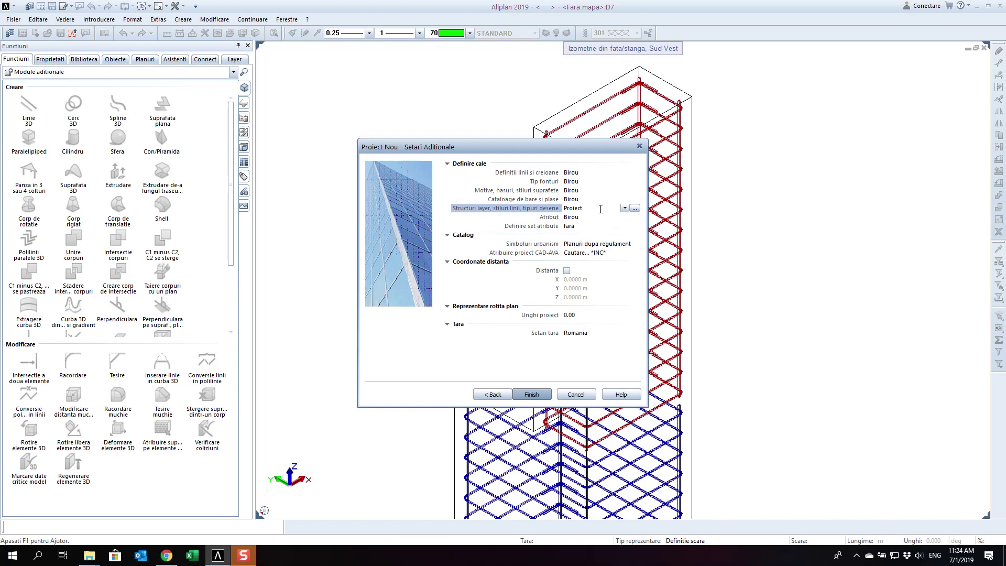
{"action": "left_click", "coordinate": [589, 218]}
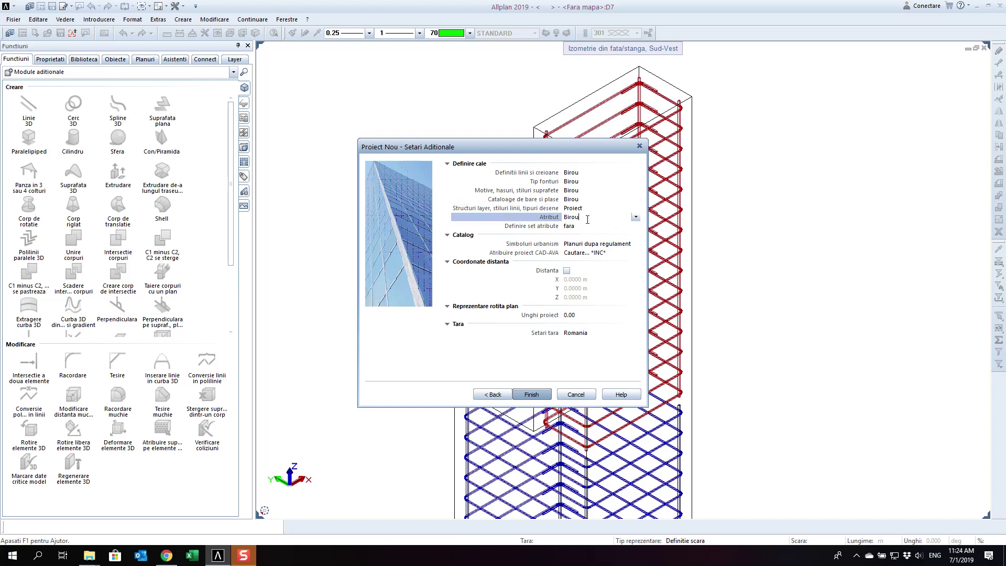
{"action": "left_click", "coordinate": [636, 217]}
{"action": "left_click", "coordinate": [555, 226]}
{"action": "left_click", "coordinate": [636, 227]}
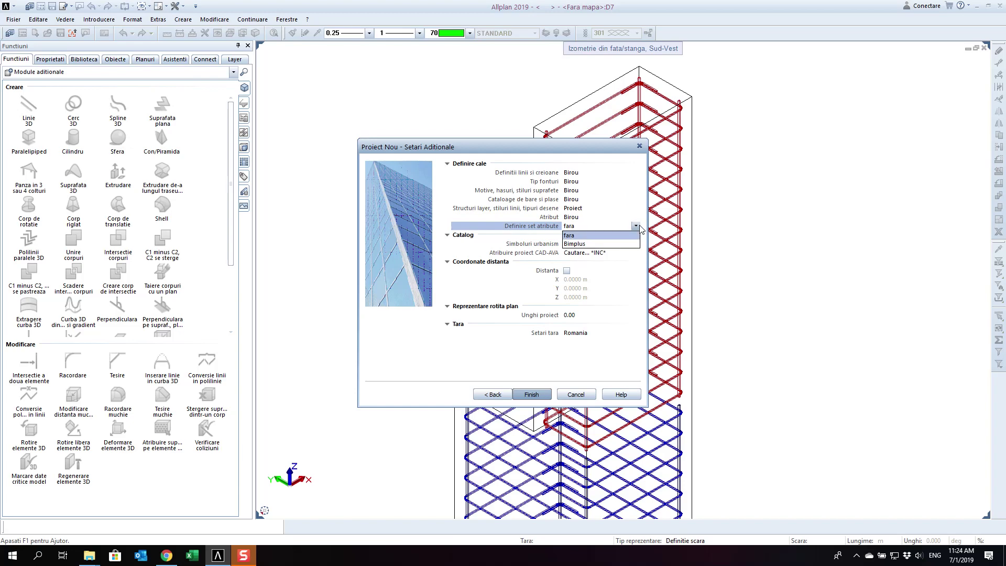
{"action": "left_click", "coordinate": [634, 226]}
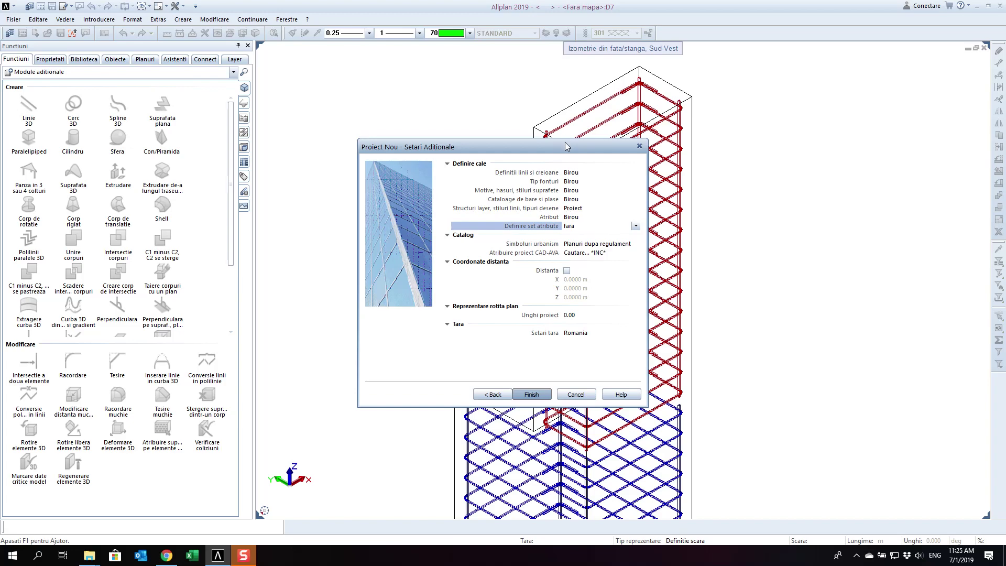
- Move the additional settings dialog higher up and open the Windows Start search
{"action": "left_click_drag", "start_coordinate": [559, 146], "coordinate": [658, 63]}
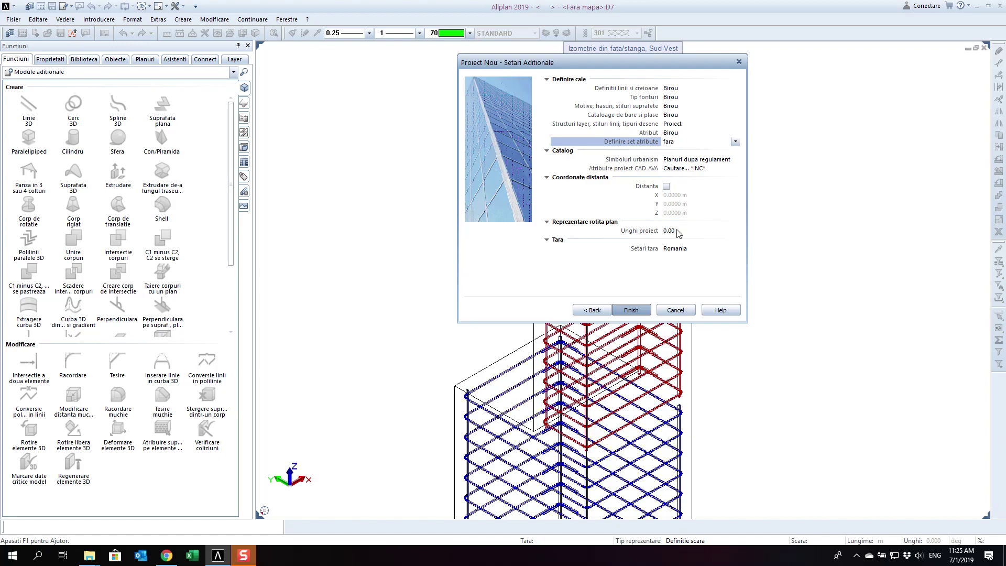
{"action": "left_click", "coordinate": [15, 556]}
- Launch Paint from the Start search and maximize its window
{"action": "type", "text": "p"}
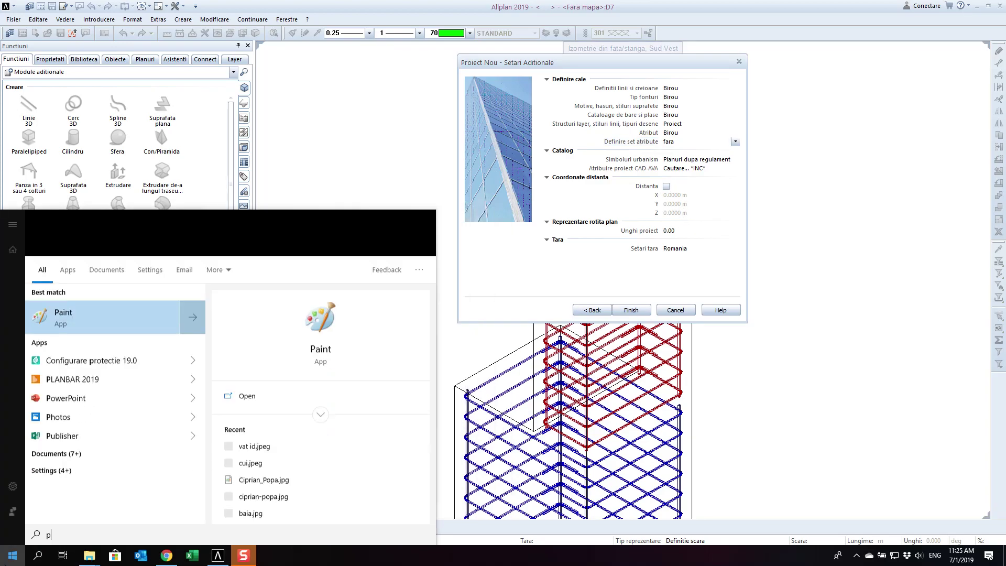
{"action": "key", "text": "Return"}
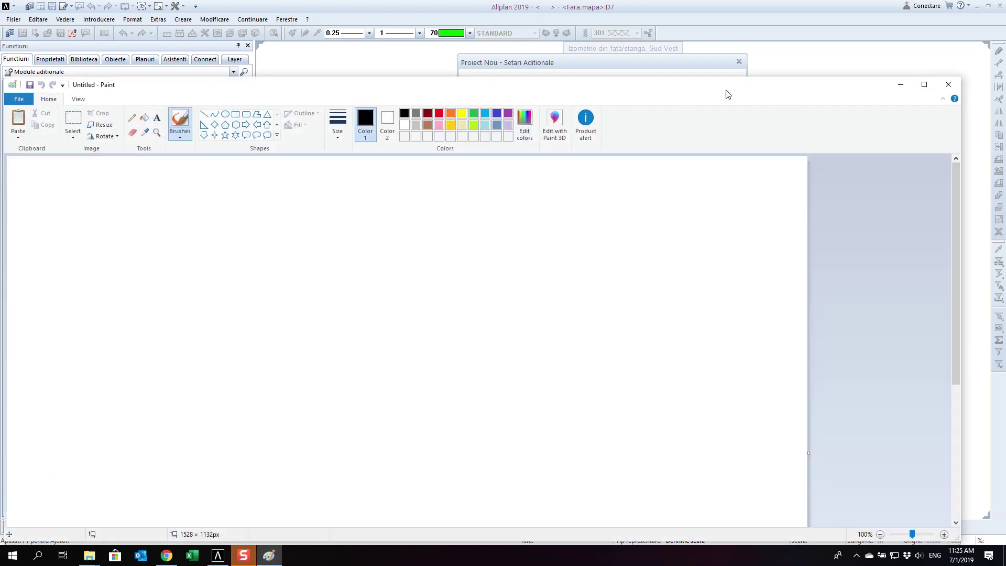
{"action": "double_click", "coordinate": [734, 89]}
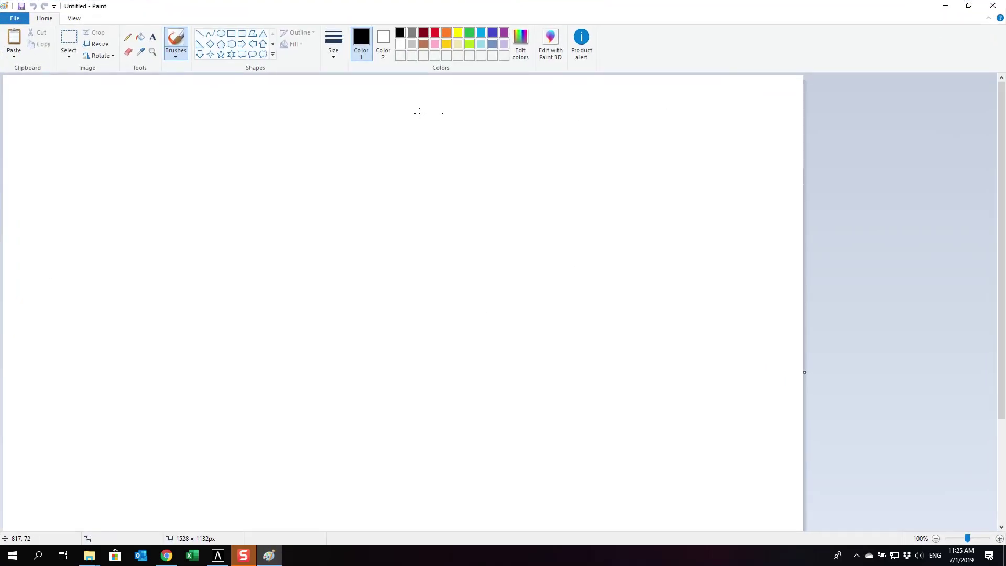
{"action": "left_click", "coordinate": [231, 33]}
{"action": "left_click", "coordinate": [200, 33]}
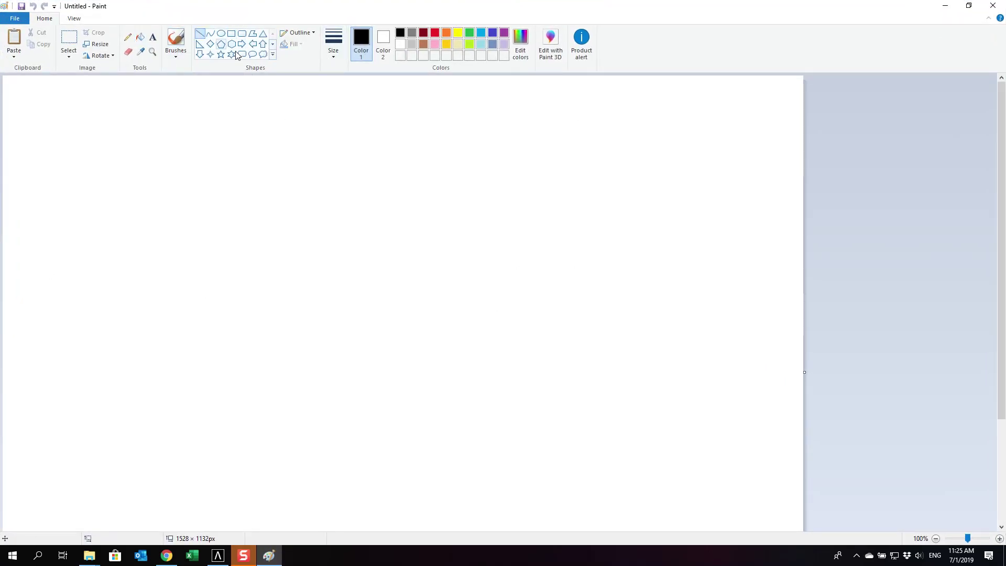
{"action": "left_click_drag", "start_coordinate": [411, 364], "coordinate": [529, 270]}
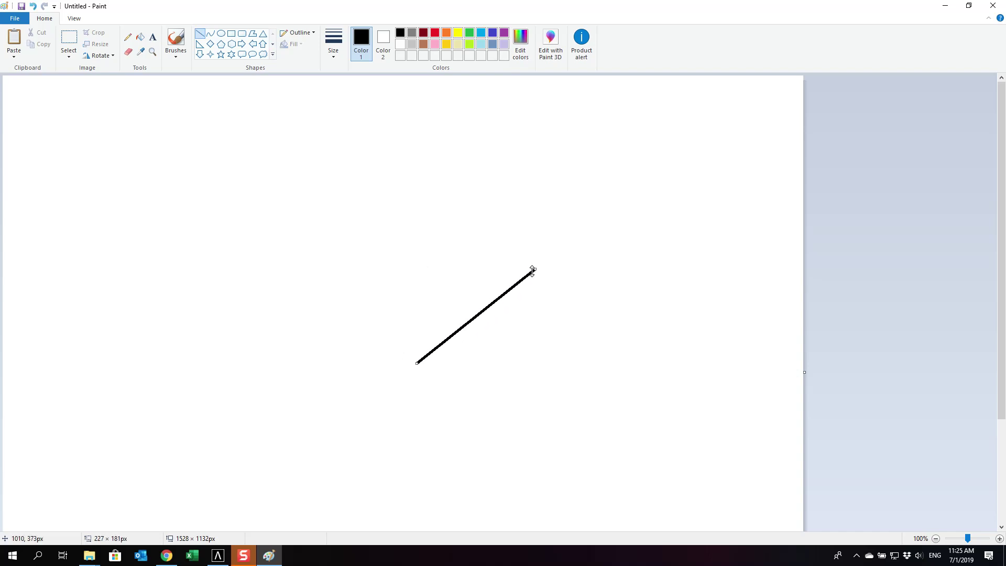
{"action": "key", "text": "ctrl+z"}
- Draw an upward north arrow and label it 'N'
{"action": "mouse_move", "coordinate": [368, 198]}
{"action": "left_mouse_down"}
{"action": "mouse_move", "coordinate": [369, 120]}
{"action": "mouse_move", "coordinate": [347, 142]}
{"action": "mouse_move", "coordinate": [395, 146]}
{"action": "left_mouse_up"}
{"action": "left_click", "coordinate": [415, 138]}
{"action": "left_click", "coordinate": [433, 173]}
{"action": "left_click", "coordinate": [153, 37]}
{"action": "left_click", "coordinate": [402, 111]}
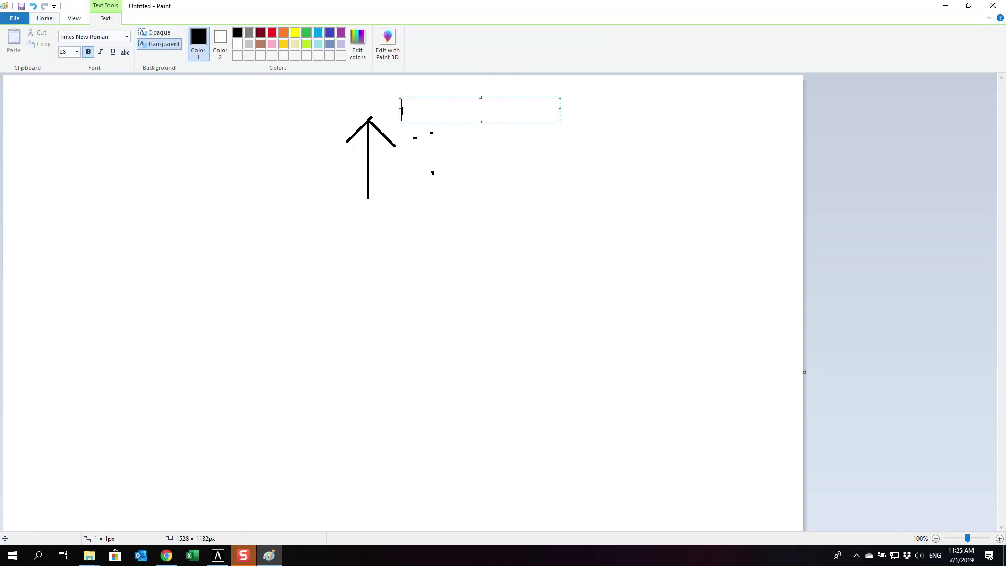
{"action": "type", "text": "N"}
{"action": "left_click_drag", "start_coordinate": [438, 121], "coordinate": [432, 129]}
{"action": "left_click", "coordinate": [490, 173]}
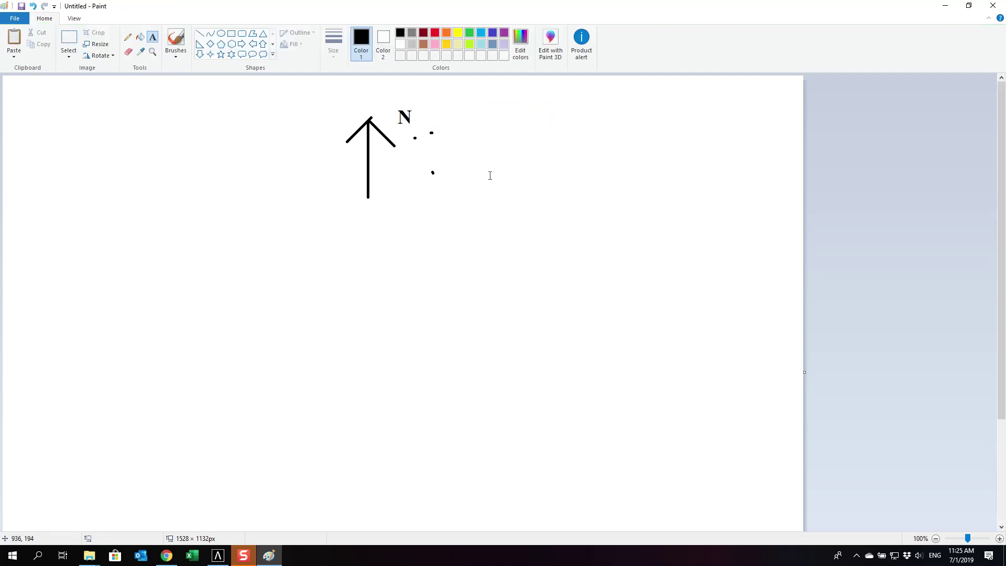
- Draw a closed, tilted rectangle outline below the arrow with the Polygon tool
{"action": "left_click", "coordinate": [231, 34]}
{"action": "left_click", "coordinate": [200, 33]}
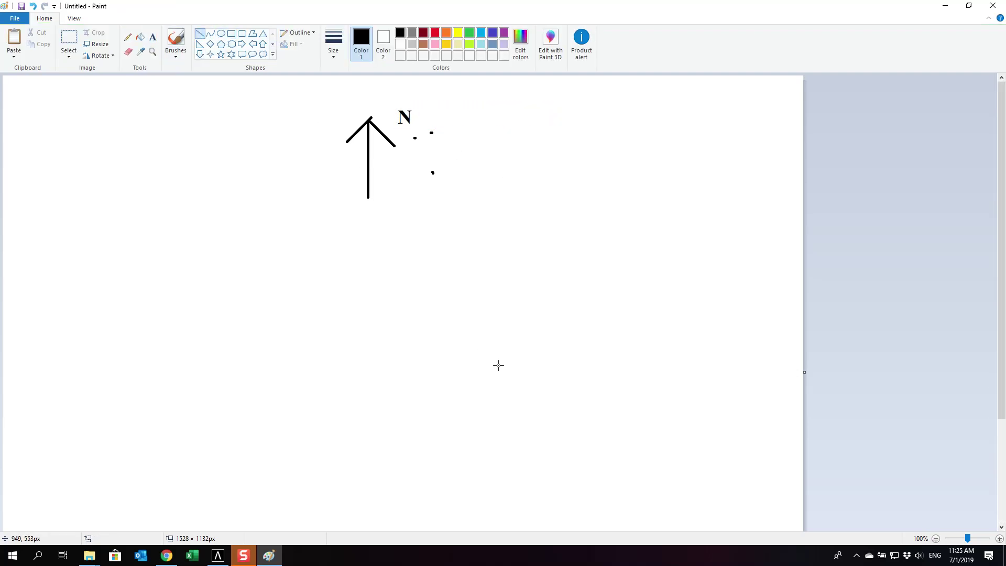
{"action": "left_click", "coordinate": [252, 34]}
{"action": "mouse_move", "coordinate": [437, 363]}
{"action": "left_mouse_down"}
{"action": "mouse_move", "coordinate": [572, 293]}
{"action": "mouse_move", "coordinate": [611, 362]}
{"action": "mouse_move", "coordinate": [475, 433]}
{"action": "left_mouse_up"}
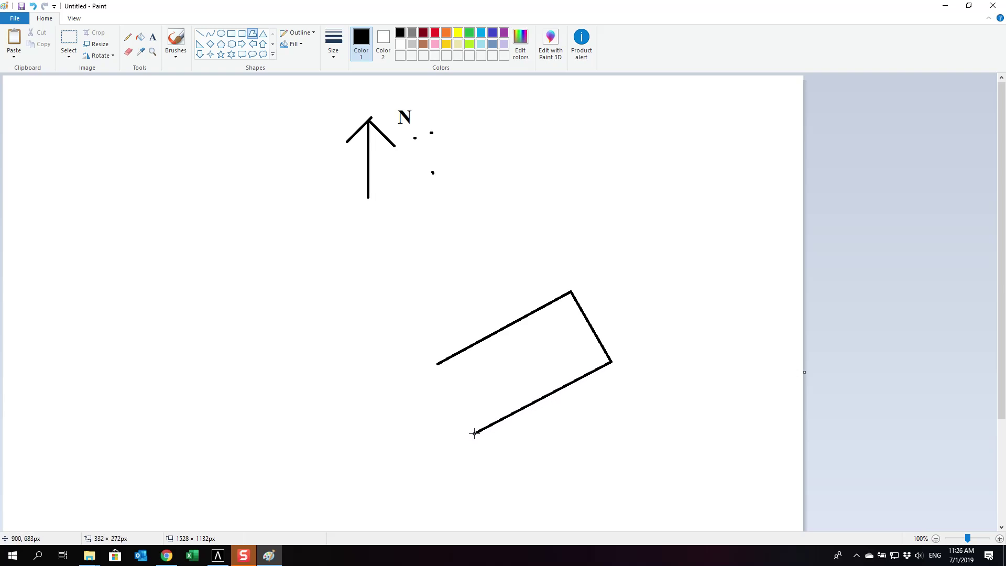
{"action": "left_click_drag", "start_coordinate": [474, 433], "coordinate": [437, 364]}
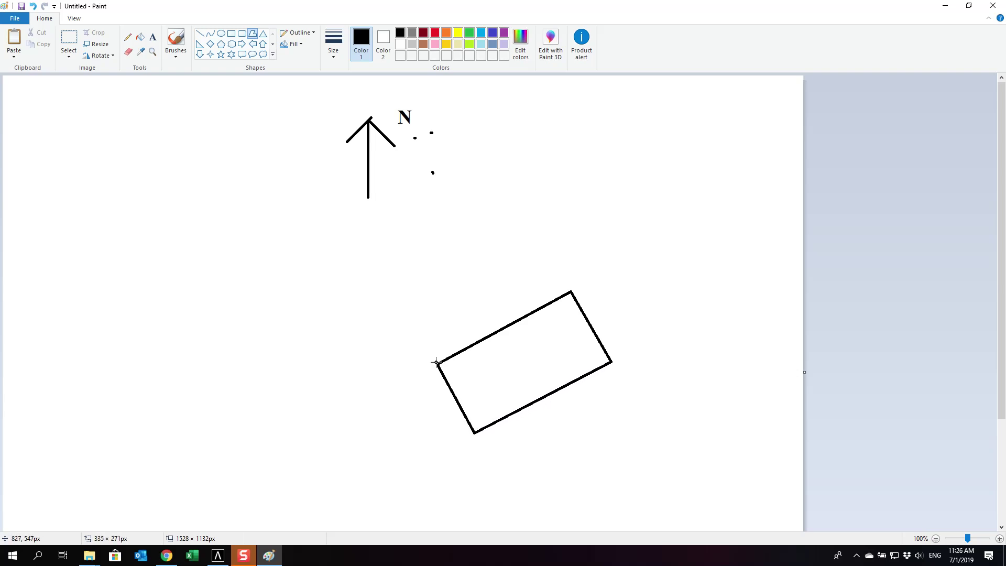
- Finish the rectangle and sketch three freehand Pencil contour lines around it
{"action": "left_click", "coordinate": [554, 186]}
{"action": "scroll", "coordinate": [540, 209], "scroll_direction": "down", "scroll_amount": 2}
{"action": "scroll", "coordinate": [539, 208], "scroll_direction": "up", "scroll_amount": 2}
{"action": "left_click", "coordinate": [127, 36]}
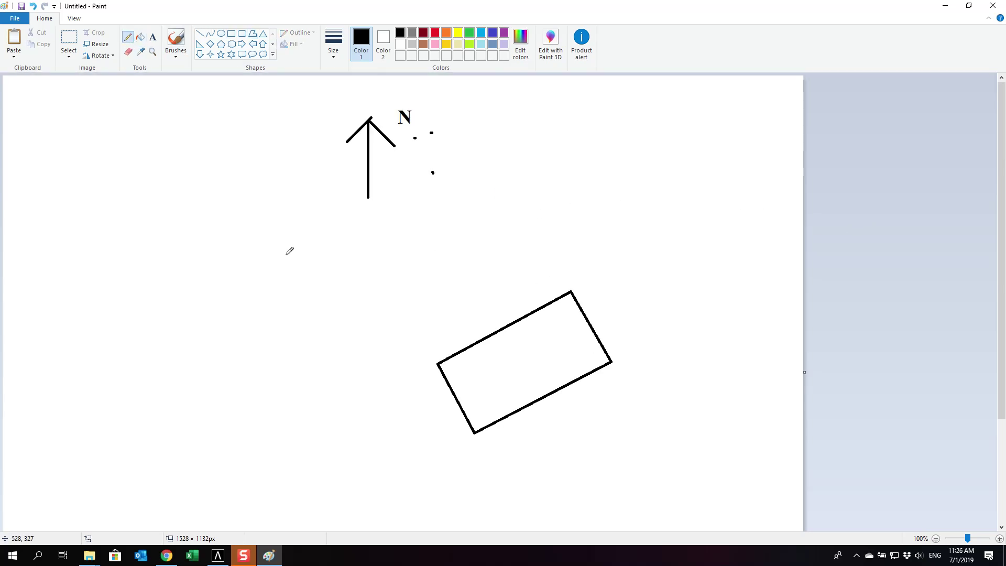
{"action": "mouse_move", "coordinate": [418, 403]}
{"action": "left_mouse_down"}
{"action": "mouse_move", "coordinate": [434, 333]}
{"action": "mouse_move", "coordinate": [517, 277]}
{"action": "mouse_move", "coordinate": [677, 302]}
{"action": "mouse_move", "coordinate": [680, 411]}
{"action": "left_mouse_up"}
{"action": "mouse_move", "coordinate": [407, 395]}
{"action": "left_mouse_down"}
{"action": "mouse_move", "coordinate": [447, 277]}
{"action": "mouse_move", "coordinate": [676, 215]}
{"action": "mouse_move", "coordinate": [787, 324]}
{"action": "left_mouse_up"}
{"action": "mouse_move", "coordinate": [593, 314]}
{"action": "left_mouse_down"}
{"action": "mouse_move", "coordinate": [635, 336]}
{"action": "mouse_move", "coordinate": [684, 422]}
{"action": "mouse_move", "coordinate": [711, 441]}
{"action": "left_mouse_up"}
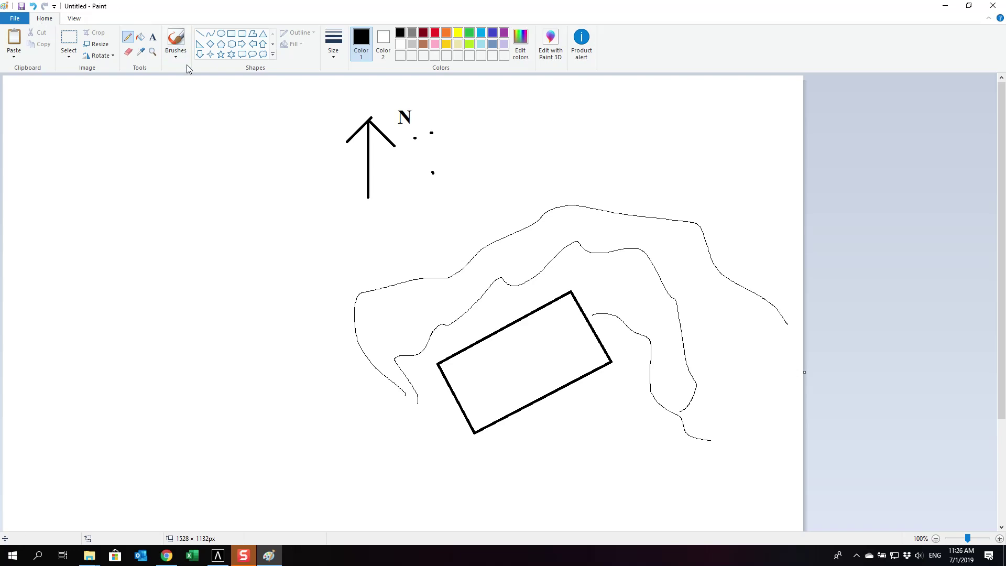
- Draw L-shaped vertical and horizontal axis arrows at the lower left with the Line tool
{"action": "left_click", "coordinate": [200, 34]}
{"action": "mouse_move", "coordinate": [33, 487]}
{"action": "left_mouse_down"}
{"action": "mouse_move", "coordinate": [30, 411]}
{"action": "mouse_move", "coordinate": [48, 426]}
{"action": "mouse_move", "coordinate": [21, 420]}
{"action": "left_mouse_up"}
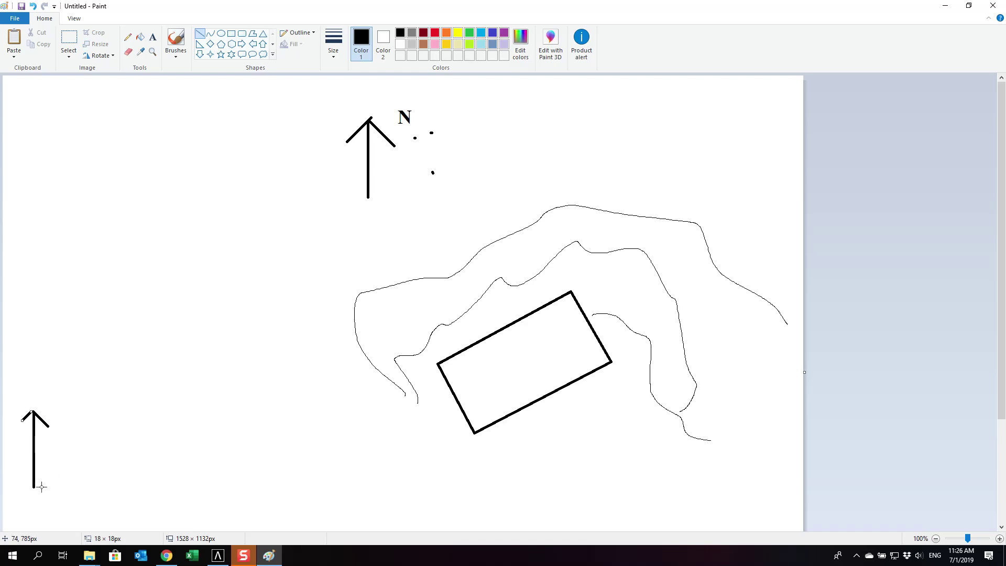
{"action": "mouse_move", "coordinate": [33, 488]}
{"action": "left_mouse_down"}
{"action": "mouse_move", "coordinate": [135, 487]}
{"action": "mouse_move", "coordinate": [107, 474]}
{"action": "mouse_move", "coordinate": [112, 500]}
{"action": "left_mouse_up"}
{"action": "left_click", "coordinate": [157, 481]}
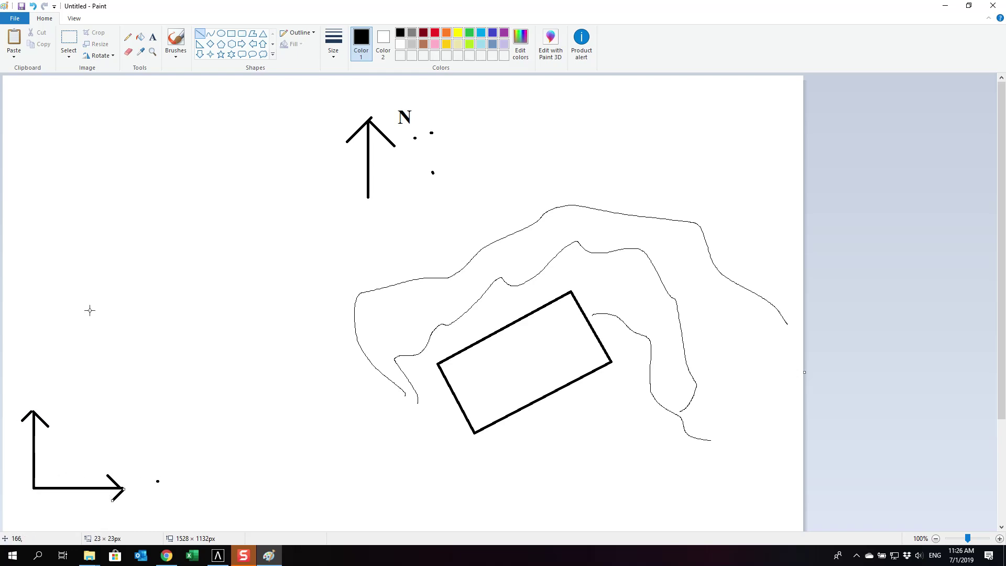
- Add the text label SCG below the axes, correcting it to uppercase
{"action": "left_click", "coordinate": [153, 38]}
{"action": "scroll", "coordinate": [117, 440], "scroll_direction": "down", "scroll_amount": 3}
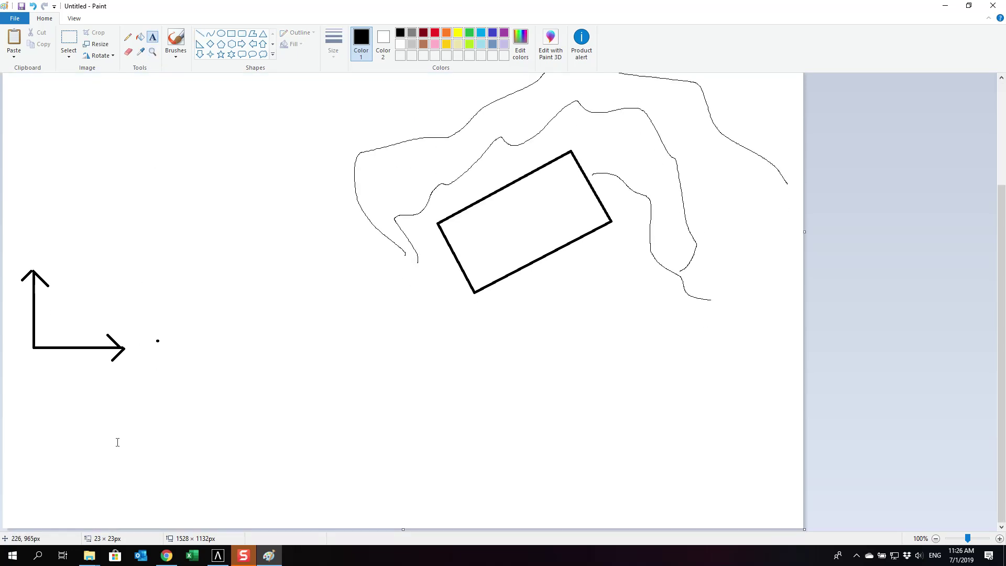
{"action": "left_click", "coordinate": [32, 366]}
{"action": "type", "text": "scg"}
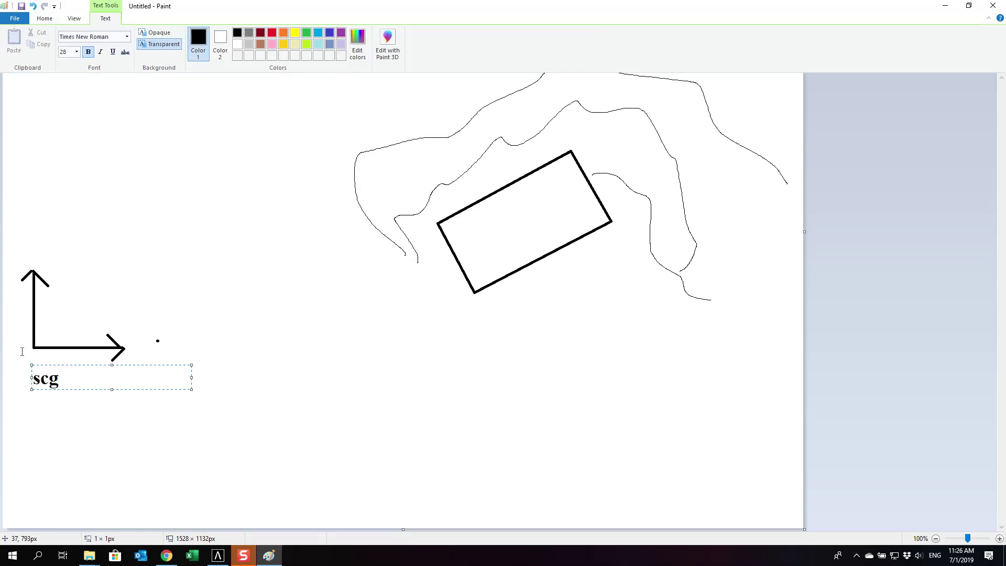
{"action": "key", "text": "BackSpace"}
{"action": "key", "text": "BackSpace"}
{"action": "key", "text": "BackSpace"}
{"action": "type", "text": "C"}
{"action": "key", "text": "BackSpace"}
{"action": "type", "text": "SCG"}
- Label the axes origin 0 and set the Line tool colour to brown
{"action": "left_click", "coordinate": [16, 352]}
{"action": "type", "text": "0"}
{"action": "left_click", "coordinate": [275, 421]}
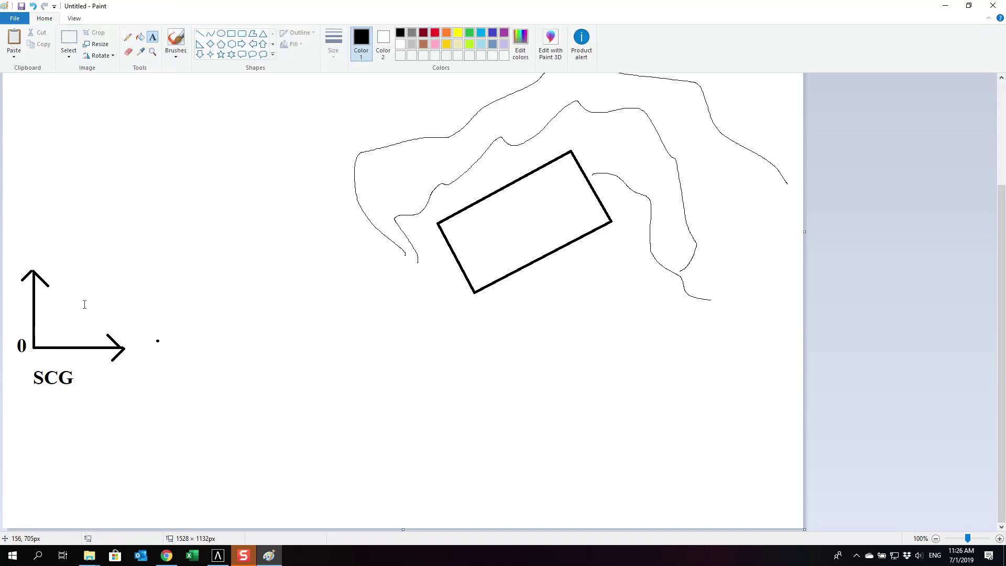
{"action": "left_click", "coordinate": [200, 34]}
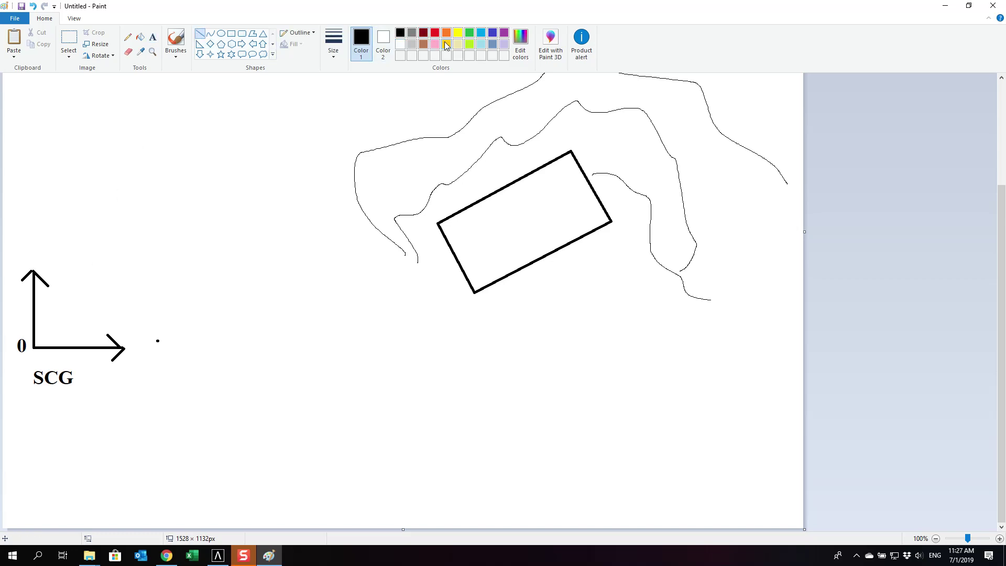
{"action": "left_click", "coordinate": [424, 44]}
- Redraw thinner brown lines from the origin to the rectangle's left and bottom corners, placing a label at the left corner
{"action": "left_click_drag", "start_coordinate": [33, 343], "coordinate": [437, 224]}
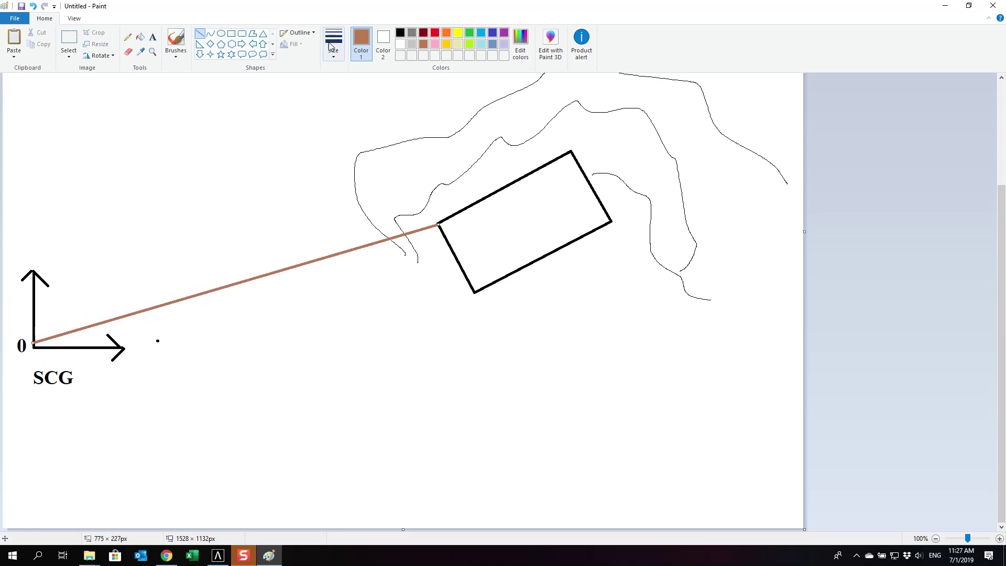
{"action": "key", "text": "ctrl+z"}
{"action": "left_click", "coordinate": [334, 54]}
{"action": "left_click", "coordinate": [357, 82]}
{"action": "mouse_move", "coordinate": [33, 344]}
{"action": "left_mouse_down"}
{"action": "mouse_move", "coordinate": [390, 253]}
{"action": "mouse_move", "coordinate": [437, 224]}
{"action": "left_mouse_up"}
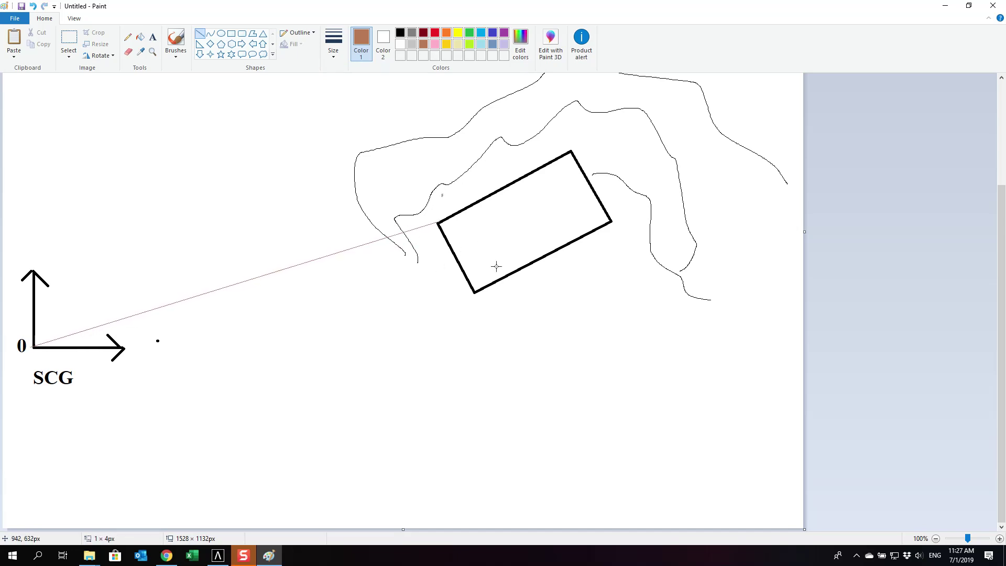
{"action": "left_click_drag", "start_coordinate": [34, 347], "coordinate": [474, 292]}
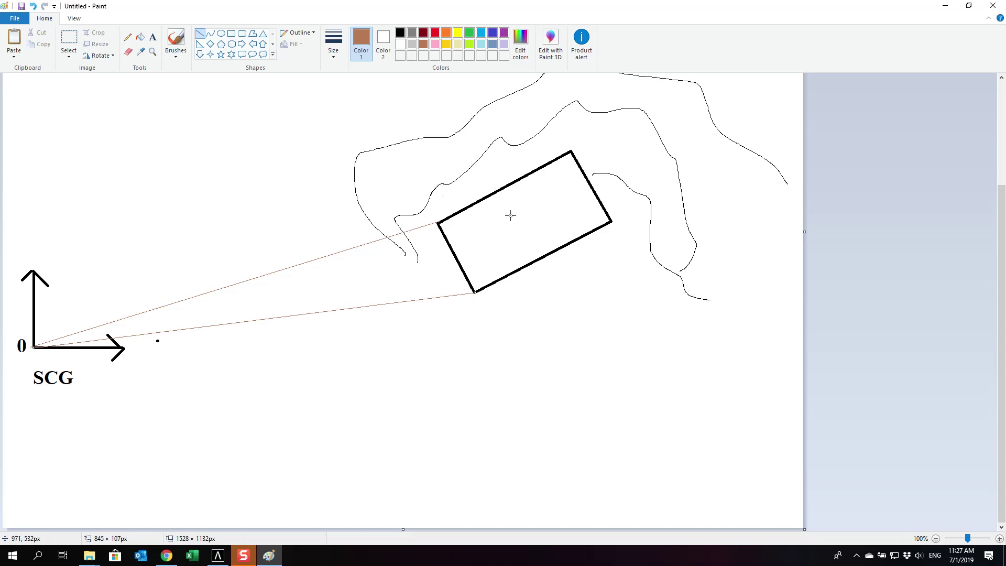
{"action": "left_click", "coordinate": [152, 36]}
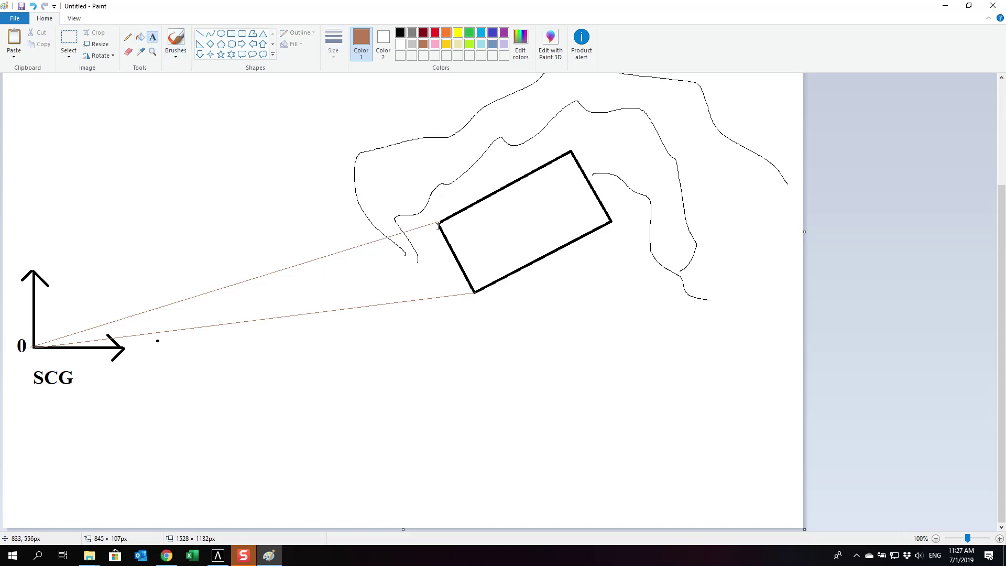
{"action": "left_click", "coordinate": [432, 210]}
{"action": "type", "text": "P"}
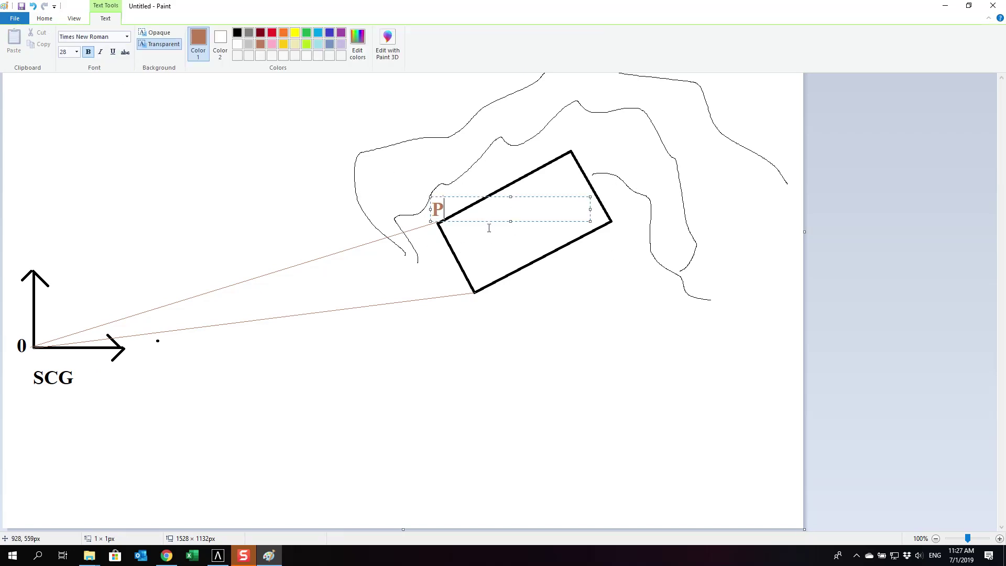
{"action": "type", "text": "1"}
{"action": "left_click", "coordinate": [440, 317]}
{"action": "left_click", "coordinate": [471, 300]}
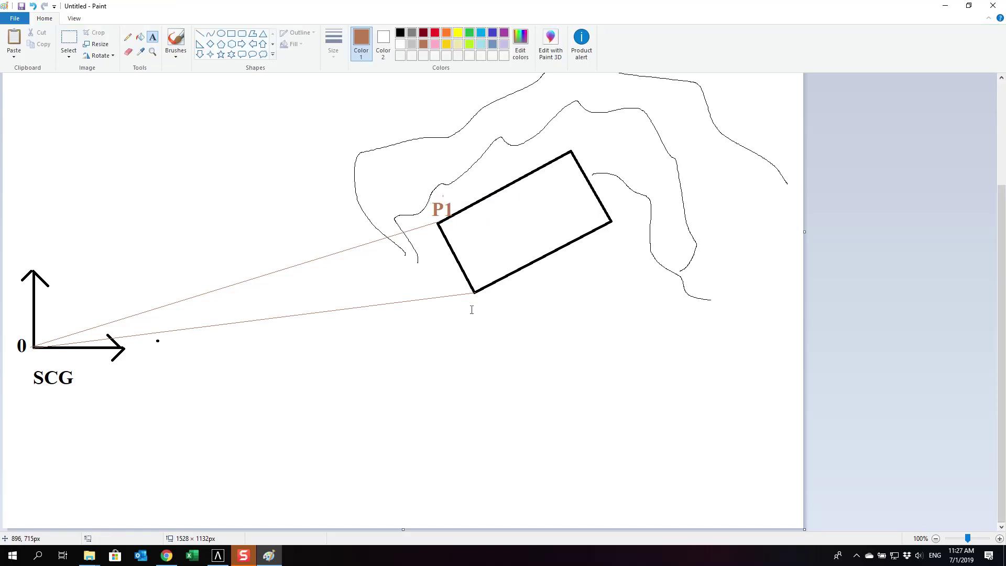
{"action": "type", "text": "P2 = 411 5 6565 65"}
{"action": "key", "text": "Return"}
{"action": "type", "text": ".46"}
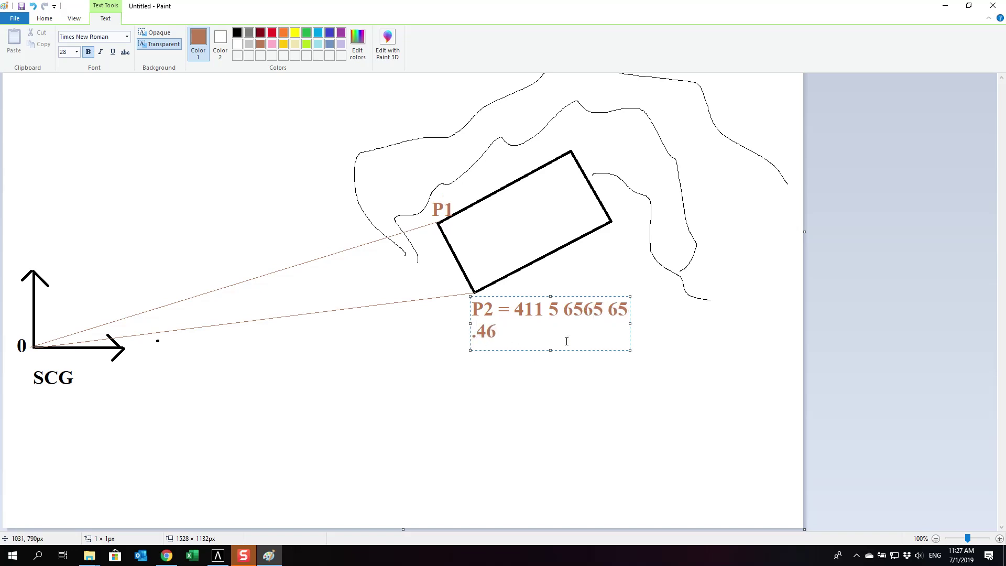
{"action": "left_click_drag", "start_coordinate": [630, 324], "coordinate": [707, 325]}
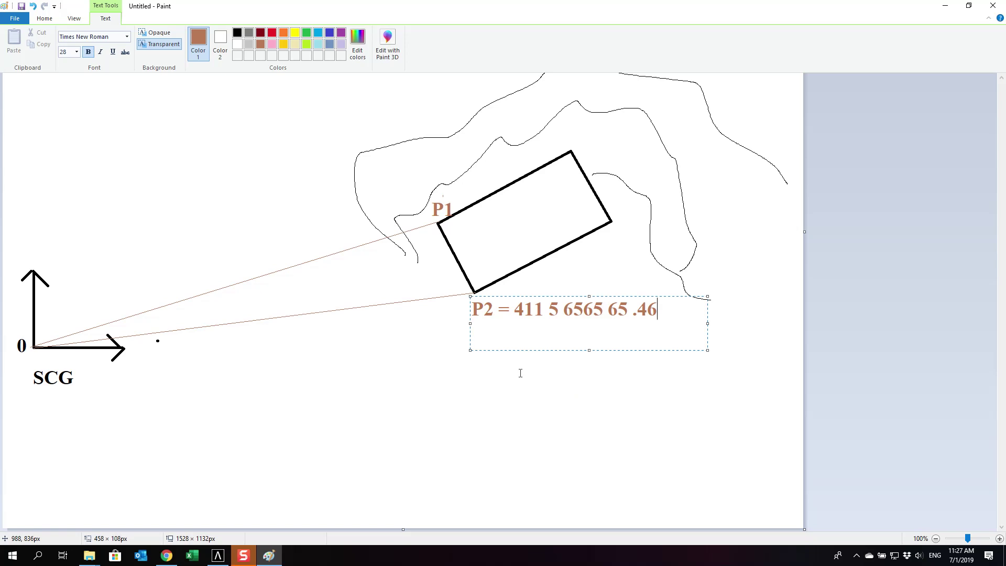
{"action": "left_click", "coordinate": [521, 373]}
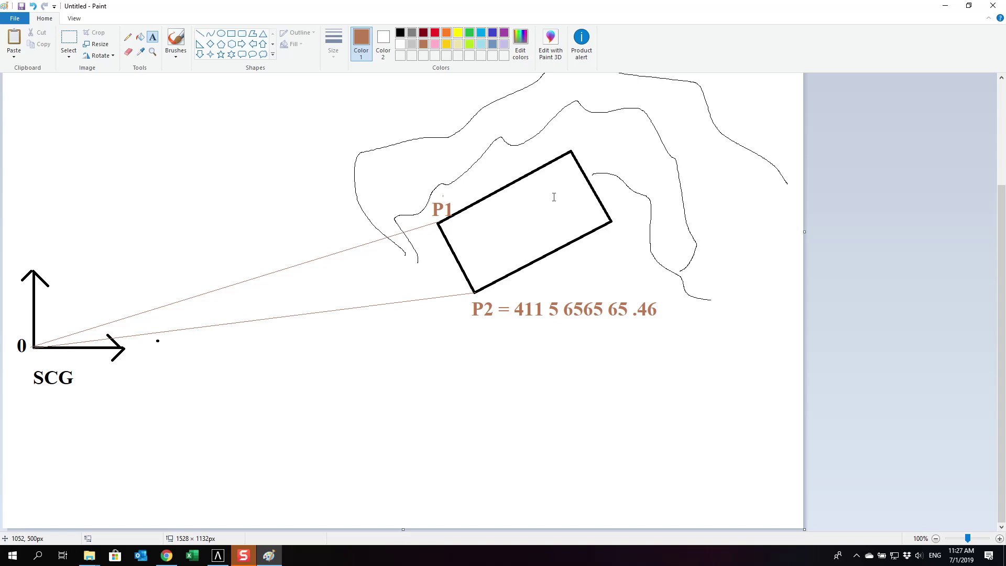
- Add the label 'x,y = (0,0)' below SCG
{"action": "left_click", "coordinate": [29, 406]}
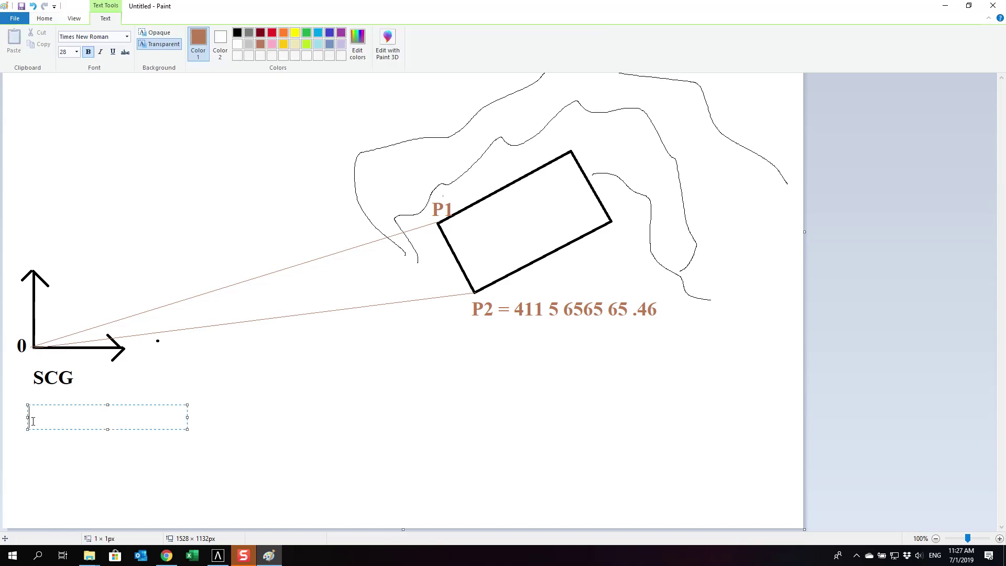
{"action": "type", "text": "x"}
{"action": "type", "text": ", y"}
{"action": "key", "text": "BackSpace"}
{"action": "key", "text": "BackSpace"}
{"action": "type", "text": "y"}
{"action": "type", "text": " = "}
{"action": "type", "text": "0,0)"}
{"action": "left_click", "coordinate": [74, 417]}
{"action": "type", "text": "("}
{"action": "left_click", "coordinate": [411, 395]}
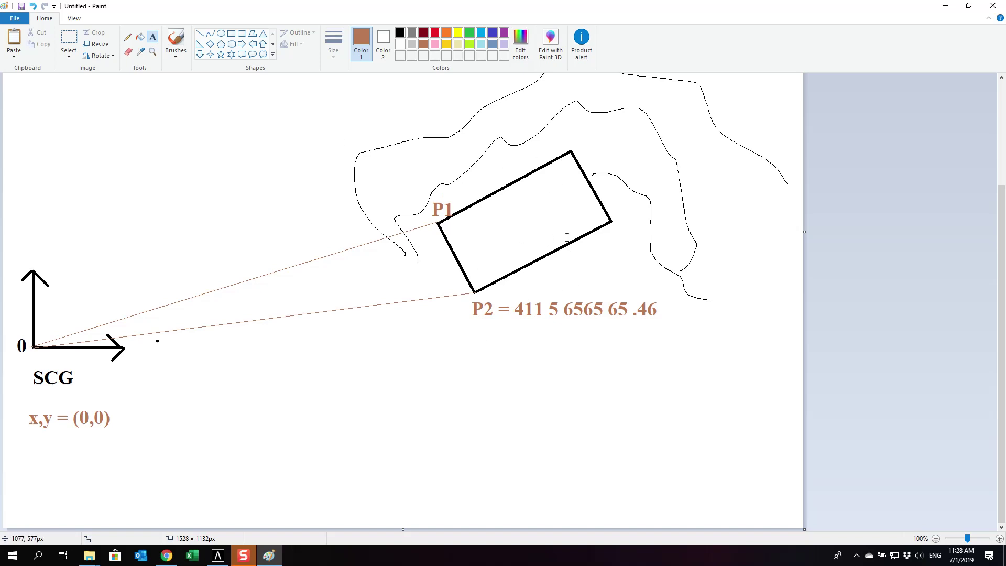
- Select the Pencil and set the drawing colour to green
{"action": "scroll", "coordinate": [563, 241], "scroll_direction": "up", "scroll_amount": 2}
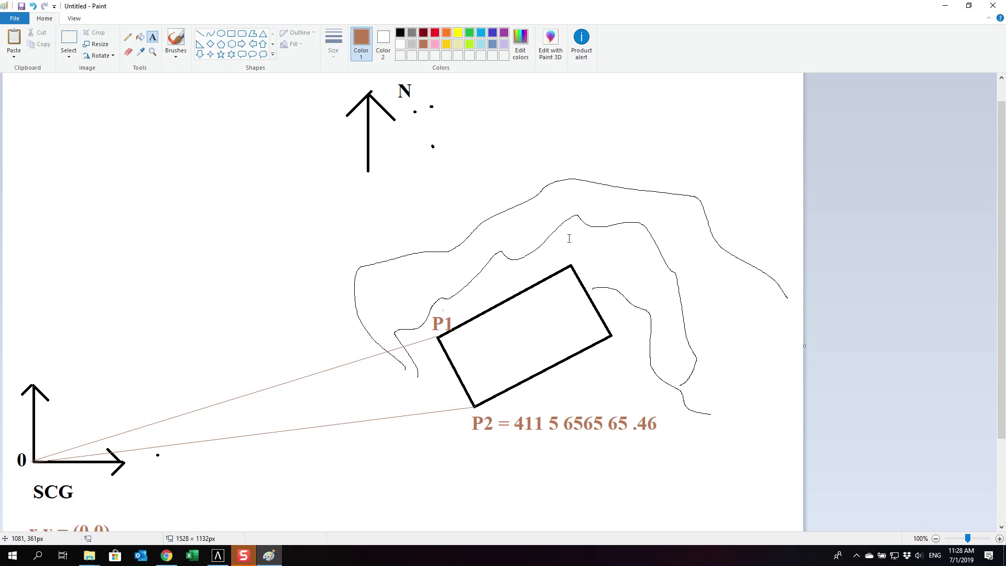
{"action": "scroll", "coordinate": [568, 239], "scroll_direction": "down", "scroll_amount": 2}
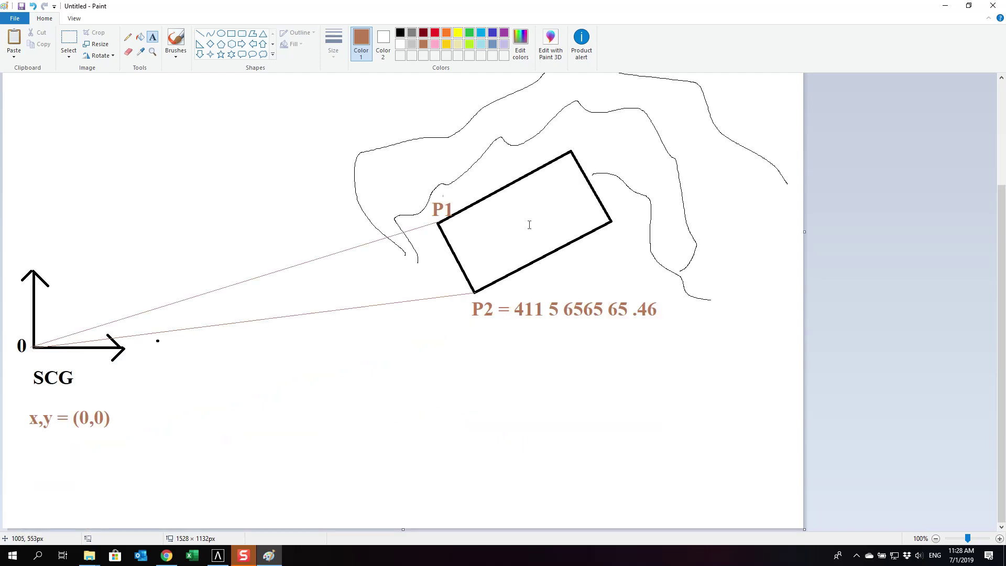
{"action": "left_click", "coordinate": [128, 39]}
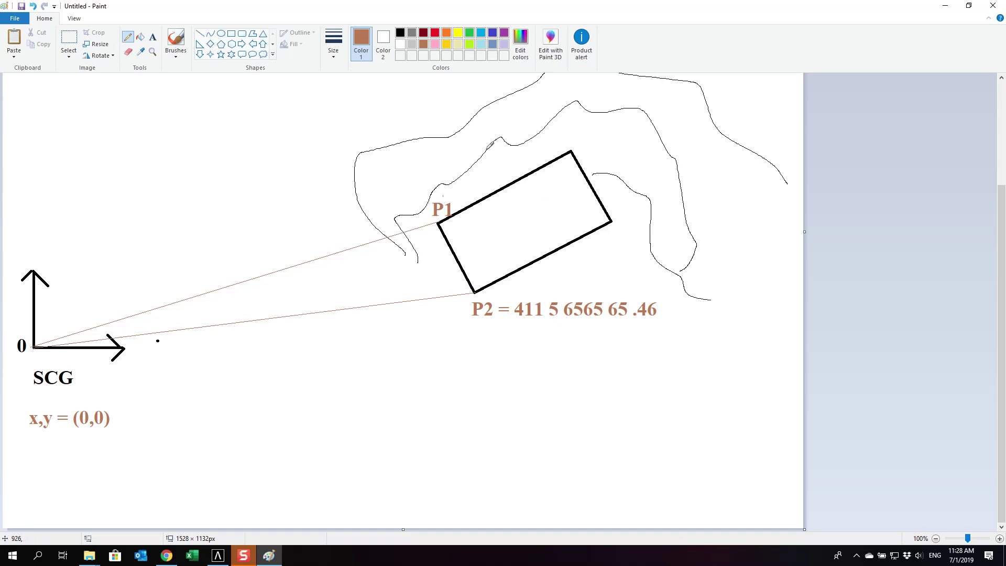
{"action": "scroll", "coordinate": [490, 145], "scroll_direction": "up", "scroll_amount": 3}
{"action": "scroll", "coordinate": [463, 45], "scroll_direction": "up", "scroll_amount": 1}
{"action": "left_click", "coordinate": [49, 20]}
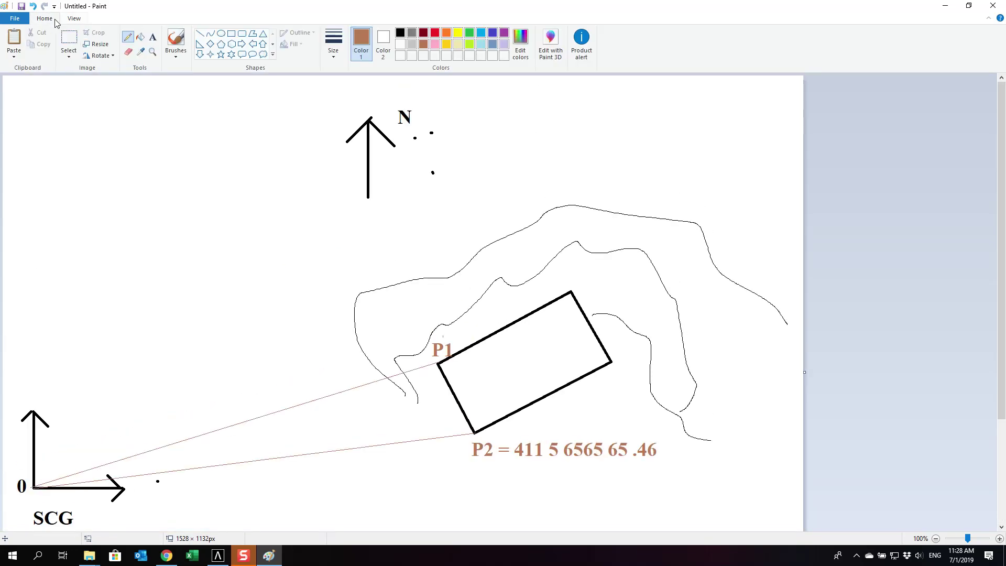
{"action": "left_click", "coordinate": [470, 32]}
{"action": "scroll", "coordinate": [505, 89], "scroll_direction": "down", "scroll_amount": 3}
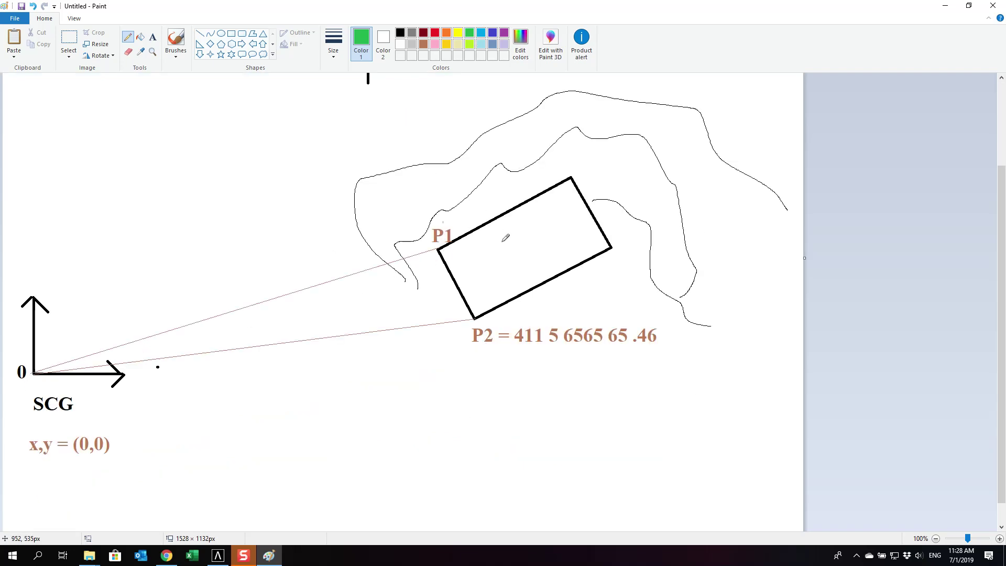
- Circle P1 in green, draw a path from it to the origin and handwrite MOVE
{"action": "left_click_drag", "start_coordinate": [461, 231], "coordinate": [393, 212]}
{"action": "left_click_drag", "start_coordinate": [436, 246], "coordinate": [44, 371]}
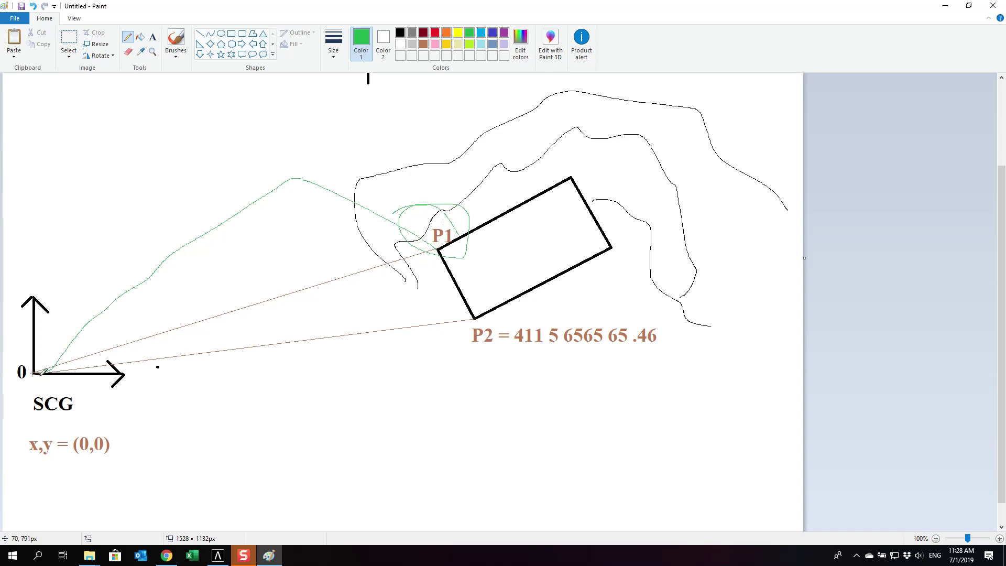
{"action": "mouse_move", "coordinate": [139, 214]}
{"action": "left_mouse_down"}
{"action": "mouse_move", "coordinate": [150, 224]}
{"action": "mouse_move", "coordinate": [180, 210]}
{"action": "mouse_move", "coordinate": [207, 178]}
{"action": "mouse_move", "coordinate": [219, 181]}
{"action": "mouse_move", "coordinate": [219, 202]}
{"action": "mouse_move", "coordinate": [246, 169]}
{"action": "left_mouse_up"}
{"action": "left_click_drag", "start_coordinate": [221, 202], "coordinate": [244, 182]}
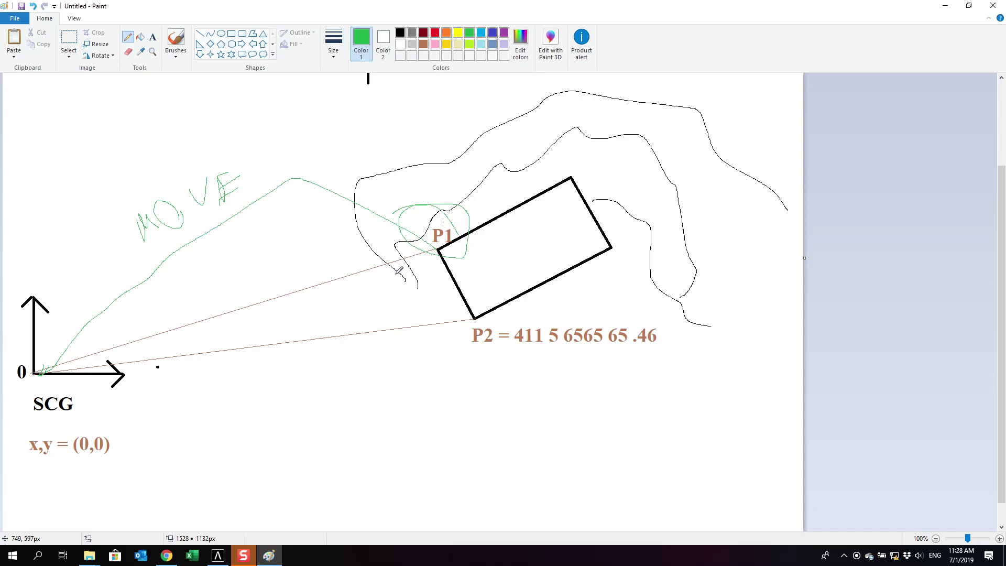
{"action": "left_click", "coordinate": [152, 36]}
- Toggle the Distanta coordinates checkbox in Allplan's new project settings, leaving it unchecked
{"action": "left_click", "coordinate": [217, 556]}
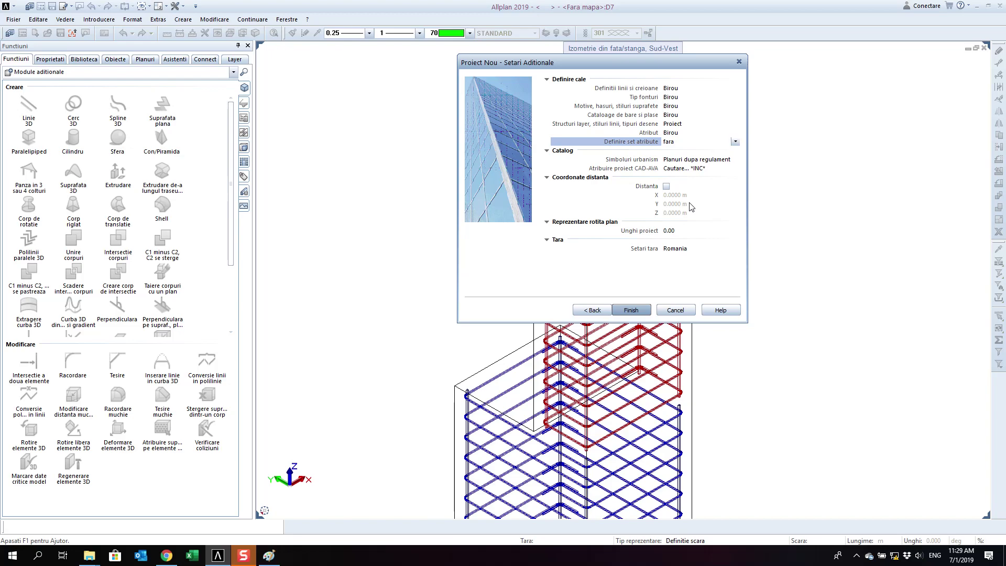
{"action": "left_click", "coordinate": [666, 186]}
{"action": "left_click", "coordinate": [667, 186]}
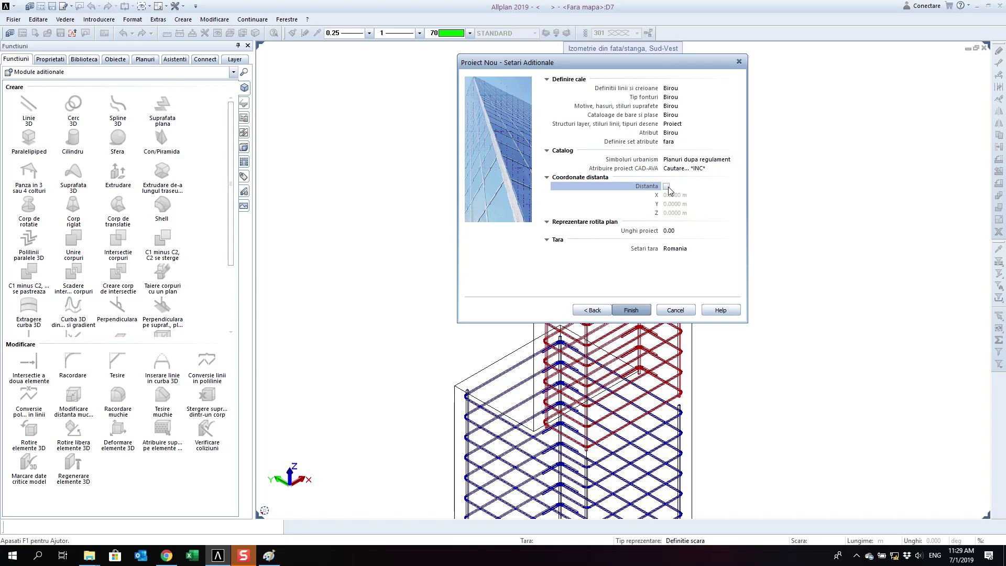
{"action": "left_click", "coordinate": [668, 187]}
{"action": "left_click", "coordinate": [667, 188]}
{"action": "left_click", "coordinate": [269, 555]}
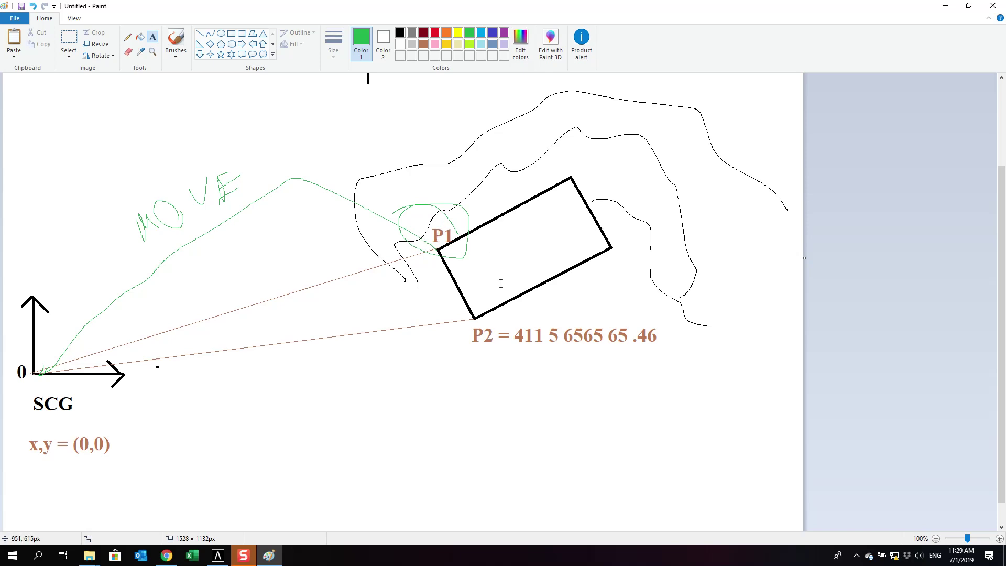
{"action": "left_click", "coordinate": [218, 556]}
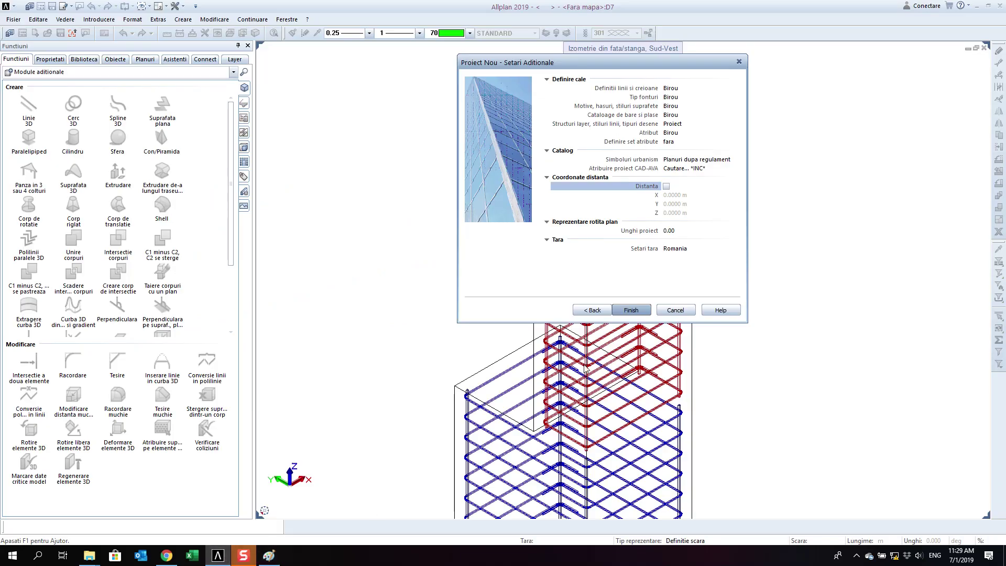
- Enable Distanta, try X values 44.454 and 454545454, then reset X to 0
{"action": "left_click", "coordinate": [666, 186]}
{"action": "left_click", "coordinate": [677, 195]}
{"action": "left_click_drag", "start_coordinate": [679, 195], "coordinate": [623, 195]}
{"action": "type", "text": "44.454"}
{"action": "key", "text": "ctrl+a"}
{"action": "type", "text": "454545454"}
{"action": "key", "text": "BackSpace"}
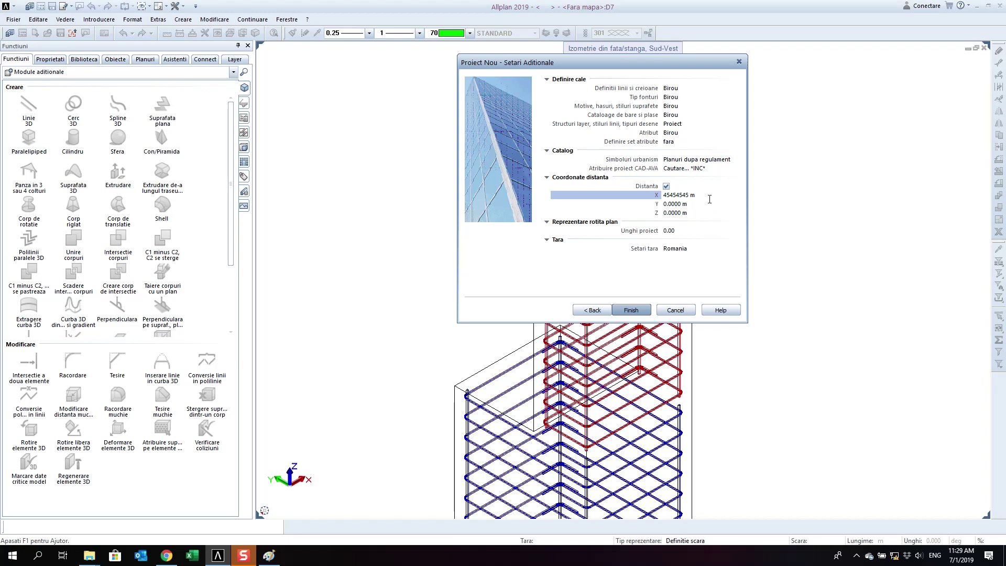
{"action": "left_click_drag", "start_coordinate": [691, 195], "coordinate": [594, 198]}
{"action": "type", "text": "0"}
{"action": "left_click", "coordinate": [676, 204]}
- Uncheck Distanta and finish creating the project Curs Allplan Cladiri
{"action": "left_click", "coordinate": [272, 556]}
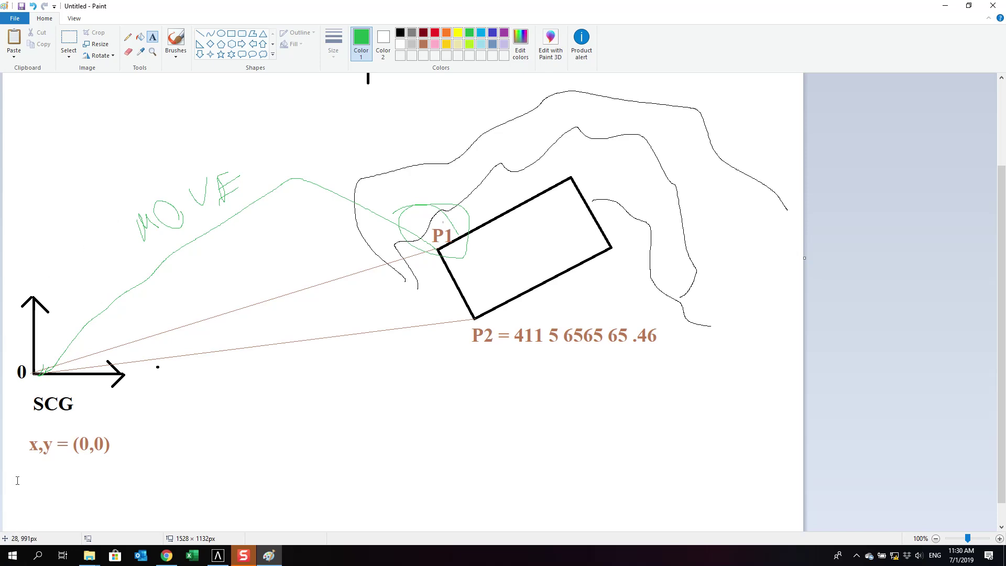
{"action": "left_click", "coordinate": [218, 555]}
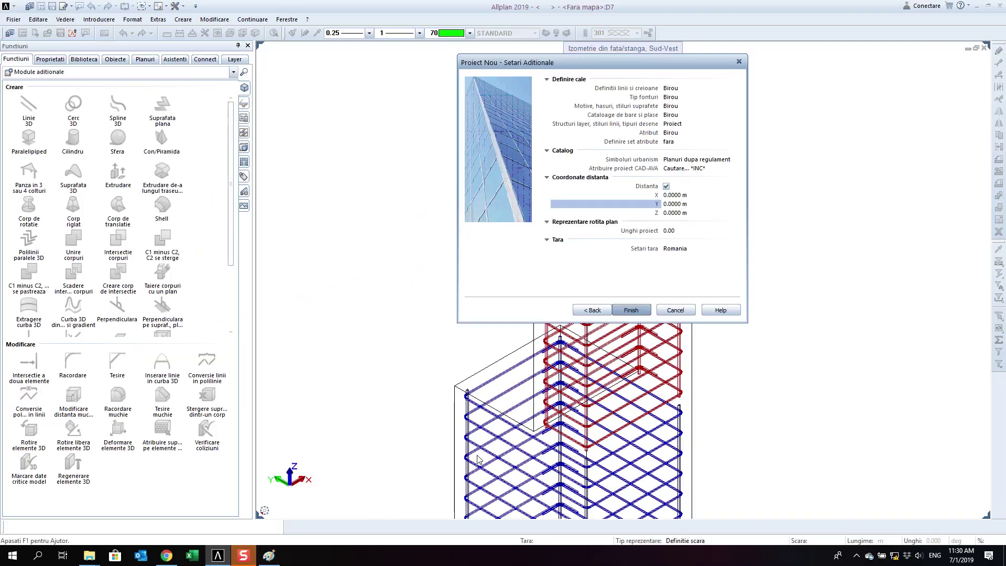
{"action": "left_click", "coordinate": [666, 187]}
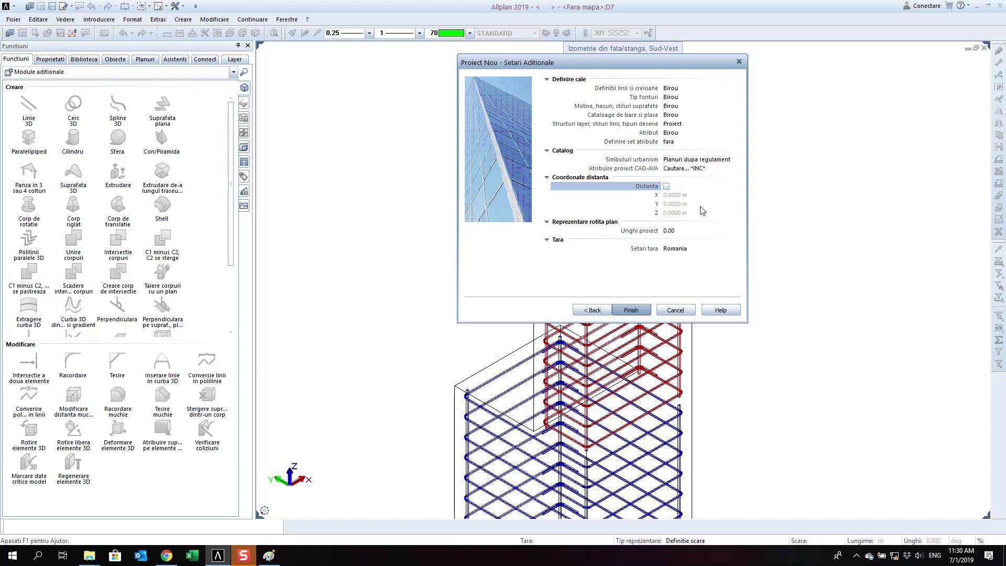
{"action": "left_click", "coordinate": [694, 214]}
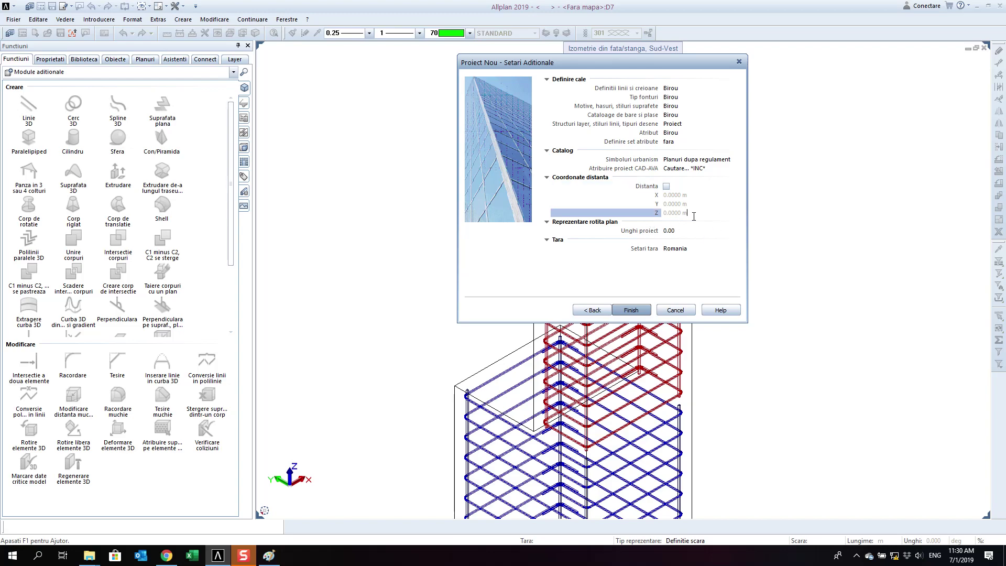
{"action": "left_click", "coordinate": [634, 310]}
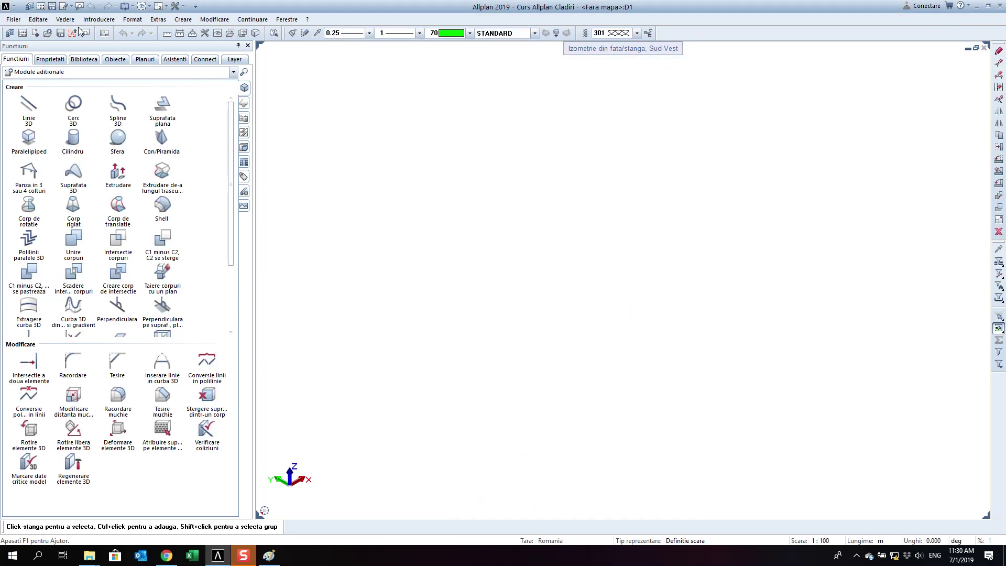
- Switch to the Configuratie bara Actiuni layout and list the available roles
{"action": "left_click", "coordinate": [65, 19]}
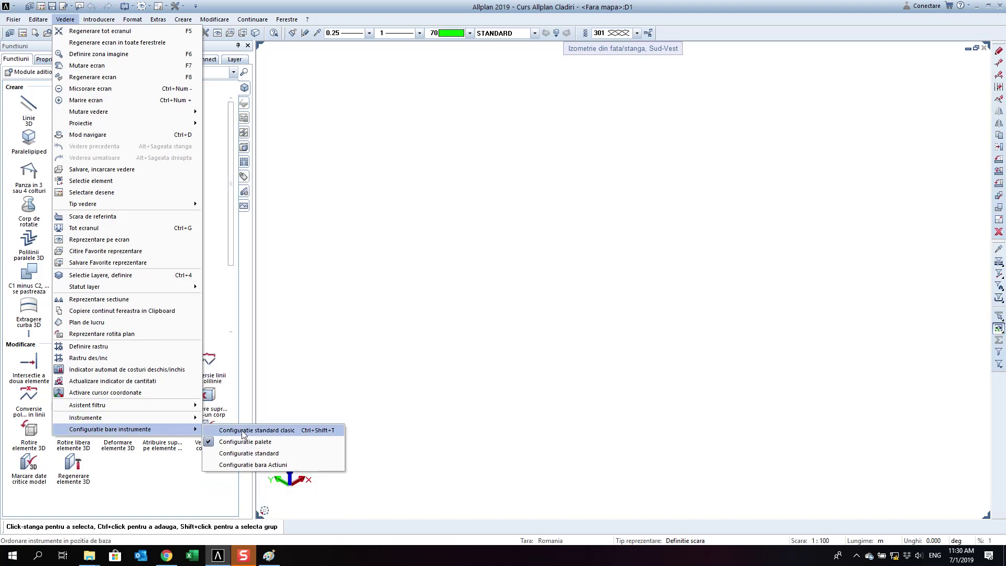
{"action": "left_click", "coordinate": [296, 467]}
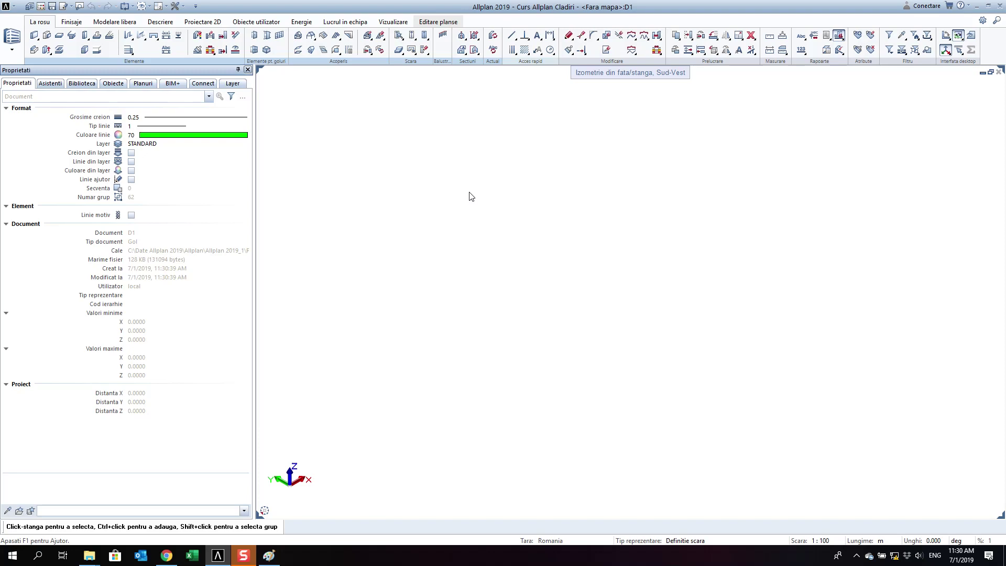
{"action": "left_click", "coordinate": [15, 39]}
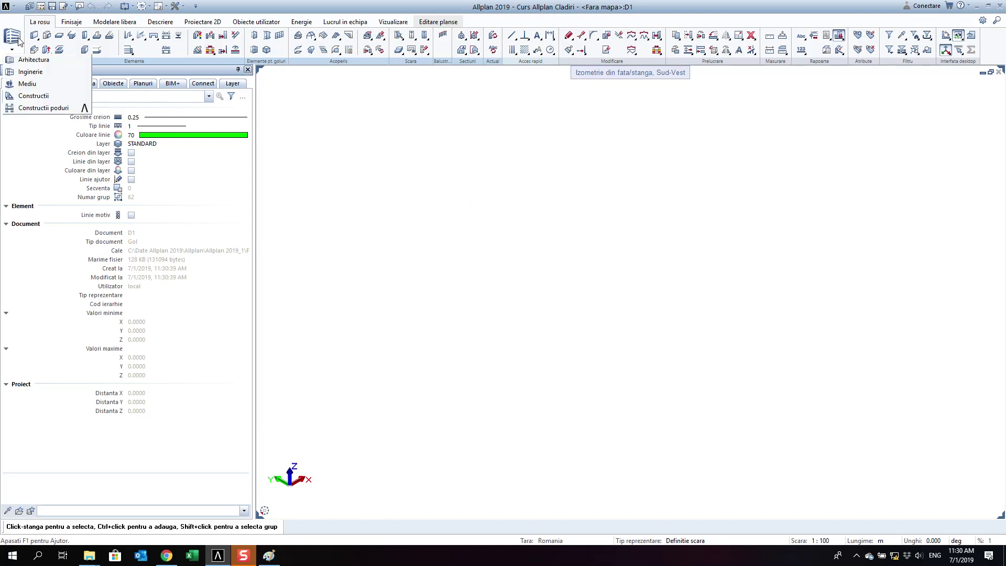
- Browse the Finisaje, Modelare libera, Descriere, Proiectare 2D, Obiecte utilizator and Energie tasks
{"action": "left_click", "coordinate": [455, 215]}
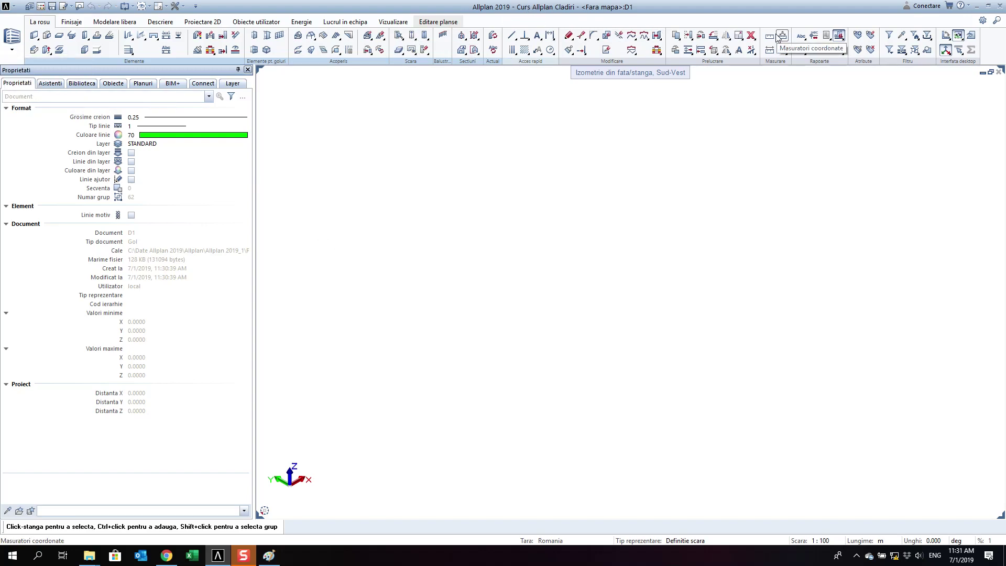
{"action": "left_click", "coordinate": [68, 25]}
{"action": "left_click", "coordinate": [102, 23]}
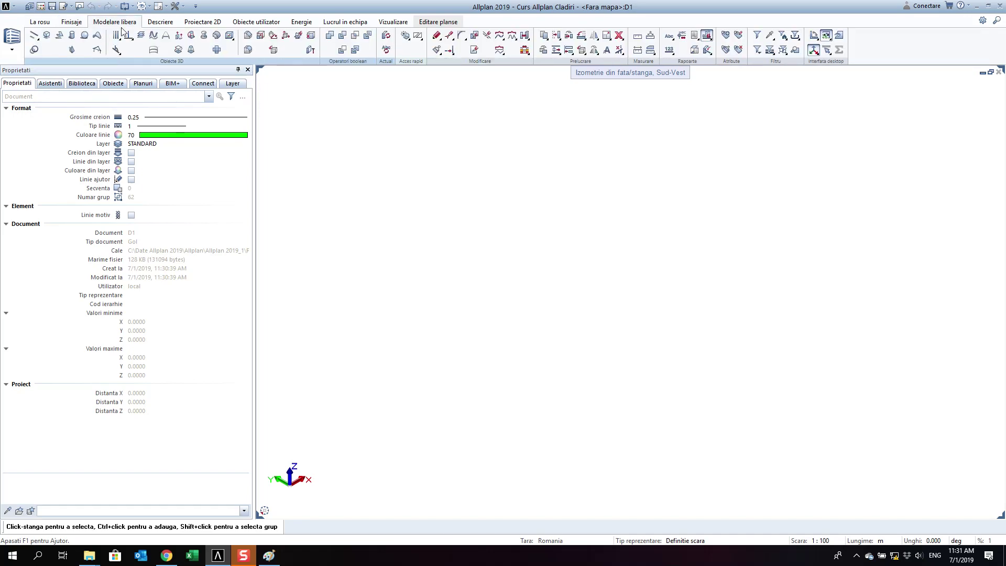
{"action": "left_click", "coordinate": [160, 21]}
{"action": "left_click", "coordinate": [203, 22]}
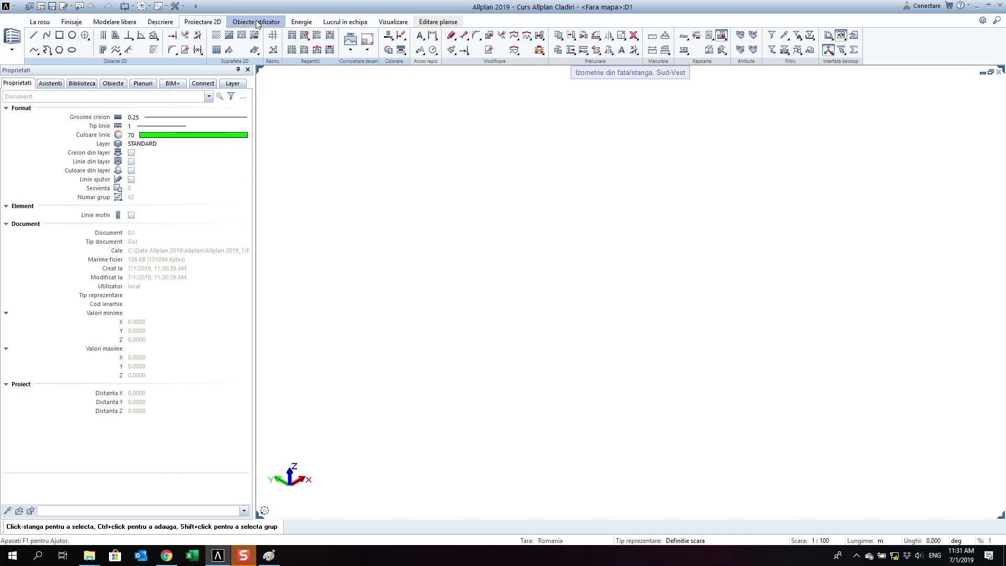
{"action": "left_click", "coordinate": [257, 21]}
{"action": "left_click", "coordinate": [302, 22]}
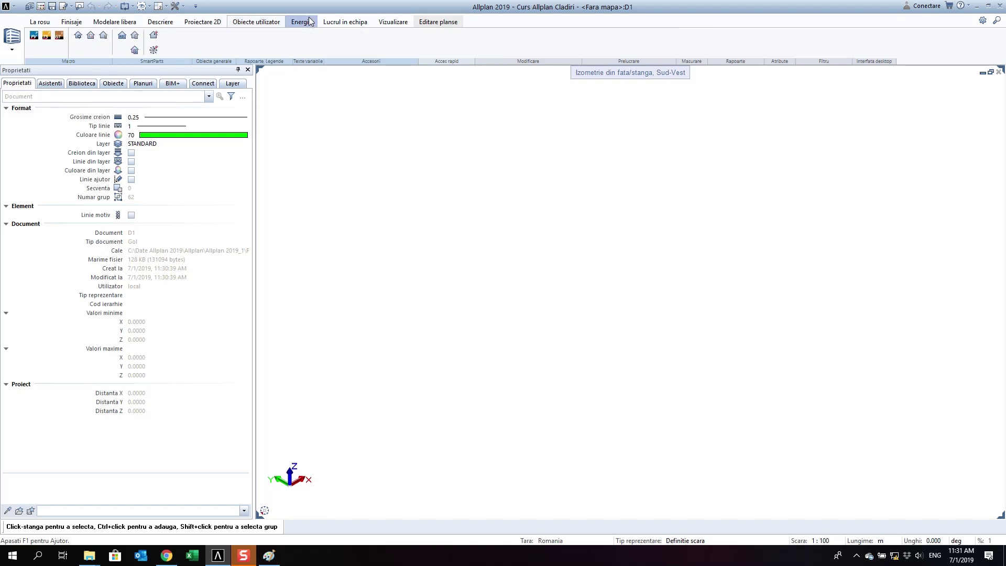
- Explore the Energie line-editing and grouping flyouts and start Creare imbinare elemente
{"action": "left_click", "coordinate": [426, 54]}
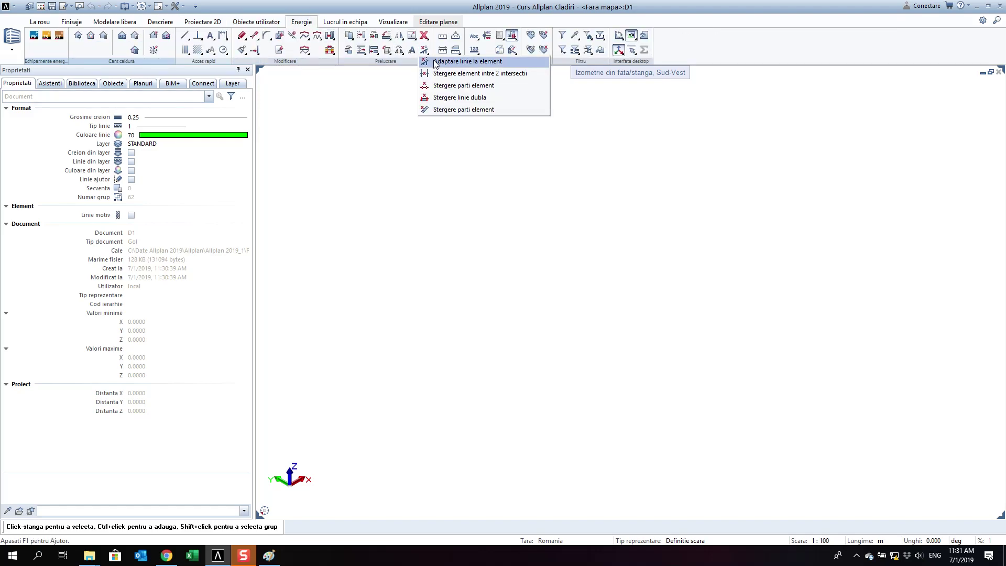
{"action": "left_click", "coordinate": [445, 61]}
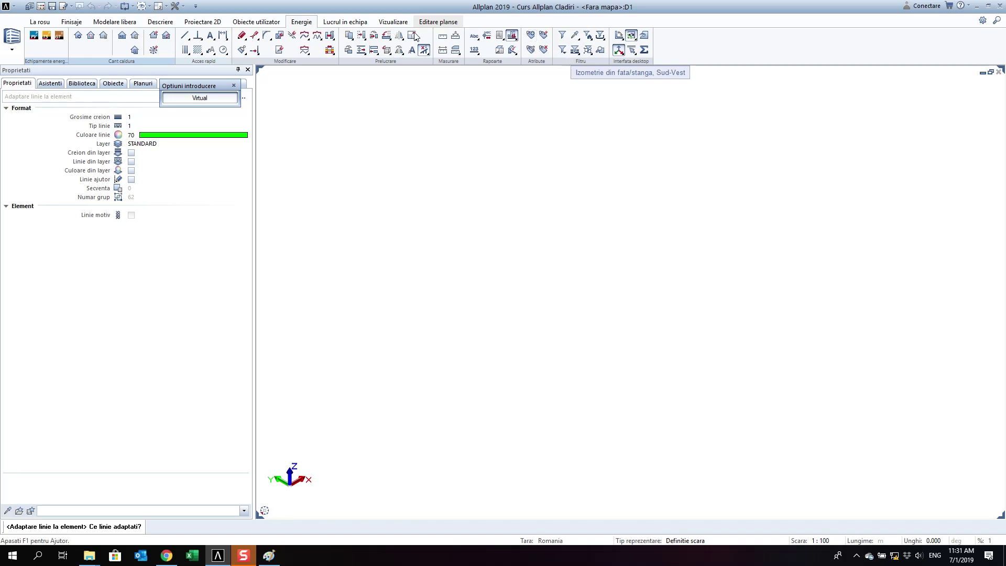
{"action": "left_click", "coordinate": [307, 51]}
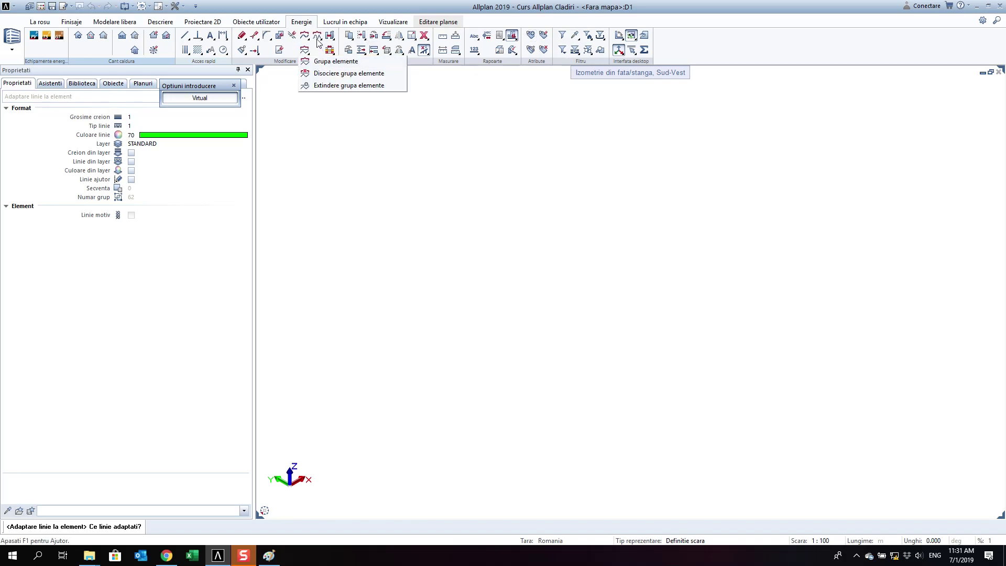
{"action": "left_click", "coordinate": [318, 41]}
{"action": "left_click", "coordinate": [336, 46]}
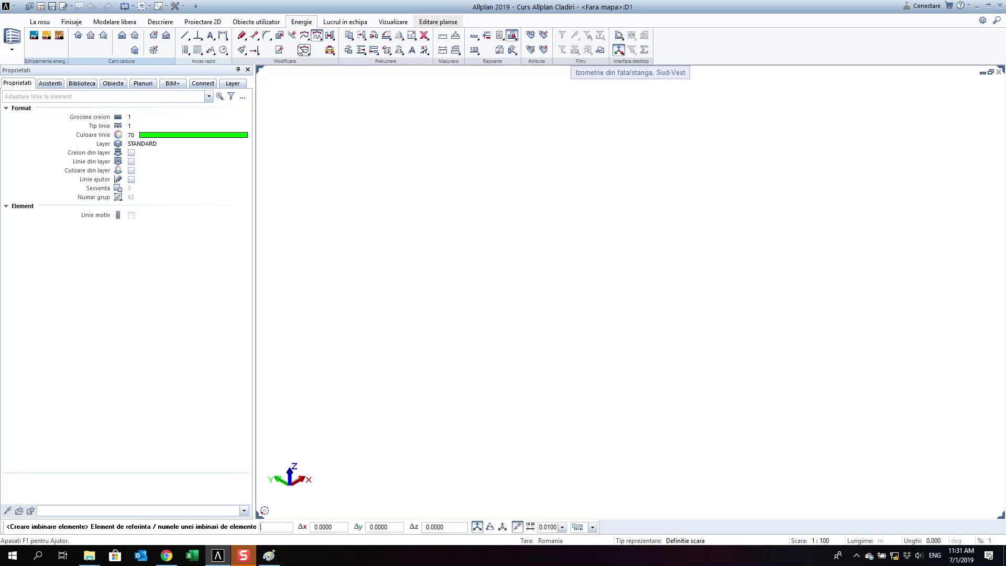
- Browse the teamwork, Proiectare 2D, La rosu and Finisaje tasks, showing the ramp variants
{"action": "left_click", "coordinate": [336, 24]}
{"action": "left_click", "coordinate": [256, 22]}
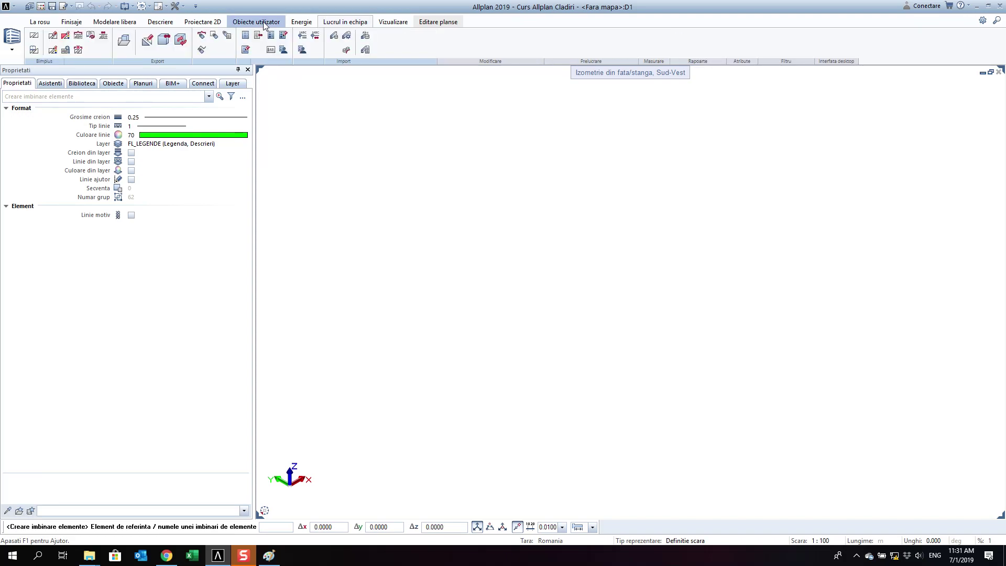
{"action": "left_click", "coordinate": [202, 22]}
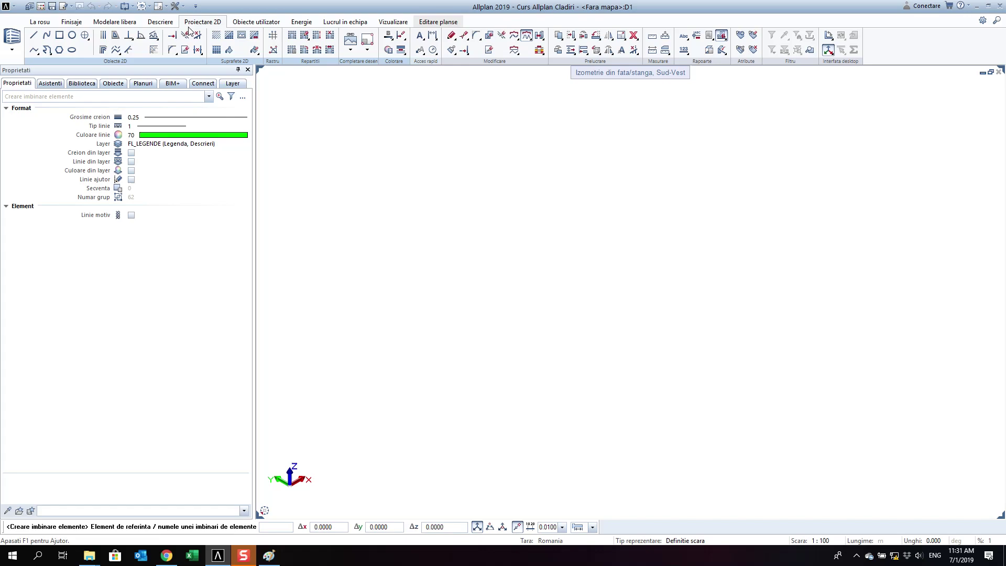
{"action": "left_click", "coordinate": [40, 22]}
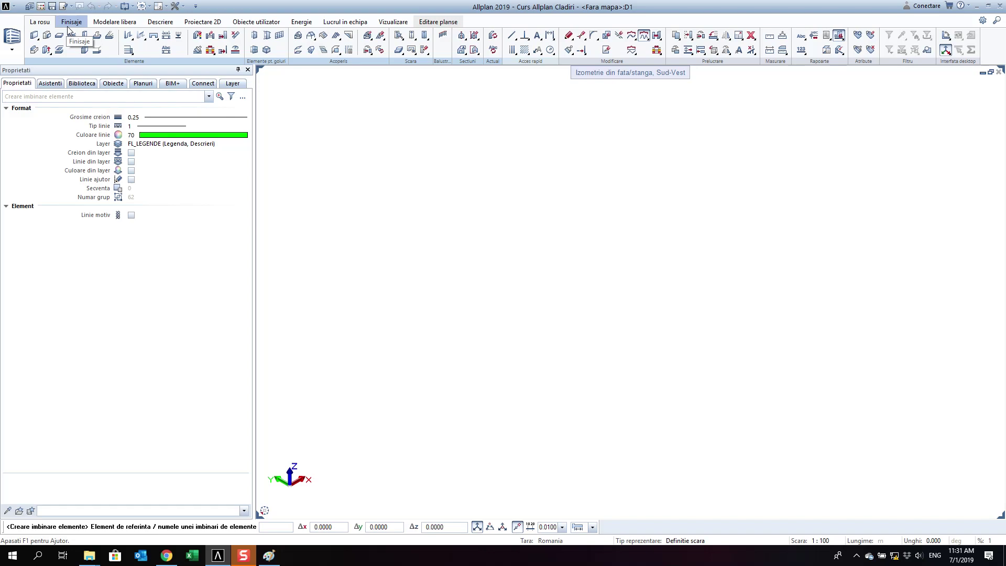
{"action": "left_click", "coordinate": [67, 26]}
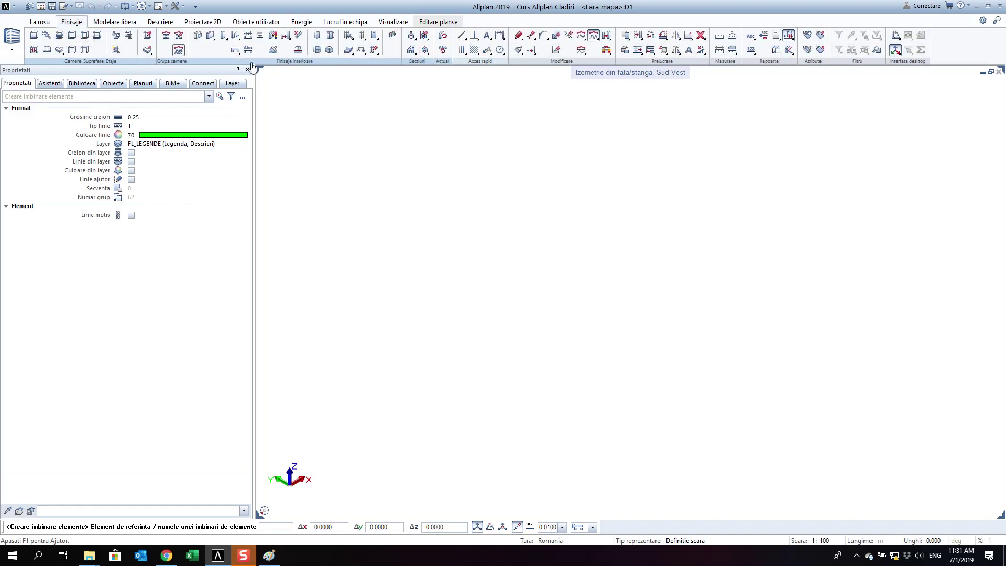
{"action": "left_click", "coordinate": [371, 41]}
{"action": "key", "text": "super+Down"}
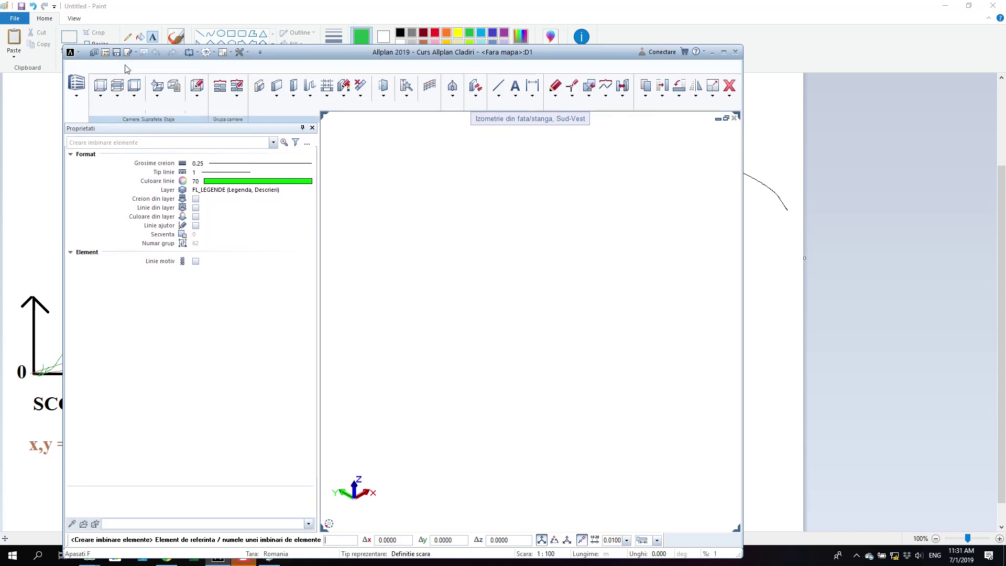
{"action": "left_click", "coordinate": [98, 69]}
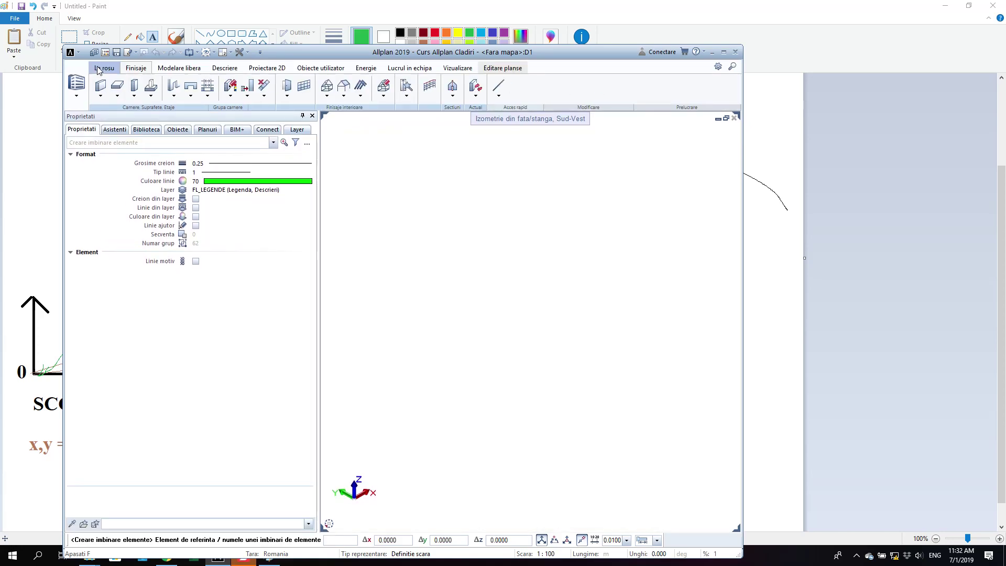
{"action": "left_click", "coordinate": [712, 52]}
{"action": "left_click", "coordinate": [218, 557]}
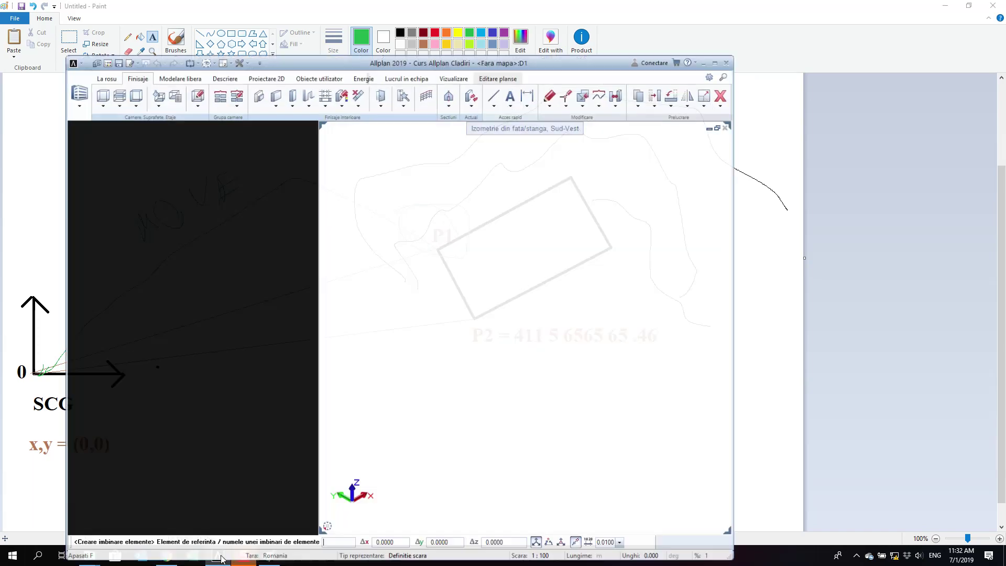
{"action": "left_click", "coordinate": [728, 58]}
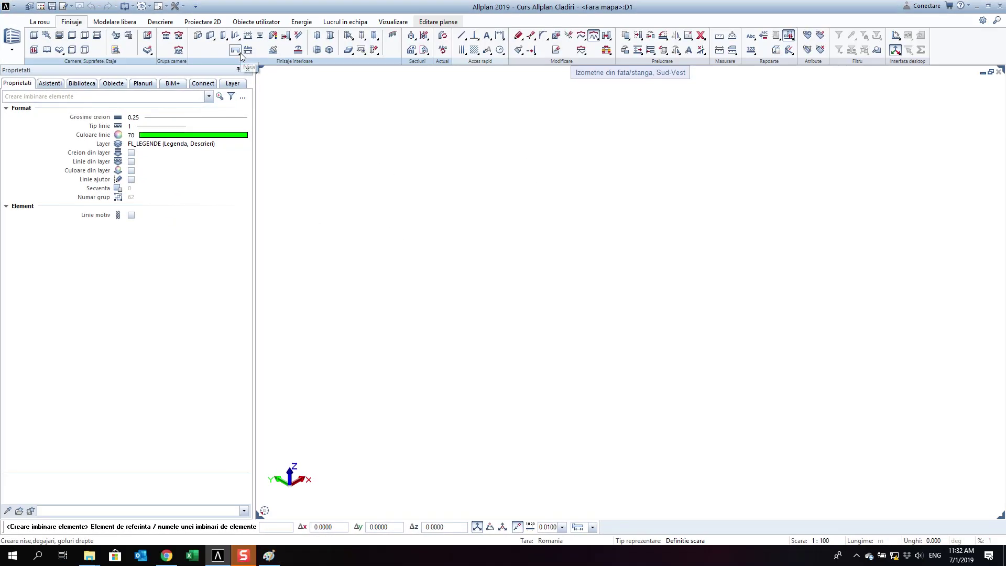
- Load the Teren terrain task set and list the Vedere toolbar configuration choices
{"action": "left_click", "coordinate": [46, 23]}
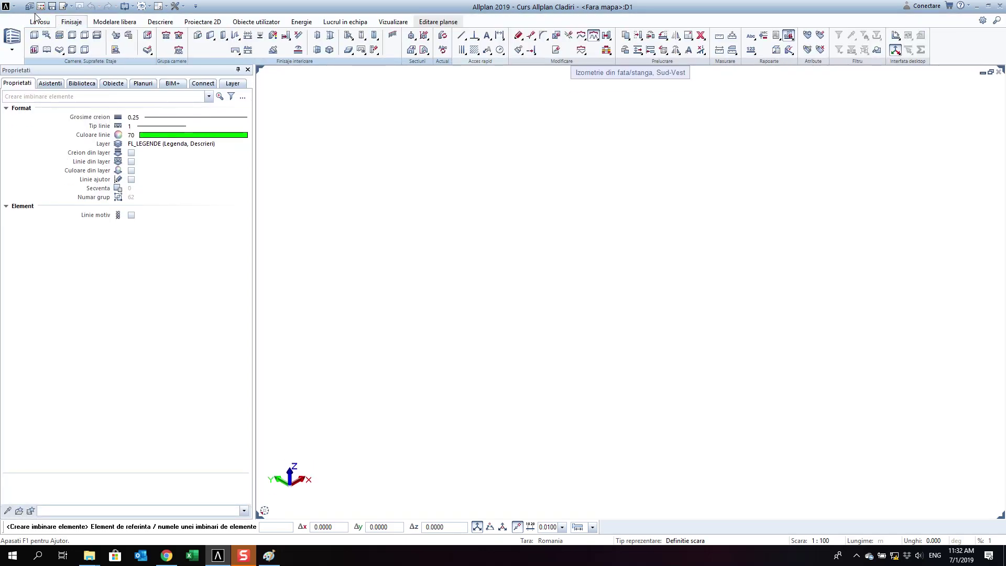
{"action": "left_click", "coordinate": [11, 12]}
{"action": "left_click", "coordinate": [11, 49]}
{"action": "left_click", "coordinate": [21, 85]}
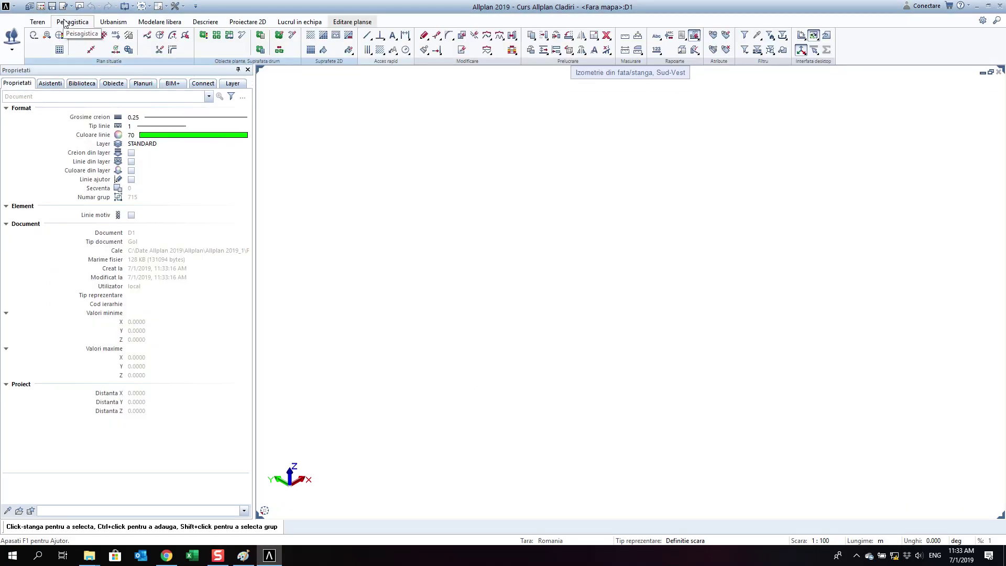
{"action": "left_click", "coordinate": [65, 20]}
{"action": "mouse_move", "coordinate": [110, 429]}
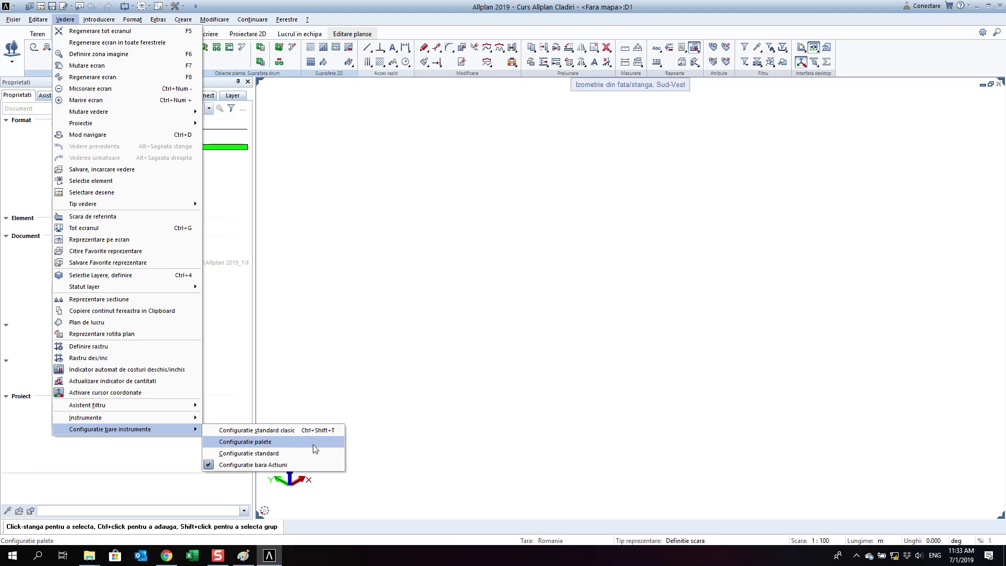
- Switch to the palette layout, show tools as symbols only, and select Modul general
{"action": "left_click", "coordinate": [313, 444]}
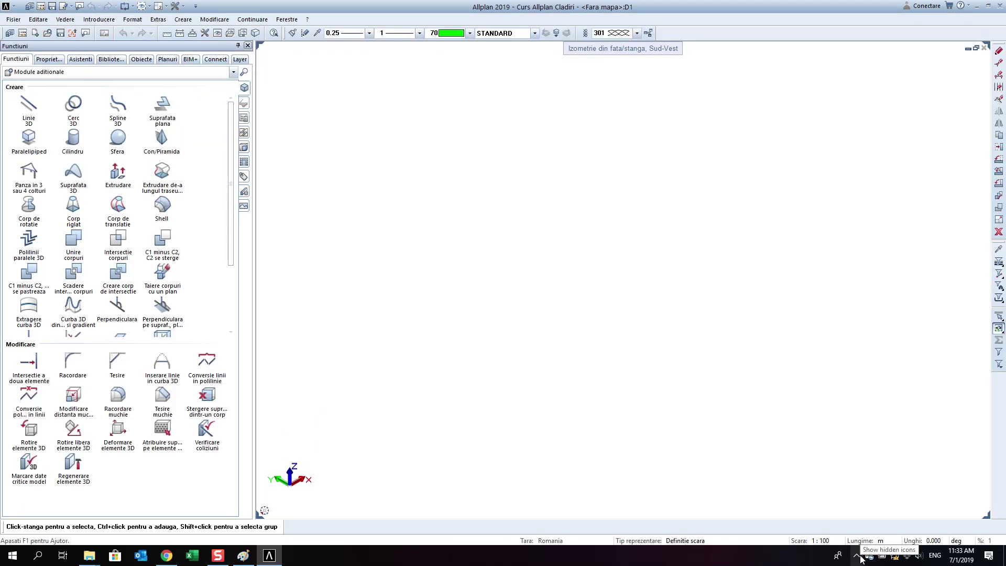
{"action": "right_click", "coordinate": [9, 87]}
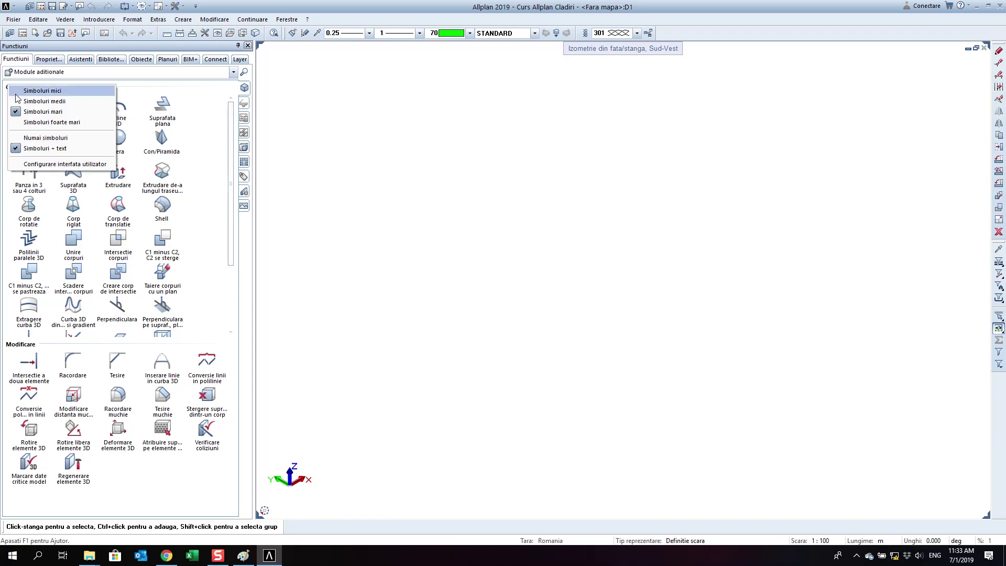
{"action": "left_click", "coordinate": [46, 138]}
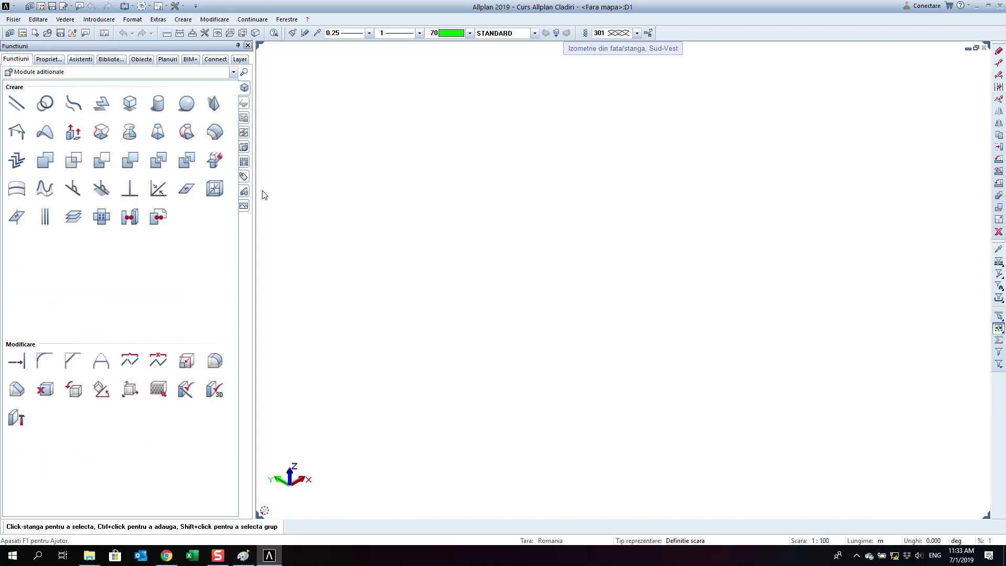
{"action": "left_click", "coordinate": [116, 71]}
{"action": "left_click", "coordinate": [113, 89]}
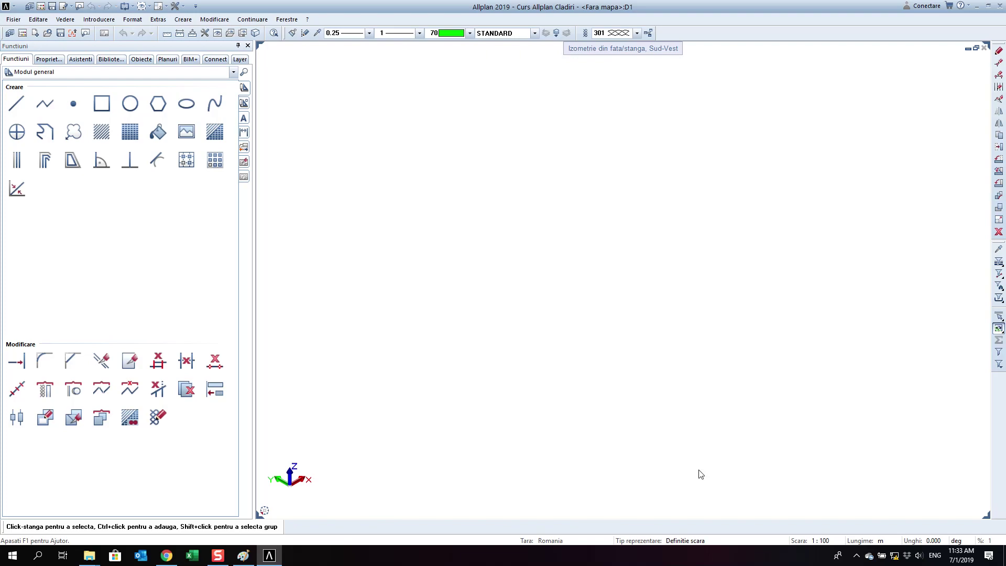
{"action": "left_click", "coordinate": [857, 555]}
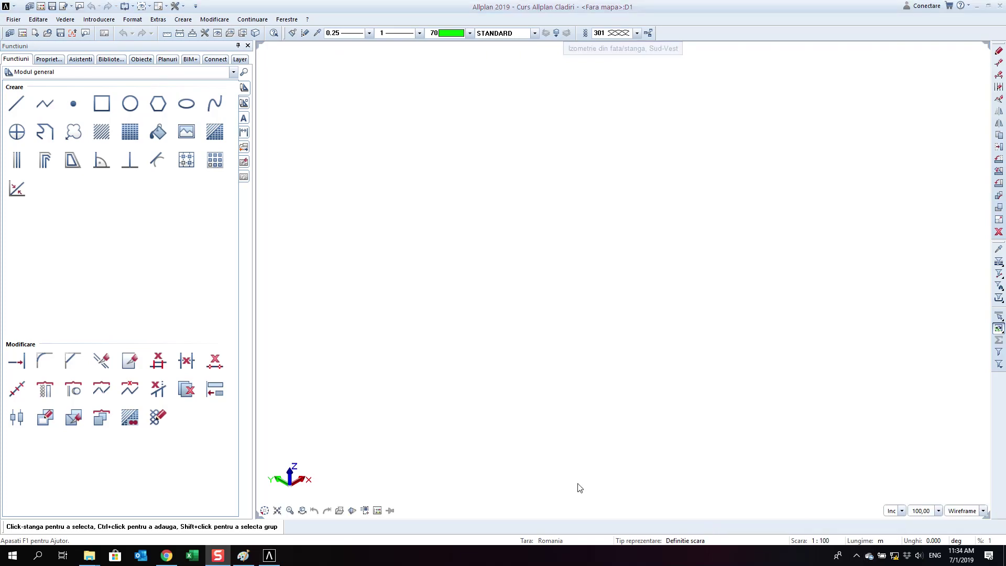
- Set the Functiuni palette to display symbols plus text labels
{"action": "right_click", "coordinate": [19, 91]}
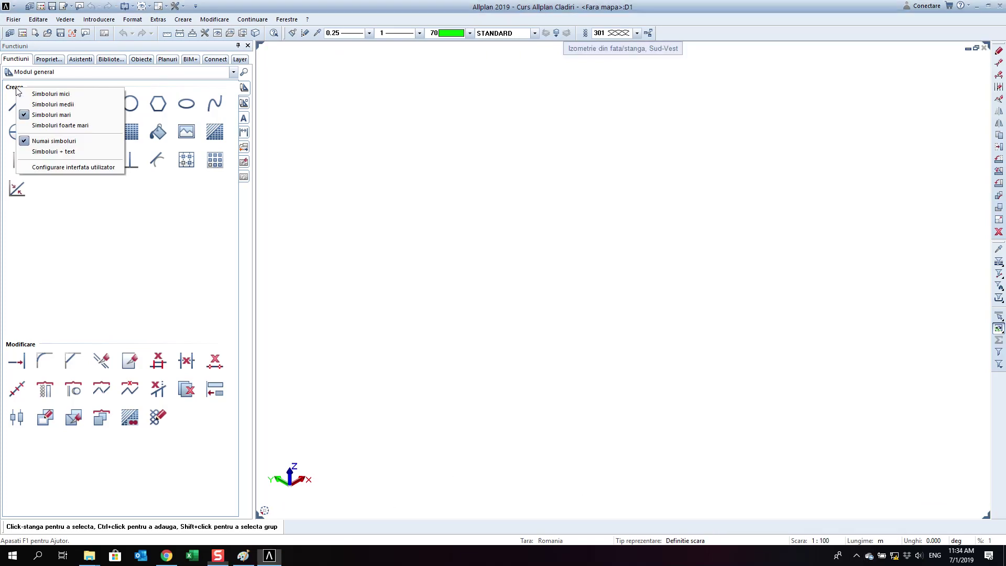
{"action": "left_click", "coordinate": [11, 92]}
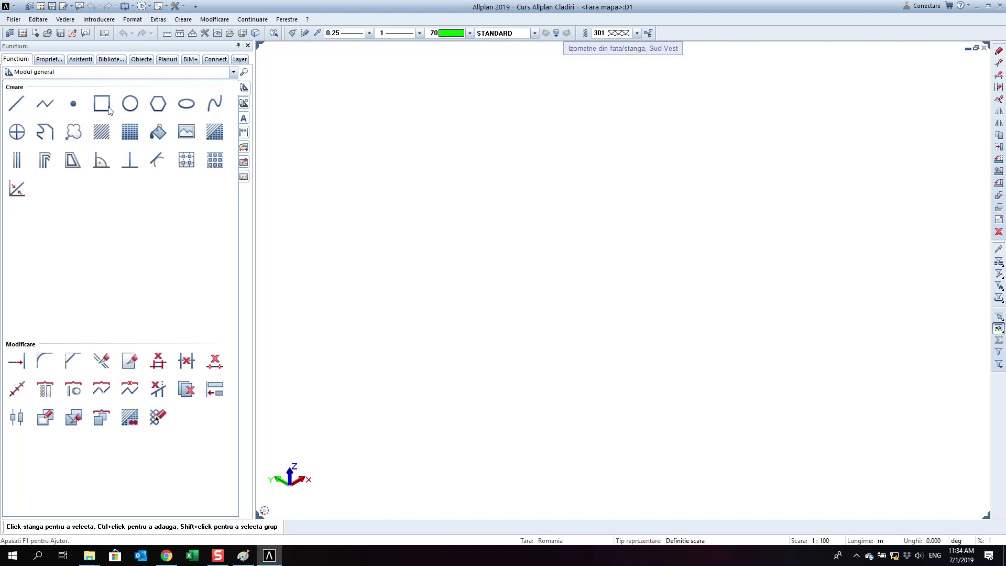
{"action": "right_click", "coordinate": [13, 90]}
{"action": "left_click", "coordinate": [12, 92]}
{"action": "right_click", "coordinate": [23, 92]}
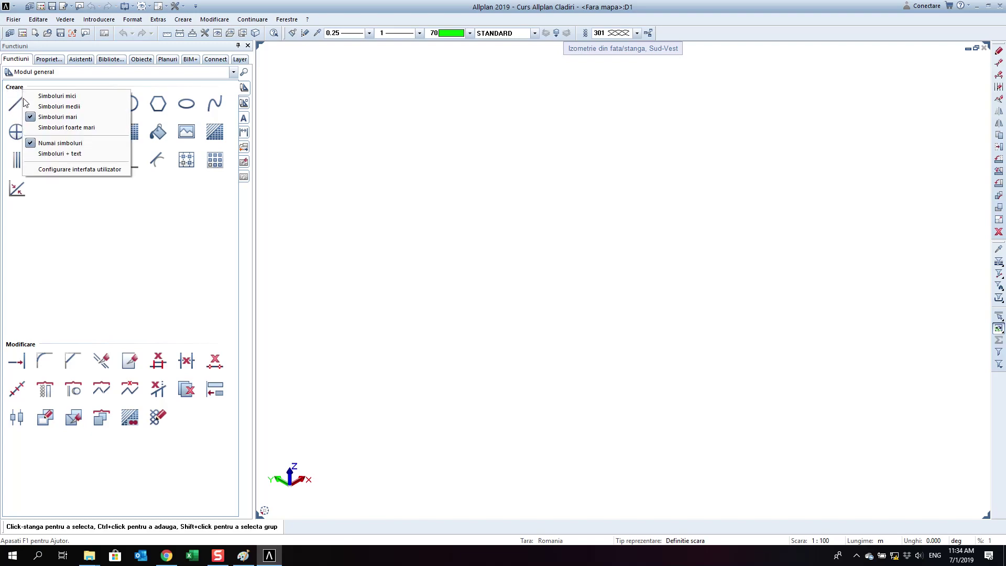
{"action": "left_click", "coordinate": [107, 153]}
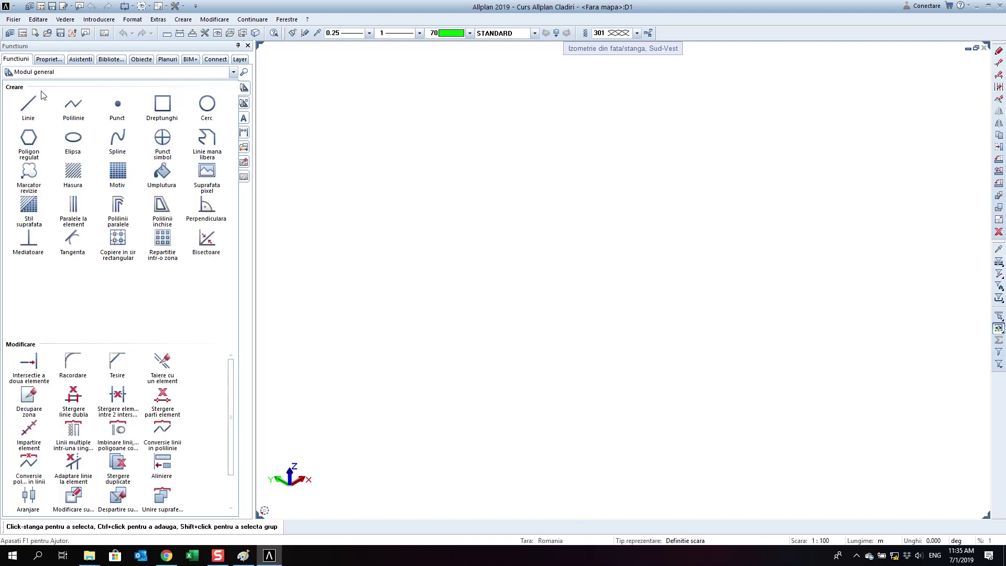
- Try small, then medium symbols in the Functiuni palette, narrowing it after each change
{"action": "right_click", "coordinate": [15, 92]}
{"action": "left_click", "coordinate": [54, 101]}
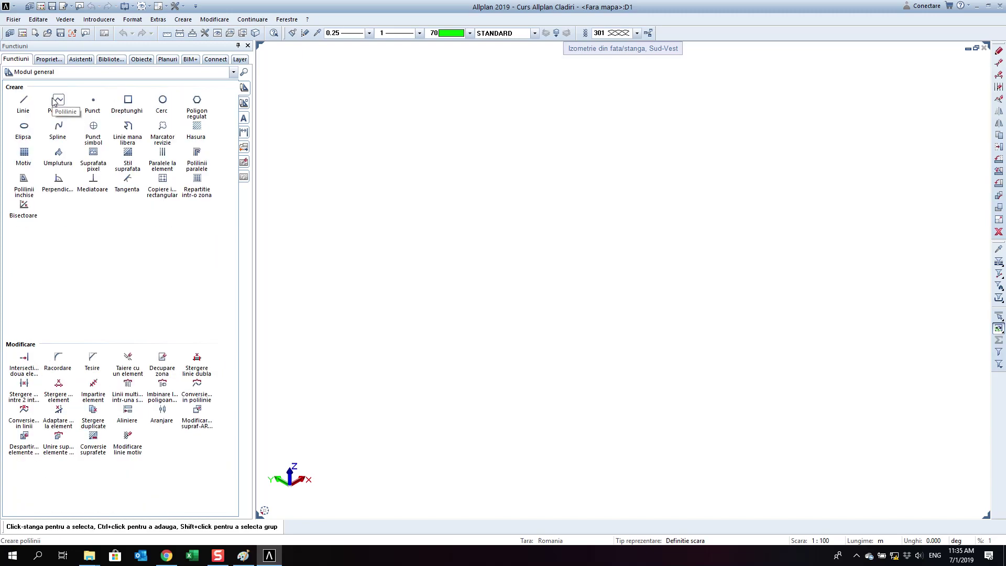
{"action": "left_click_drag", "start_coordinate": [253, 253], "coordinate": [236, 251]}
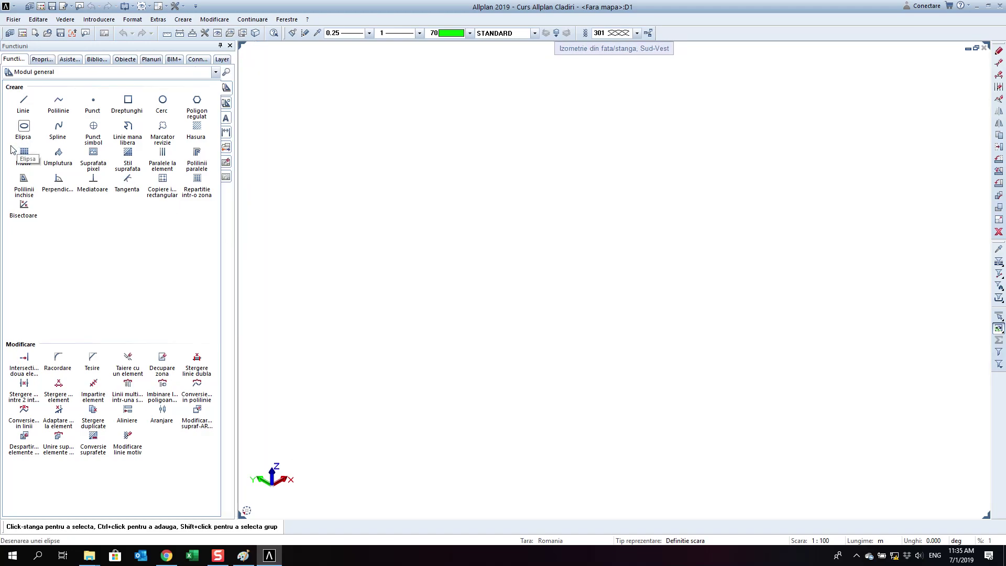
{"action": "right_click", "coordinate": [7, 83]}
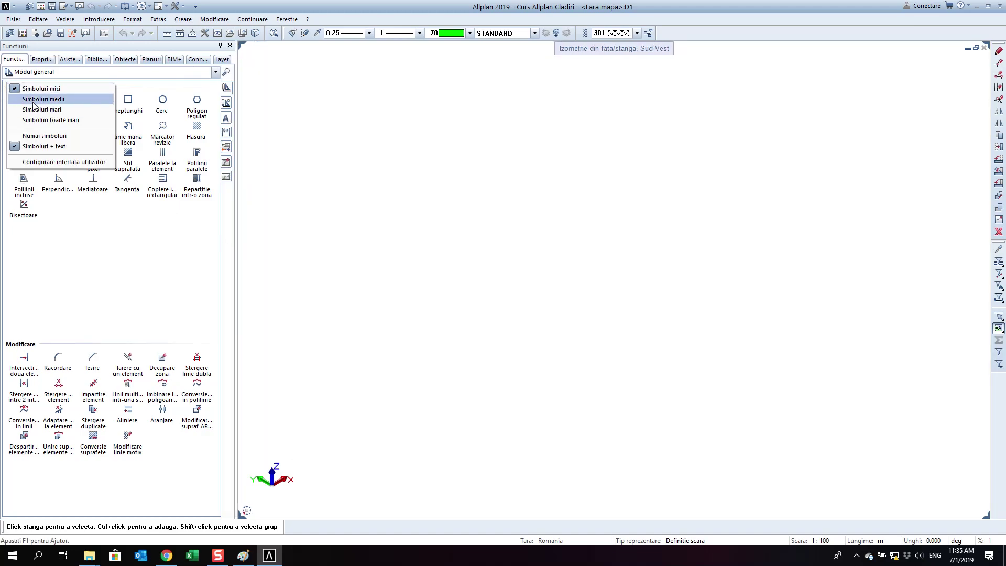
{"action": "left_click", "coordinate": [36, 99]}
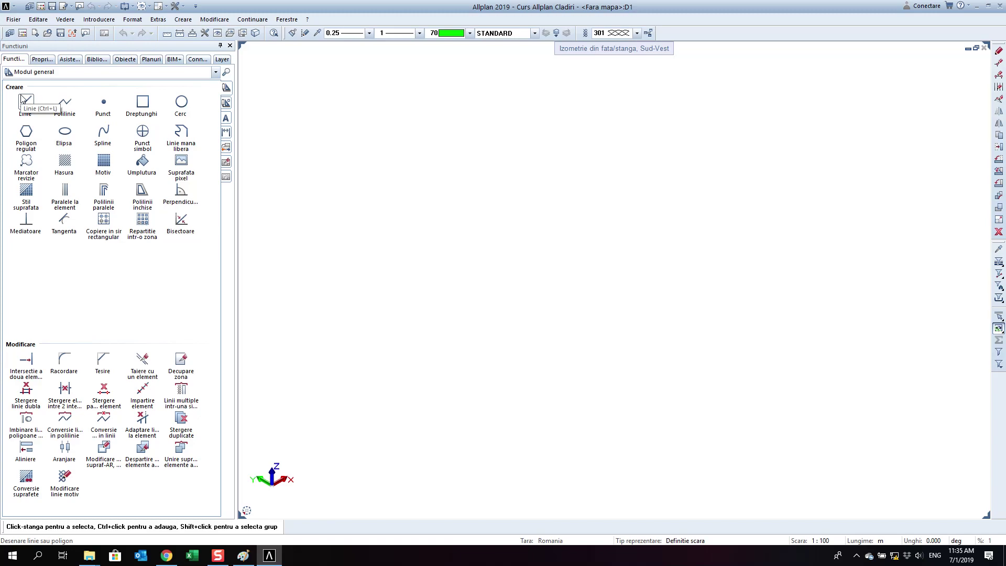
{"action": "left_click_drag", "start_coordinate": [236, 273], "coordinate": [224, 272]}
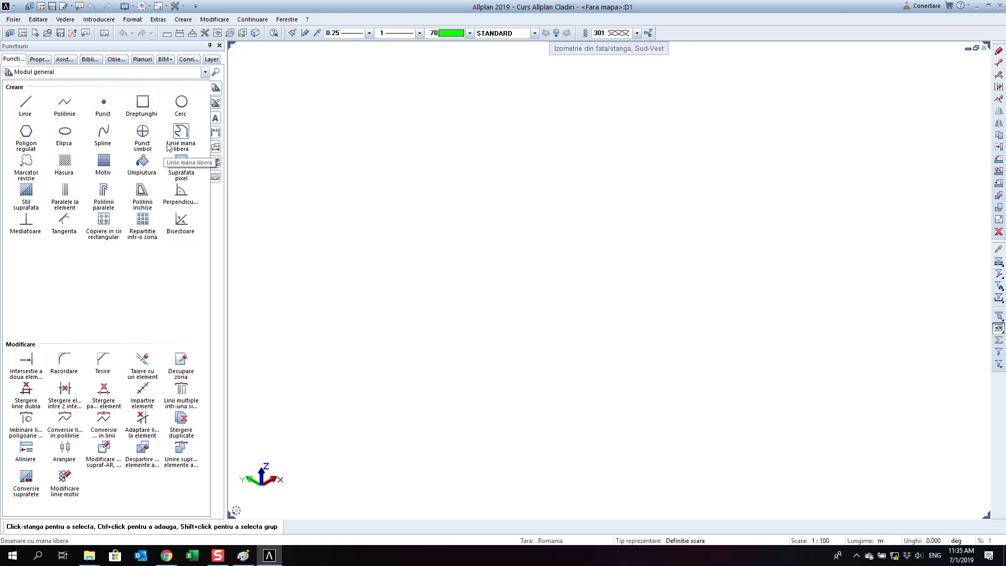
- Keep Modul general and show its Grupa elemente, Axe ortogonale and terrain tool group
{"action": "left_click", "coordinate": [129, 76]}
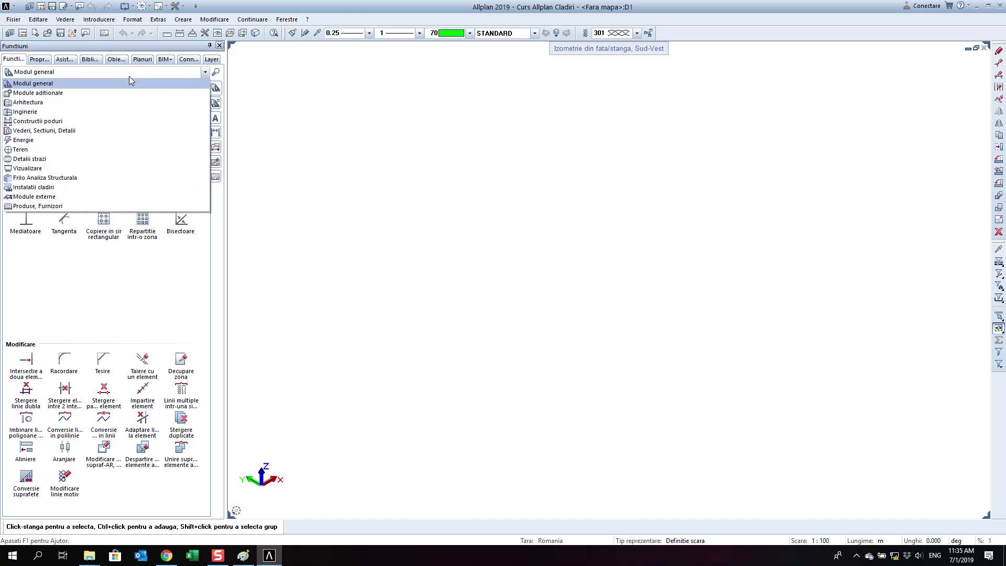
{"action": "left_click", "coordinate": [130, 77]}
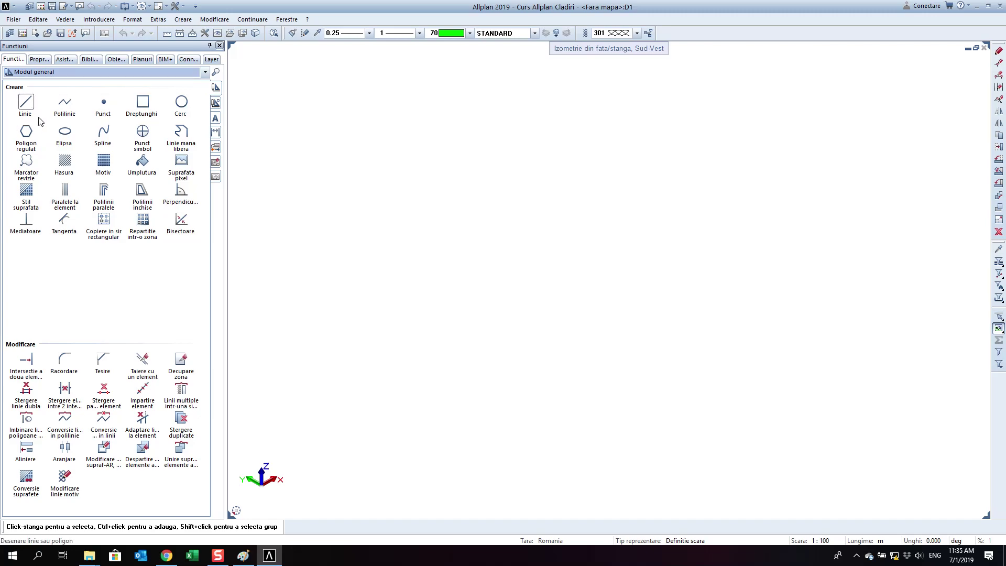
{"action": "left_click", "coordinate": [76, 77]}
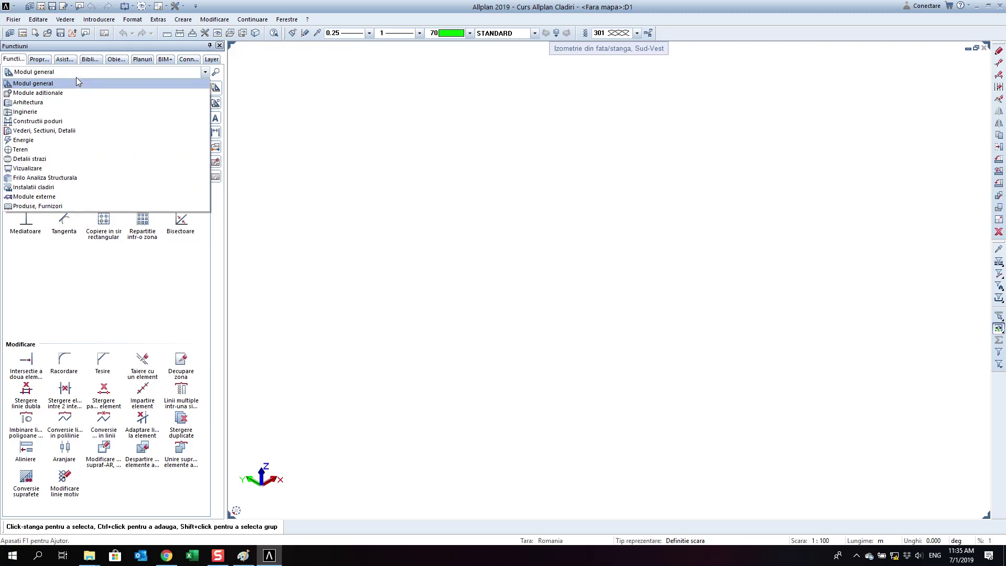
{"action": "left_click", "coordinate": [89, 72]}
{"action": "left_click", "coordinate": [90, 72]}
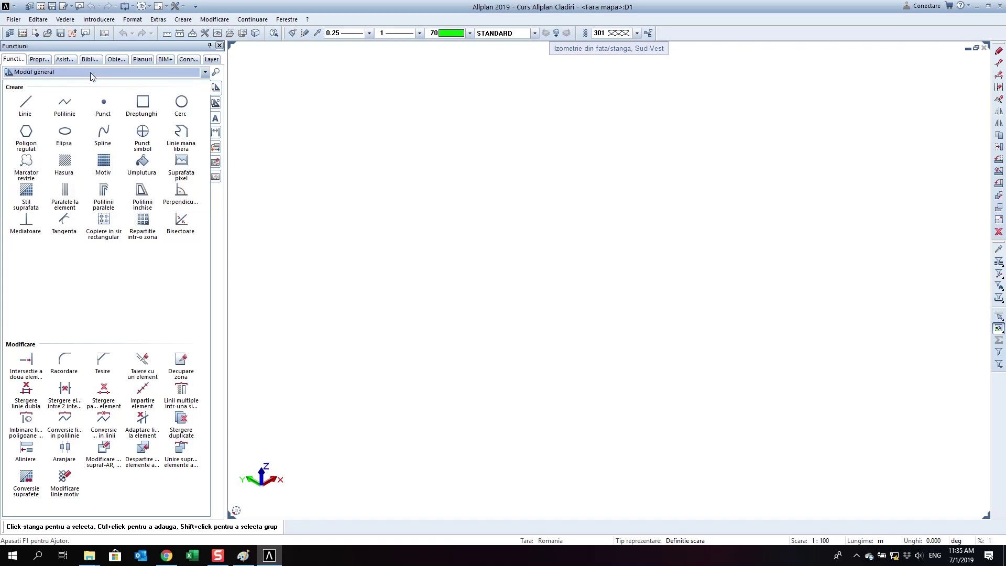
{"action": "left_click", "coordinate": [90, 73]}
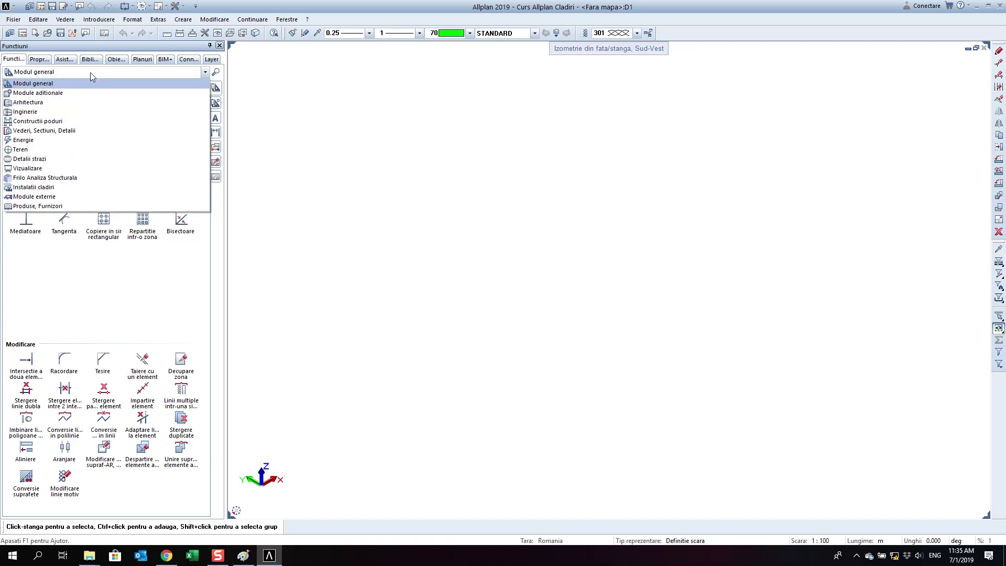
{"action": "left_click", "coordinate": [90, 74]}
{"action": "left_click", "coordinate": [103, 83]}
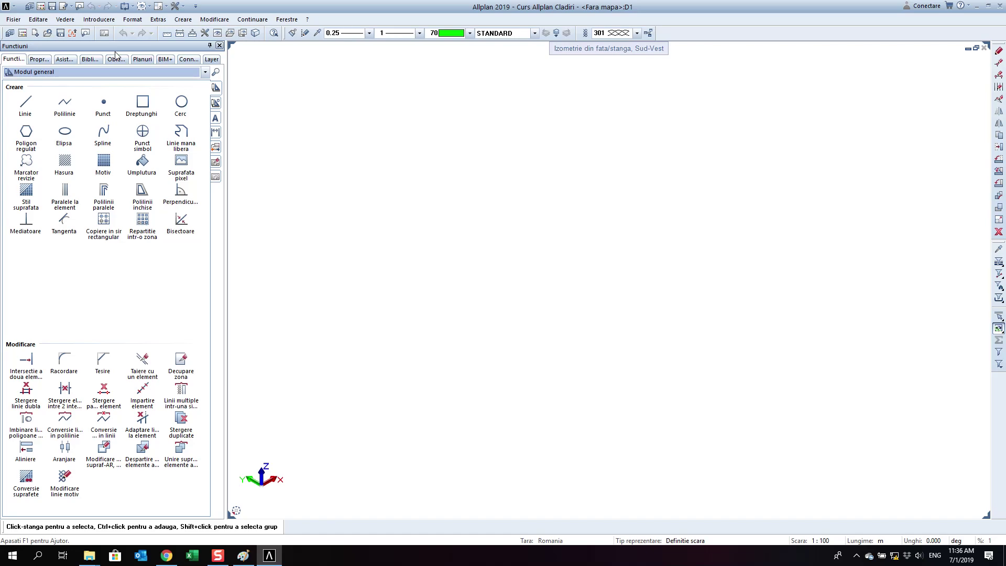
{"action": "left_click", "coordinate": [62, 72]}
{"action": "left_click", "coordinate": [217, 106]}
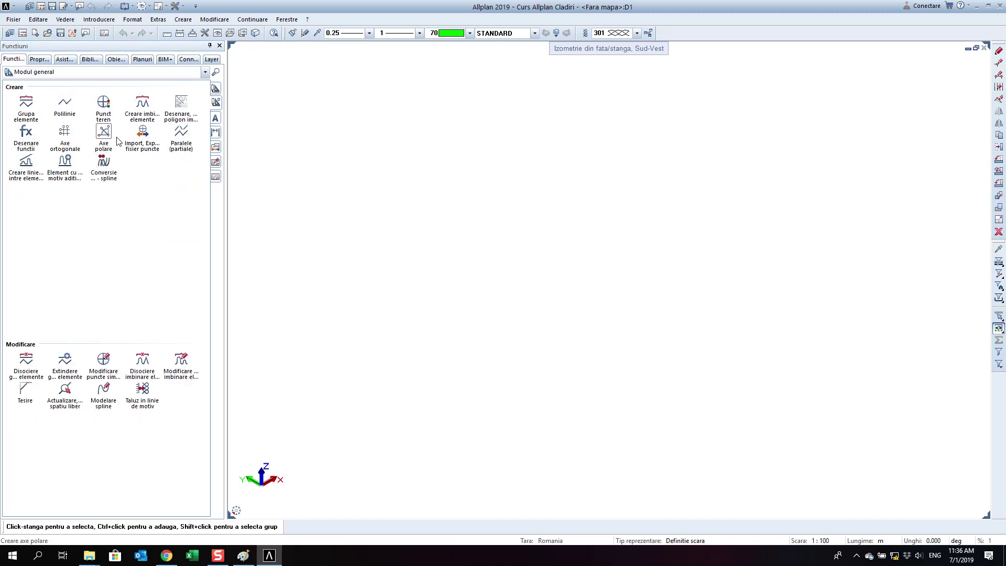
- Browse the text, dimensioning, import/export, sheet section and layout tools, then return to 2D drawing
{"action": "left_click", "coordinate": [216, 119]}
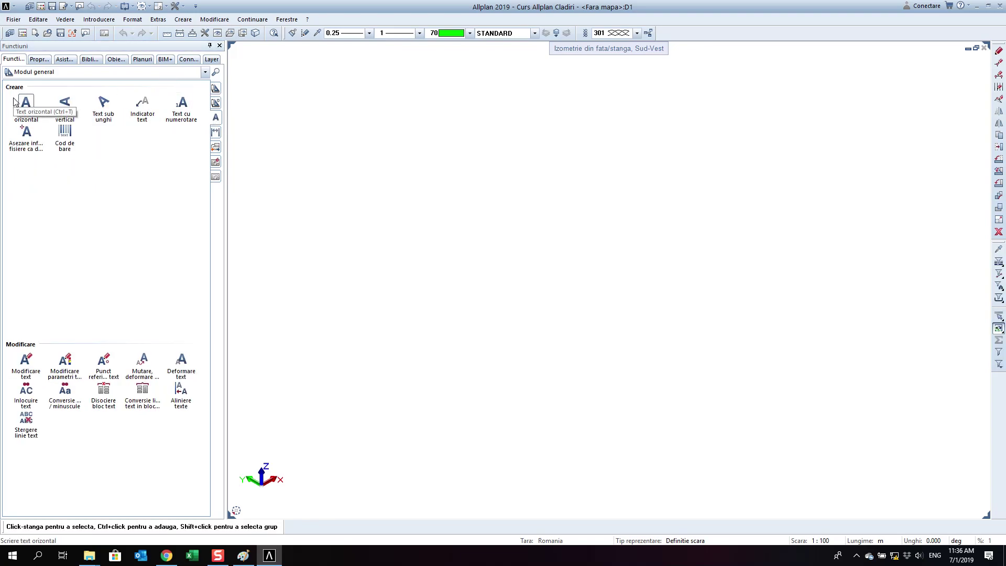
{"action": "left_click", "coordinate": [216, 132]}
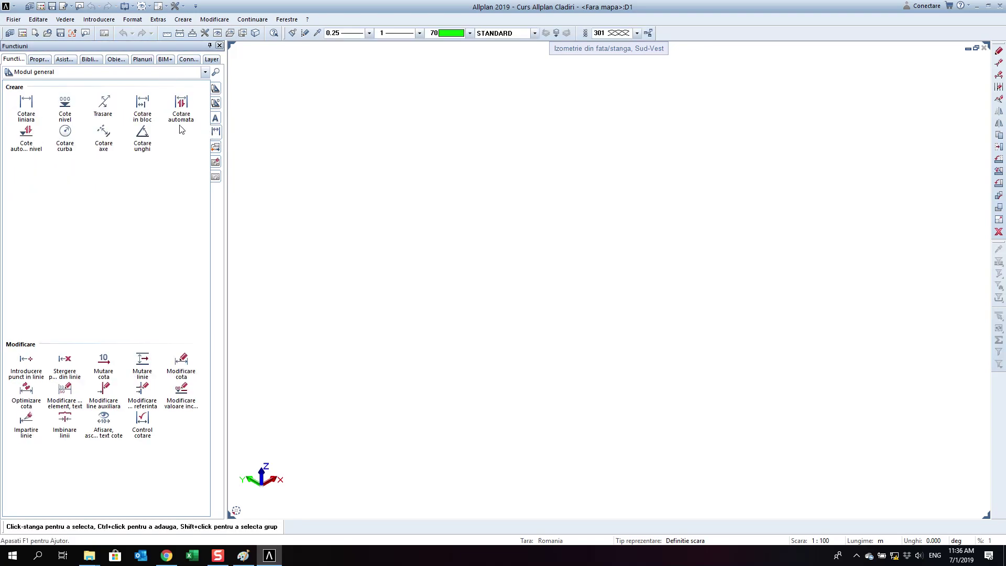
{"action": "left_click", "coordinate": [216, 147]}
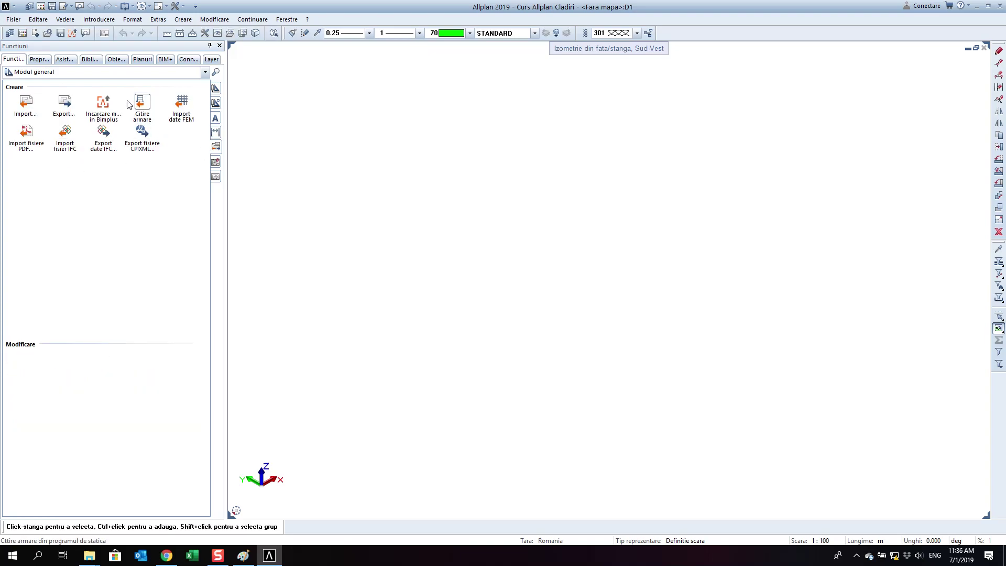
{"action": "left_click", "coordinate": [216, 161]}
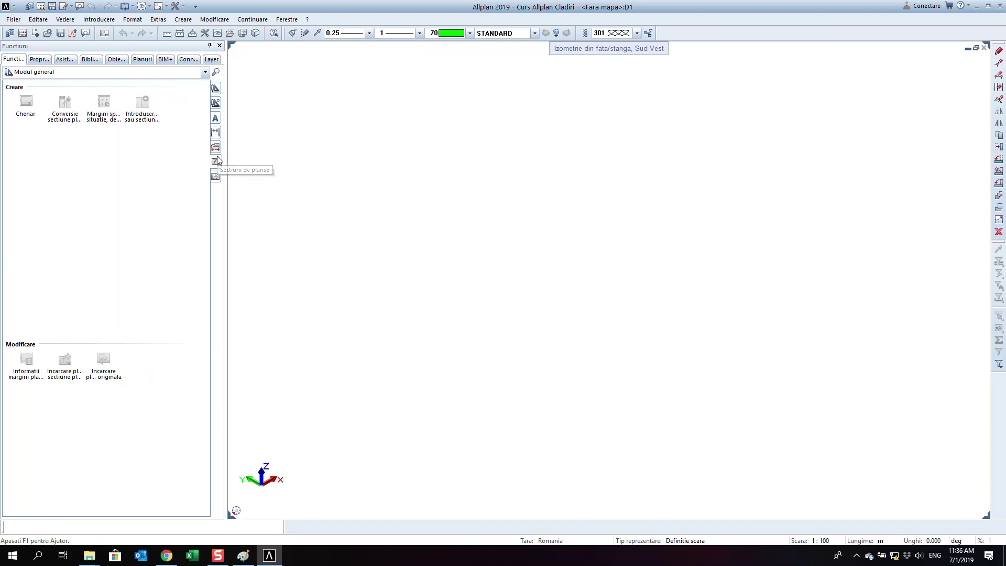
{"action": "left_click", "coordinate": [216, 176]}
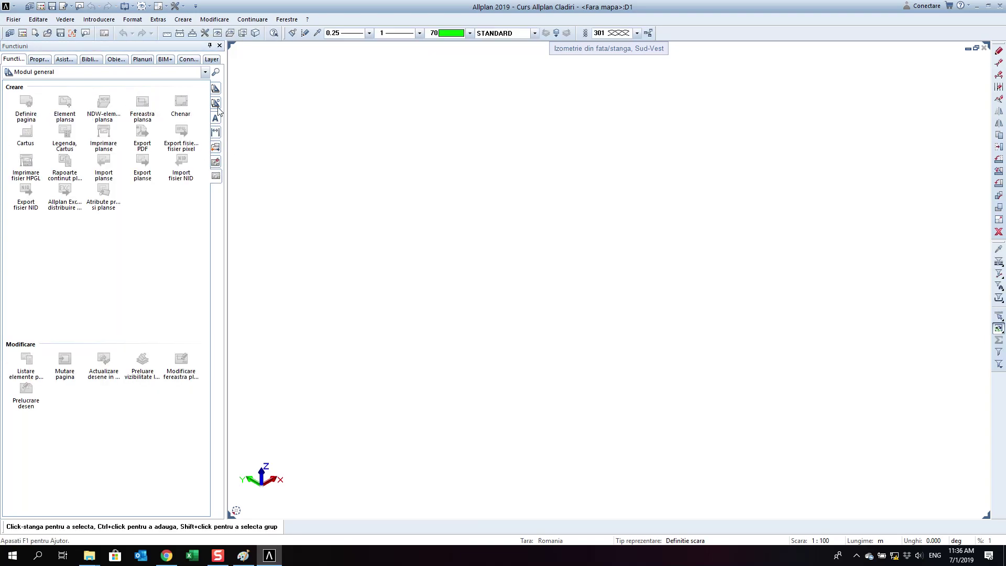
{"action": "left_click", "coordinate": [216, 89]}
- Bring up the module list offering Module aditionale, Arhitectura and Inginerie
{"action": "left_click", "coordinate": [151, 72]}
{"action": "left_click", "coordinate": [148, 92]}
{"action": "left_click", "coordinate": [75, 73]}
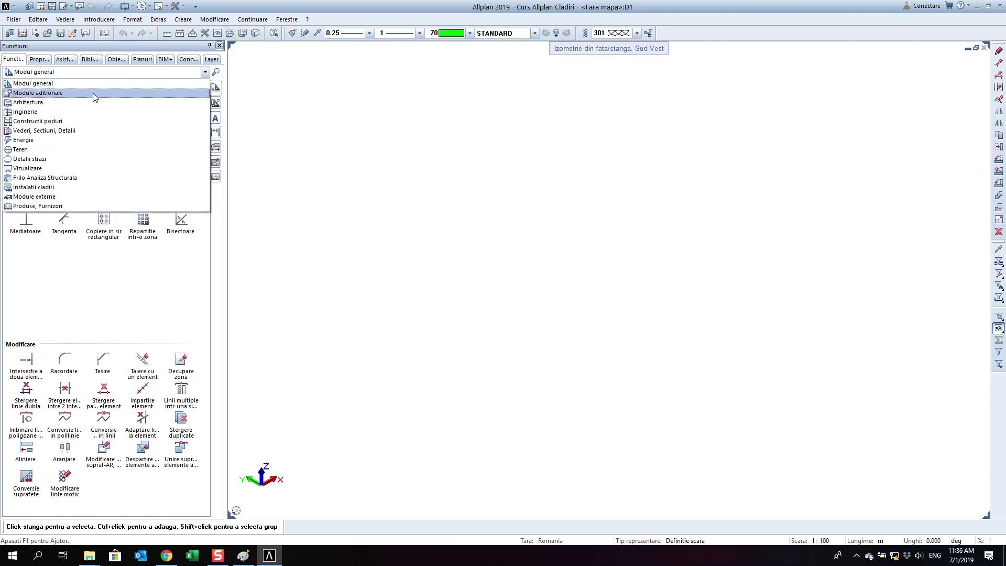
- Switch the palette to Module aditionale and browse its bridge modeling and SmartPart tools
{"action": "left_click", "coordinate": [95, 96]}
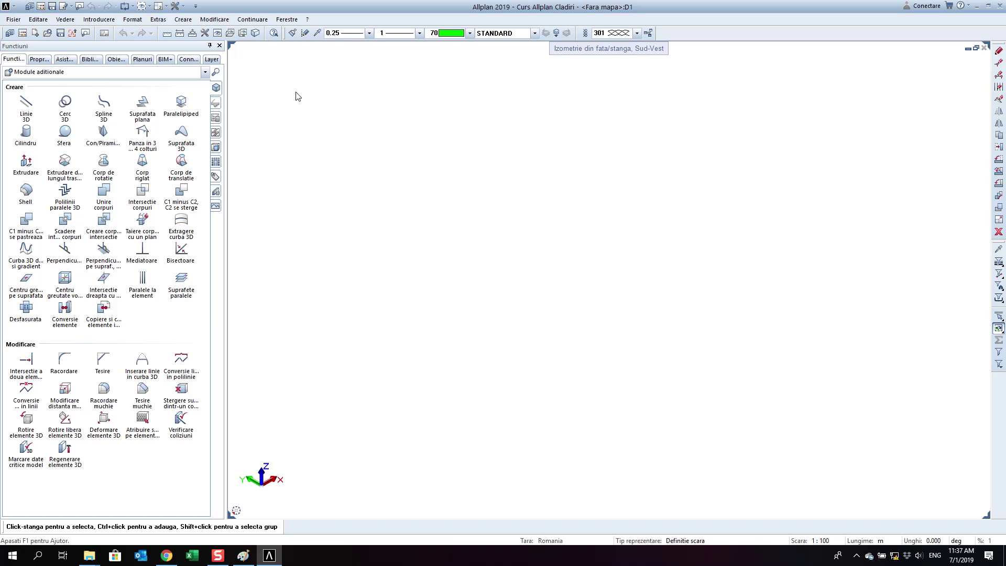
{"action": "left_click", "coordinate": [173, 76]}
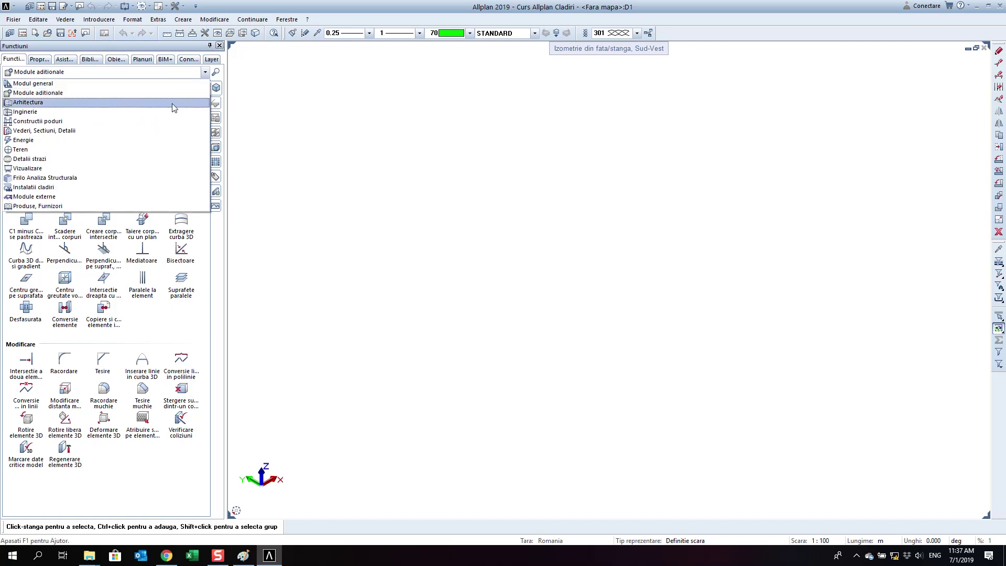
{"action": "left_click", "coordinate": [177, 90]}
{"action": "left_click", "coordinate": [215, 100]}
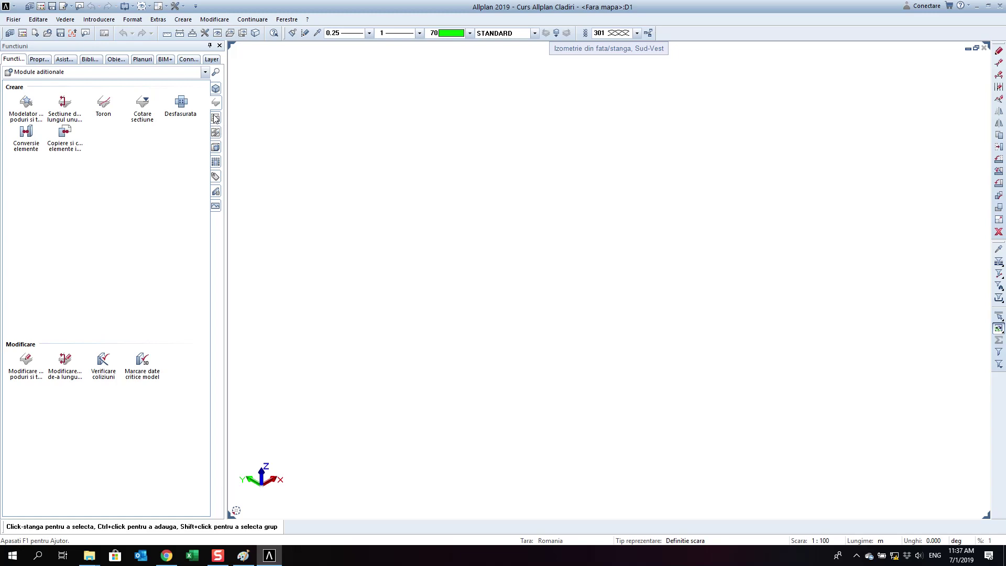
{"action": "left_click", "coordinate": [215, 147]}
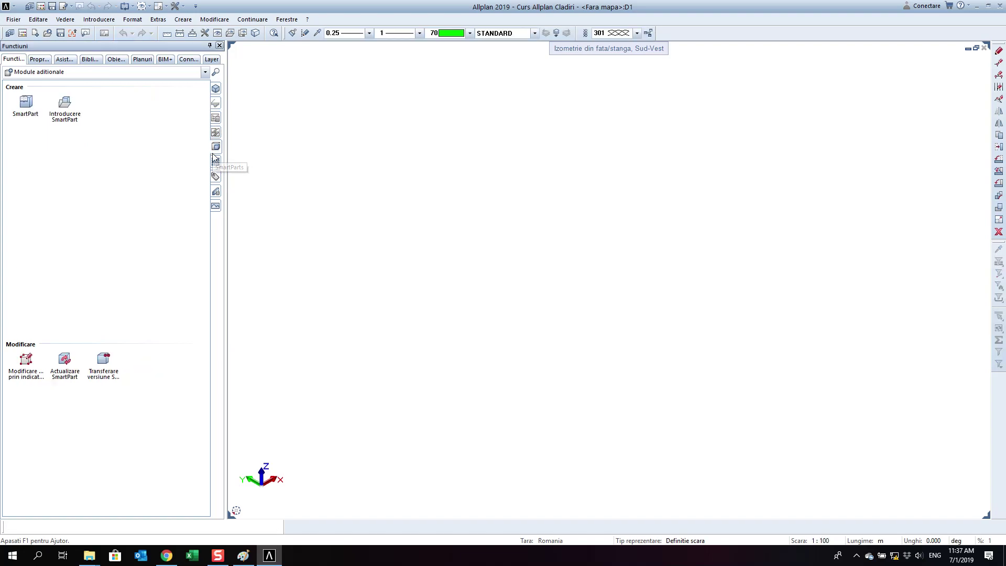
{"action": "left_click", "coordinate": [182, 74]}
- Switch to Arhitectura and browse its wall, roof and basic element tool groups
{"action": "left_click", "coordinate": [124, 102]}
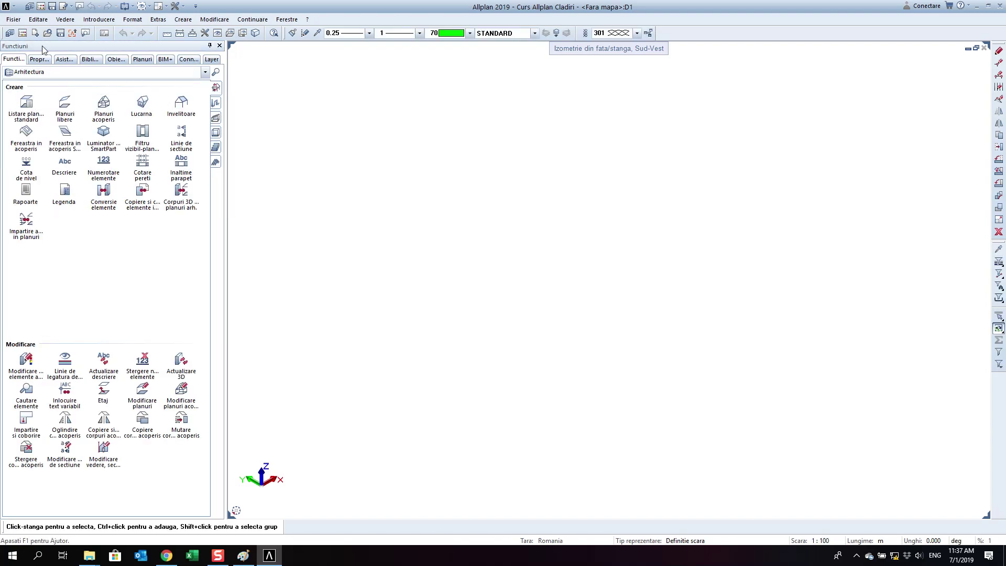
{"action": "left_click", "coordinate": [215, 88]}
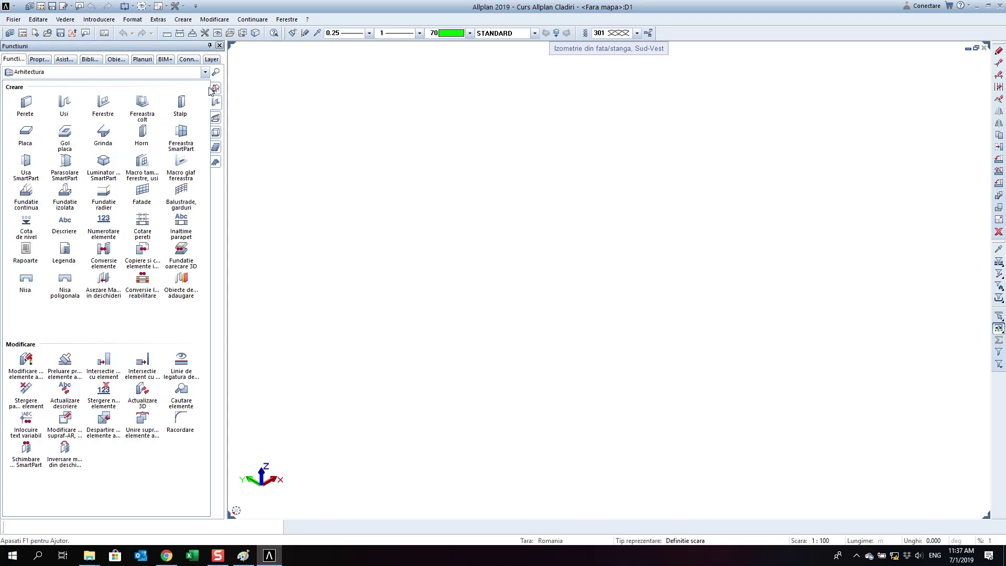
{"action": "left_click", "coordinate": [215, 87]}
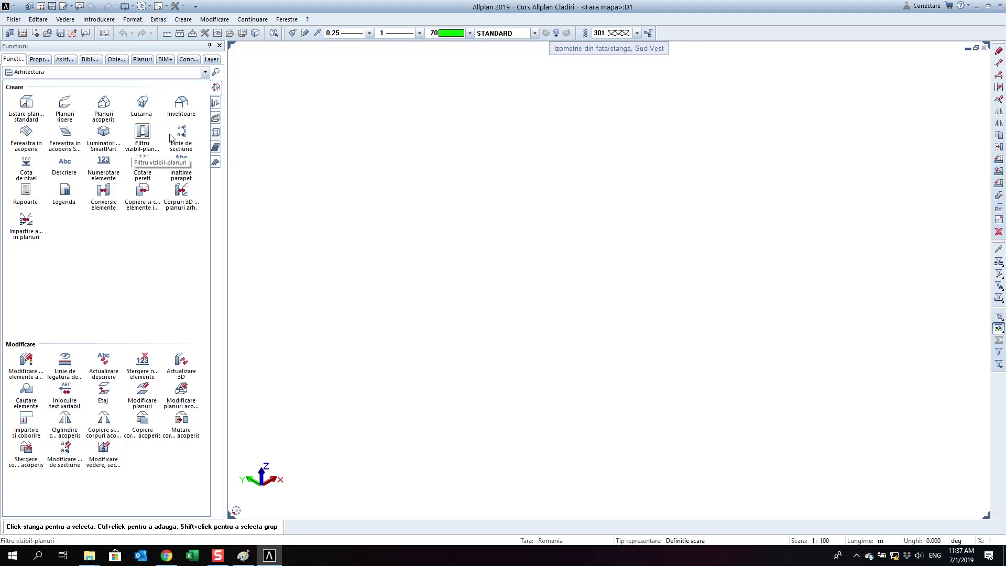
{"action": "left_click", "coordinate": [214, 104]}
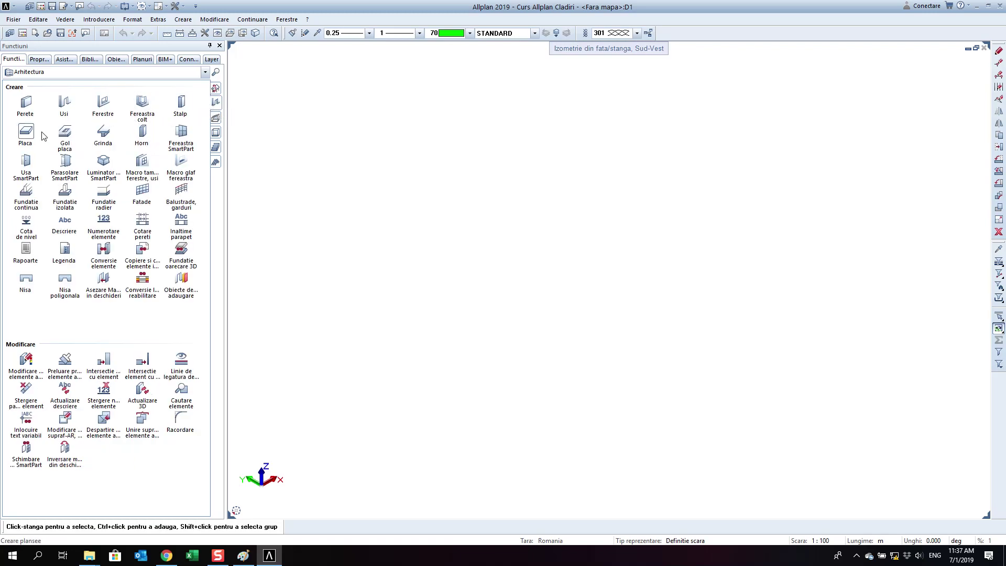
{"action": "left_click", "coordinate": [90, 78]}
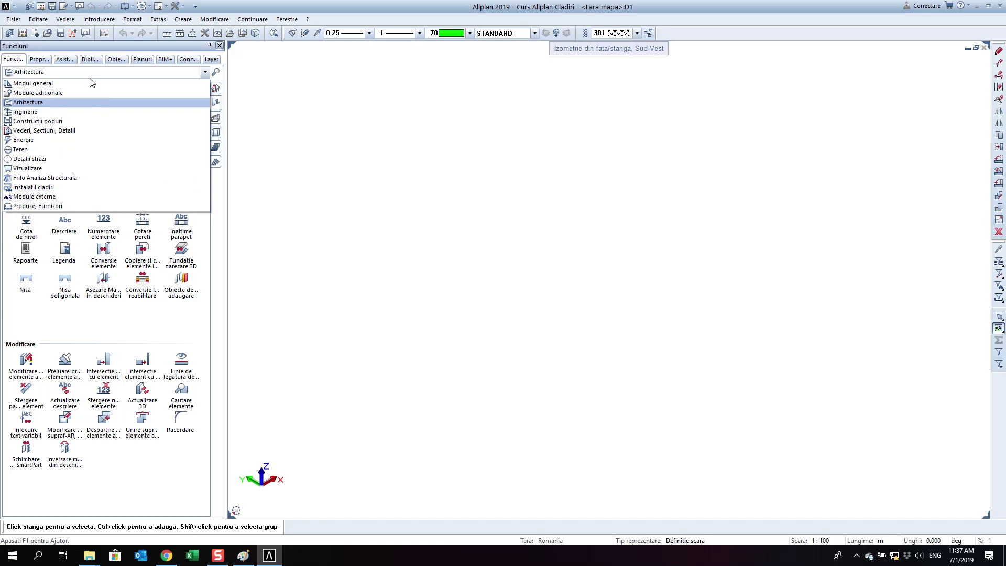
{"action": "left_click", "coordinate": [90, 78]}
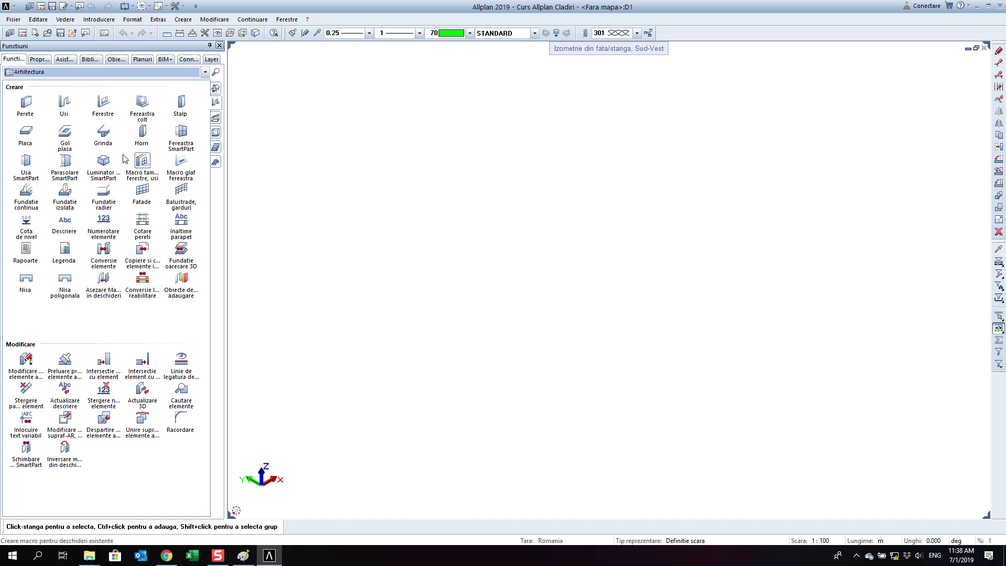
{"action": "left_click", "coordinate": [91, 76]}
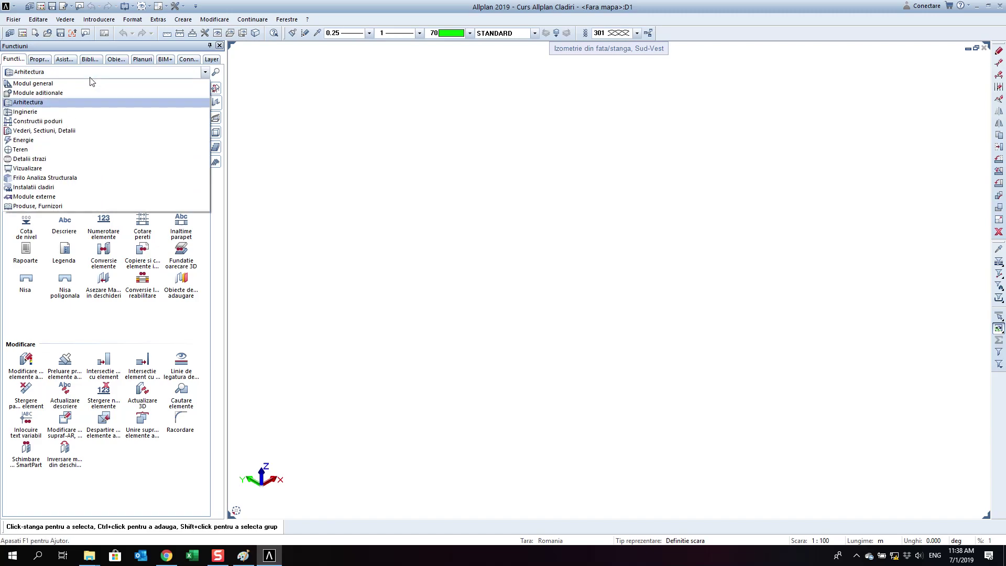
- View the Inginerie reinforcement tools, then select the Vederi, Sectiuni, Detalii module
{"action": "left_click", "coordinate": [93, 111]}
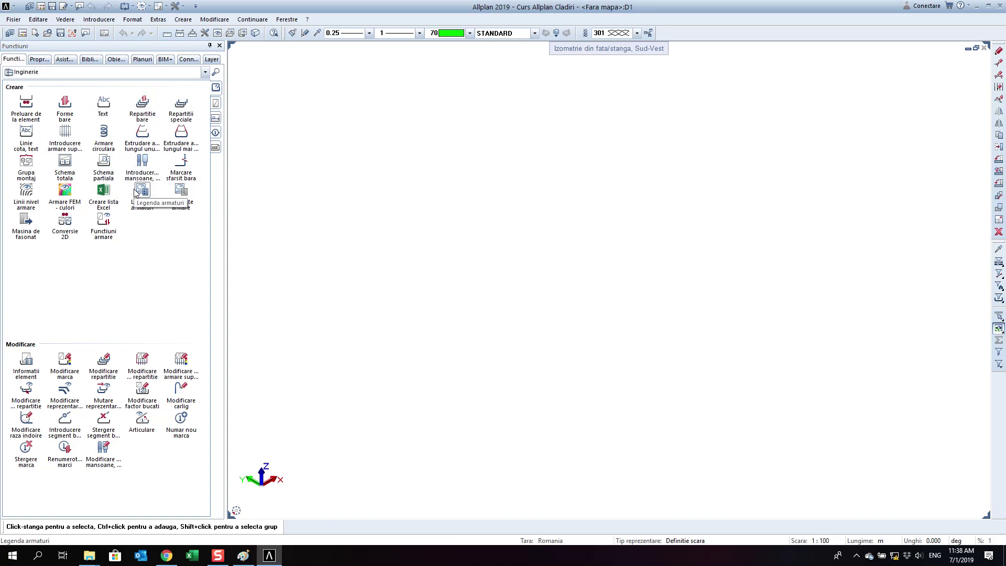
{"action": "left_click", "coordinate": [84, 73]}
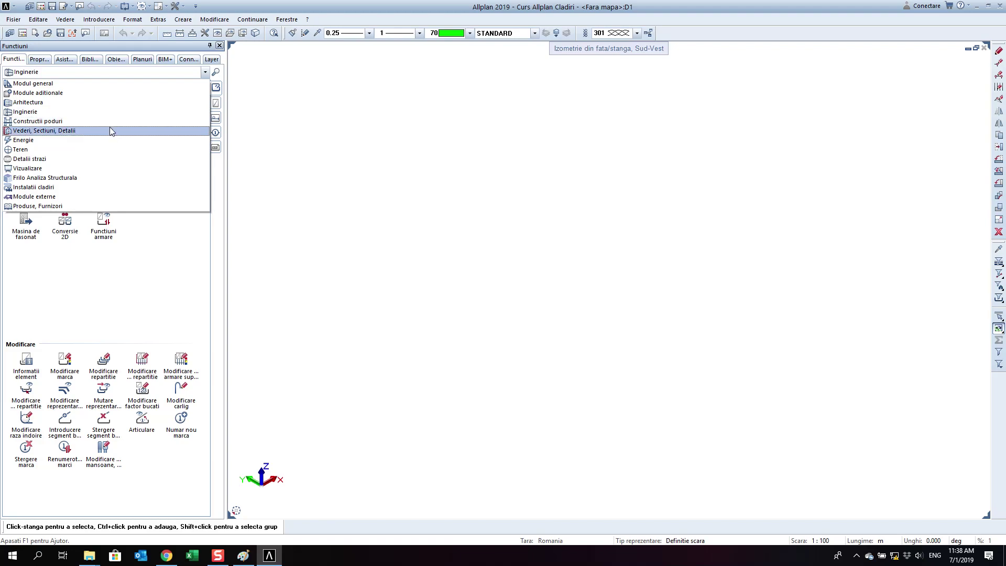
{"action": "left_click", "coordinate": [110, 131]}
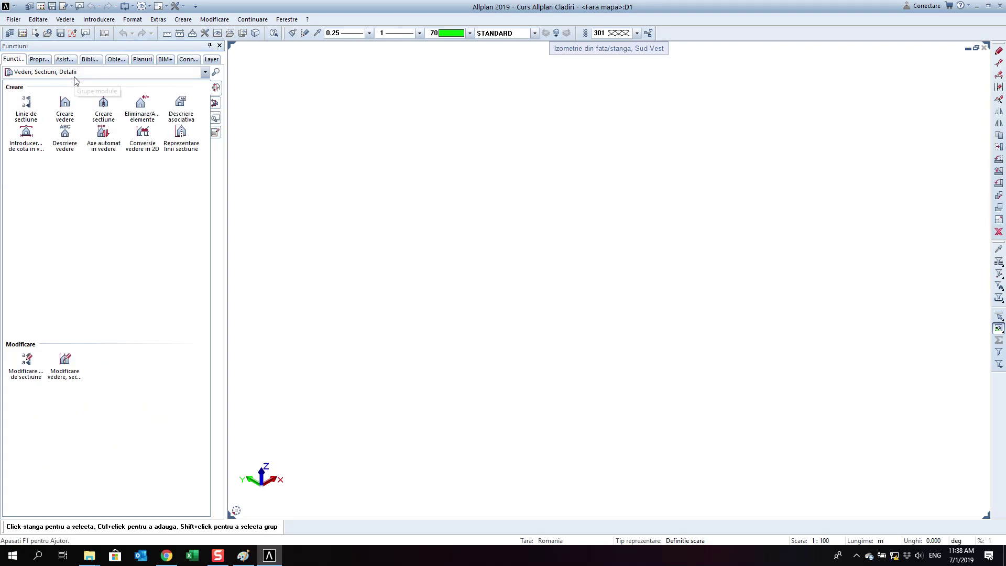
- Review the view creation tools, then switch the palette to the Energie module
{"action": "left_click", "coordinate": [215, 104]}
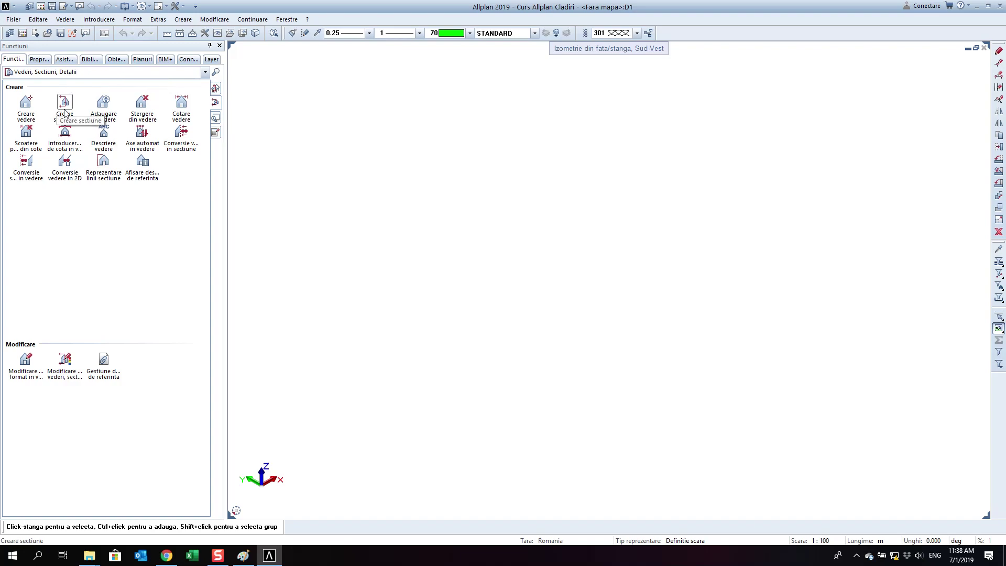
{"action": "left_click", "coordinate": [88, 76]}
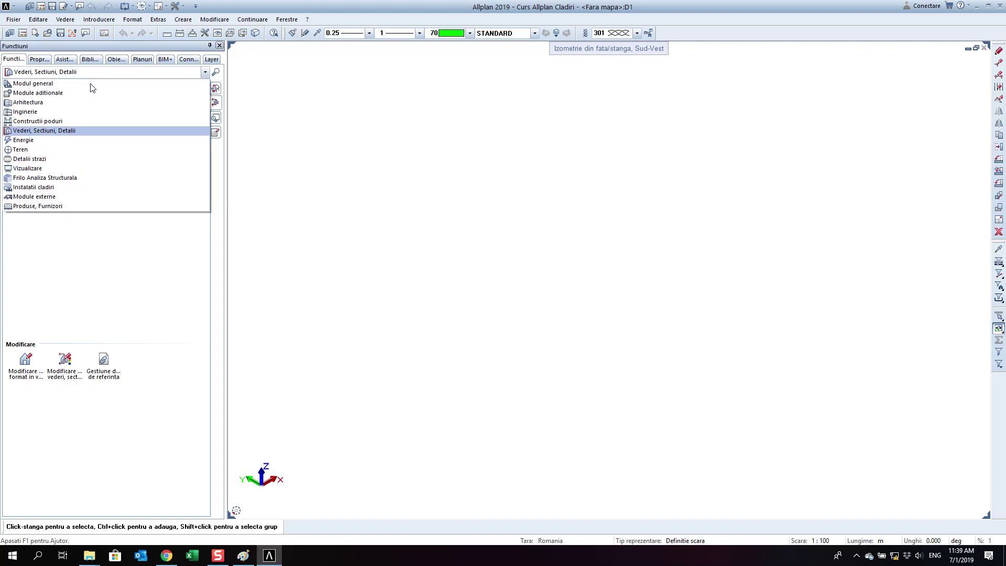
{"action": "left_click", "coordinate": [96, 142]}
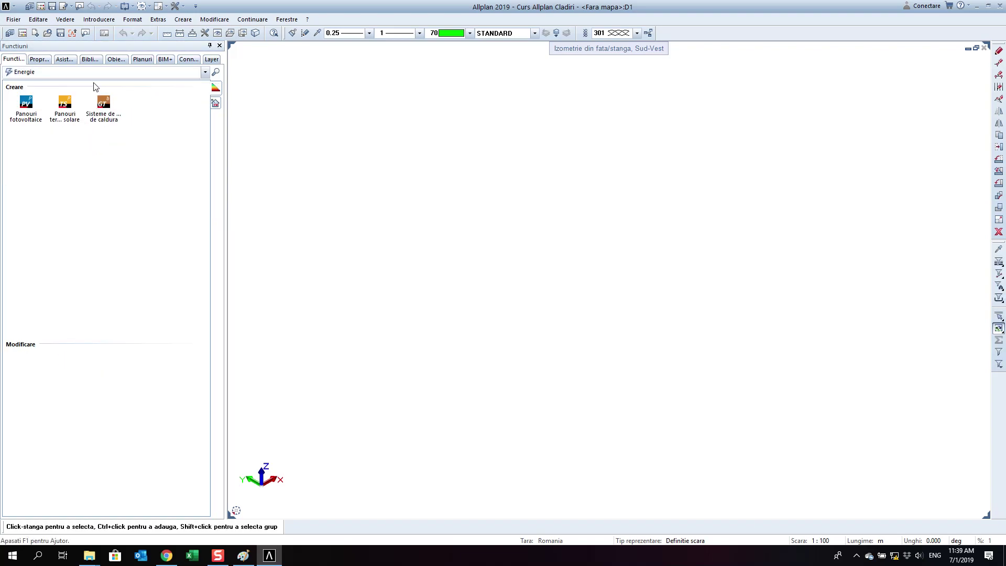
{"action": "left_click", "coordinate": [217, 105]}
{"action": "left_click", "coordinate": [177, 76]}
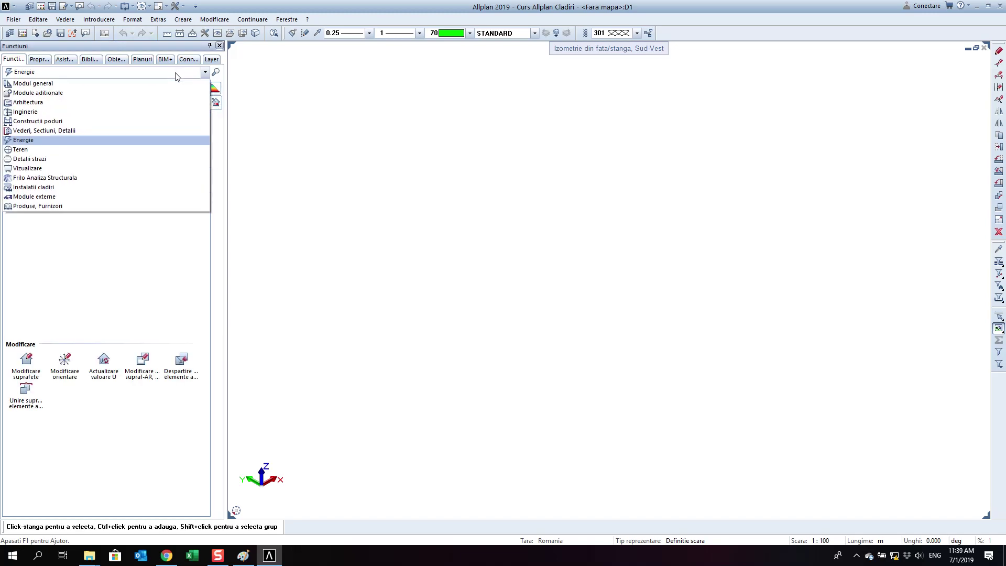
- Review the Teren module's terrain tools, then select the Instalatii cladiri module
{"action": "left_click", "coordinate": [159, 150]}
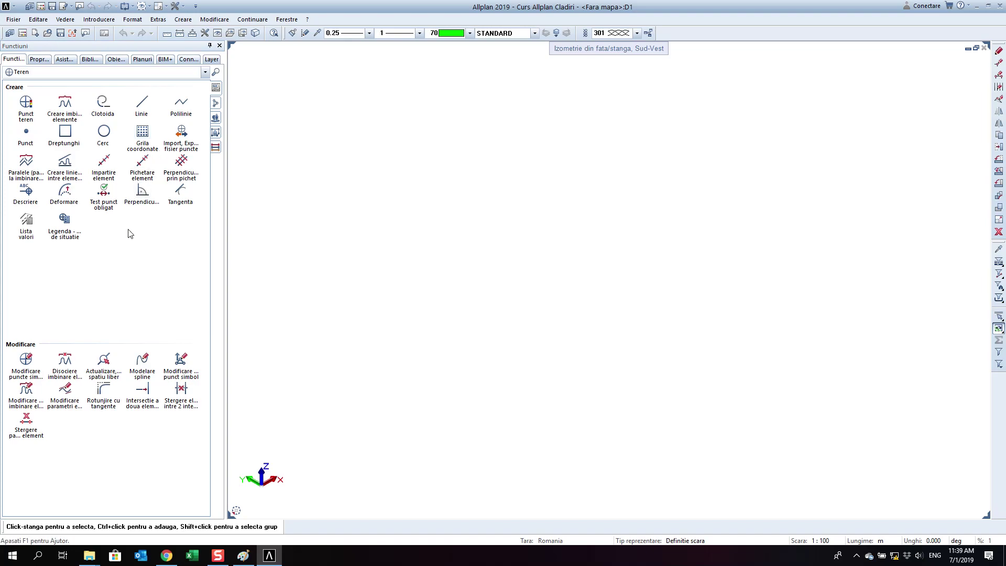
{"action": "left_click", "coordinate": [67, 72]}
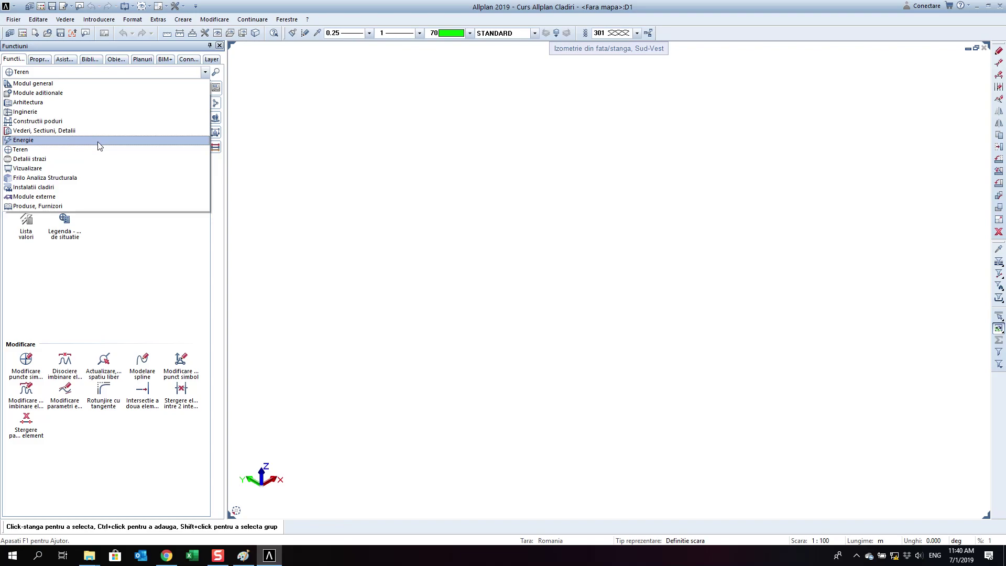
{"action": "left_click", "coordinate": [125, 187]}
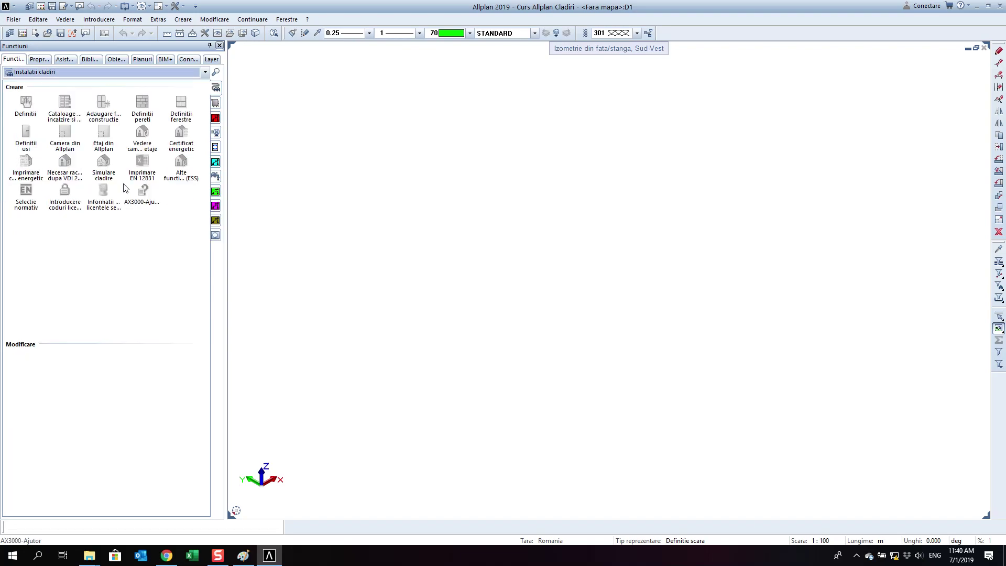
- Browse the Instalatii cladiri heating, duct and sanitary groups, then switch to Module externe
{"action": "left_click", "coordinate": [215, 102]}
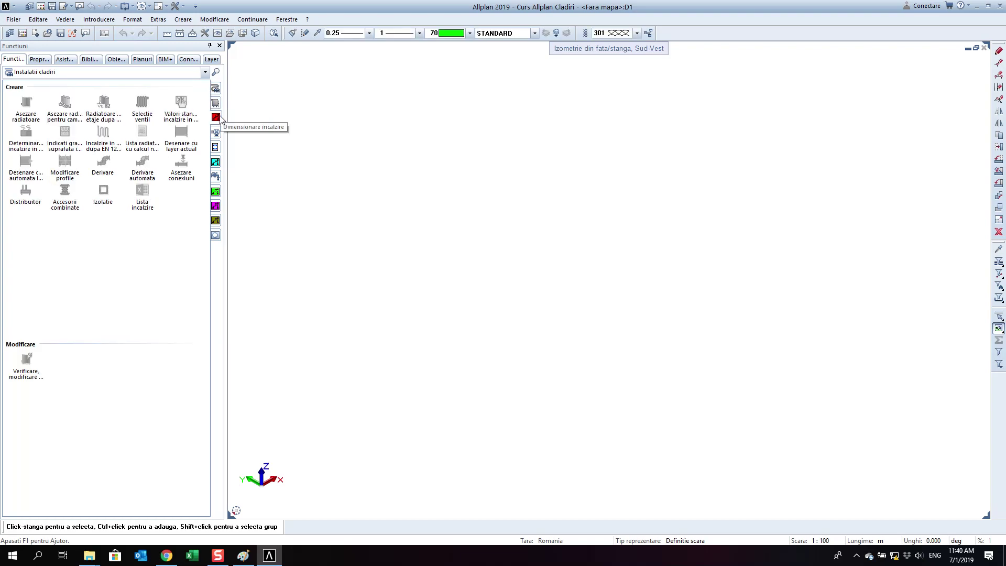
{"action": "left_click", "coordinate": [217, 119]}
{"action": "left_click", "coordinate": [217, 147]}
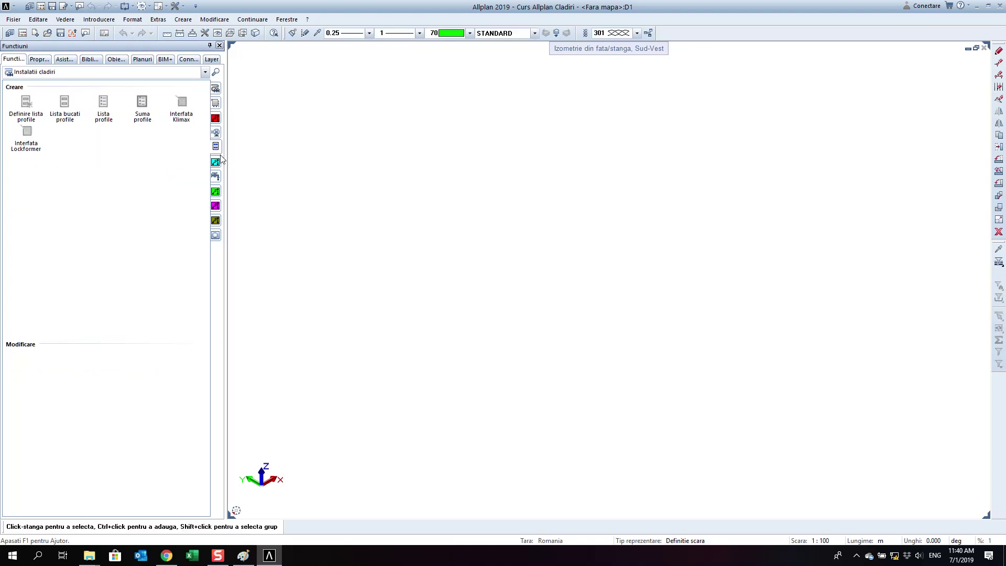
{"action": "left_click", "coordinate": [219, 164]}
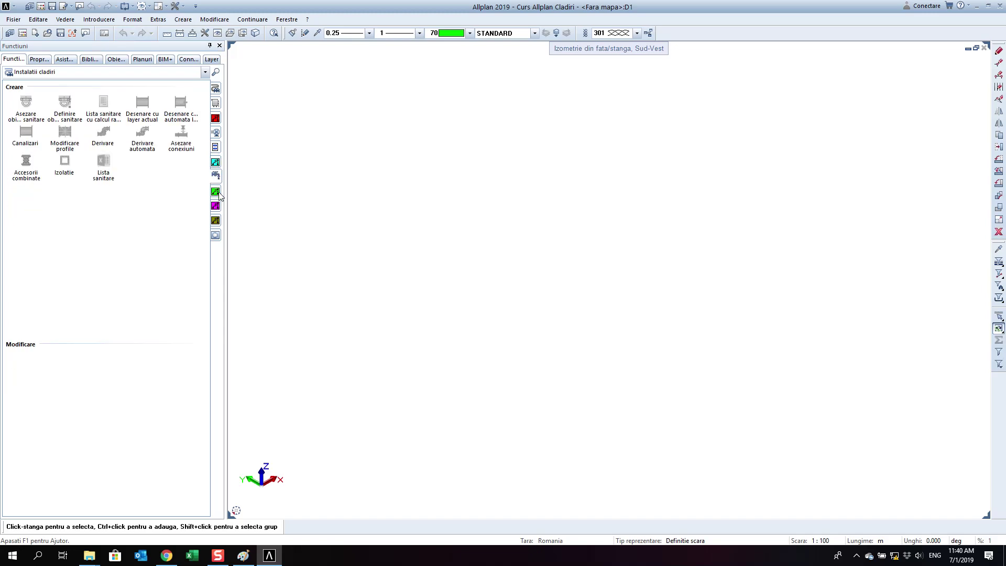
{"action": "left_click", "coordinate": [219, 193]}
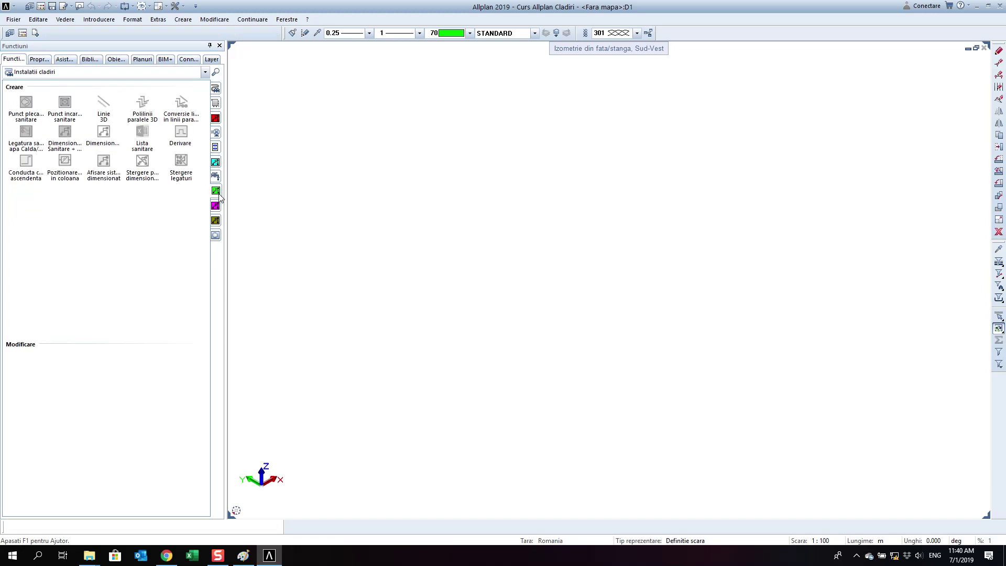
{"action": "left_click", "coordinate": [124, 73]}
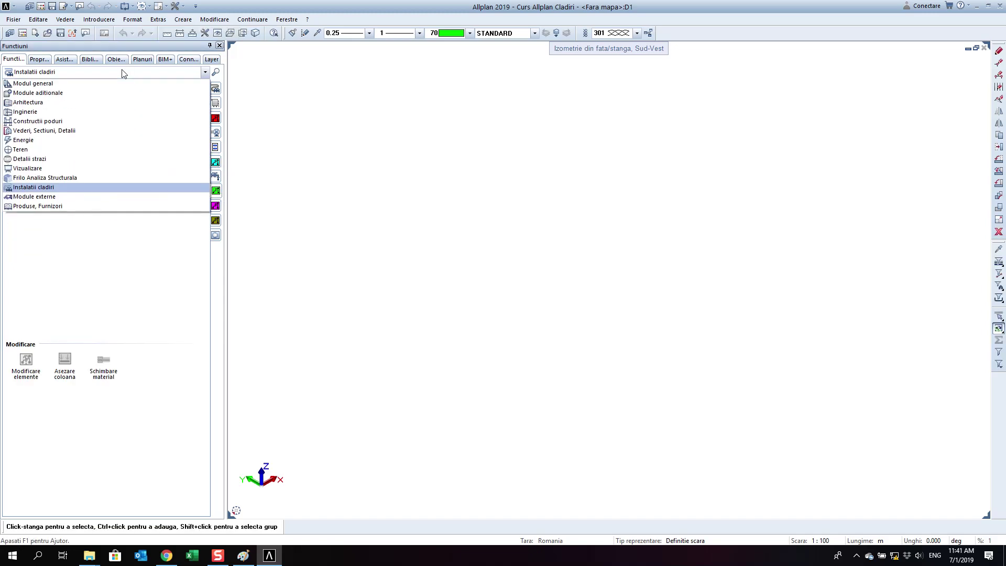
{"action": "left_click", "coordinate": [81, 197]}
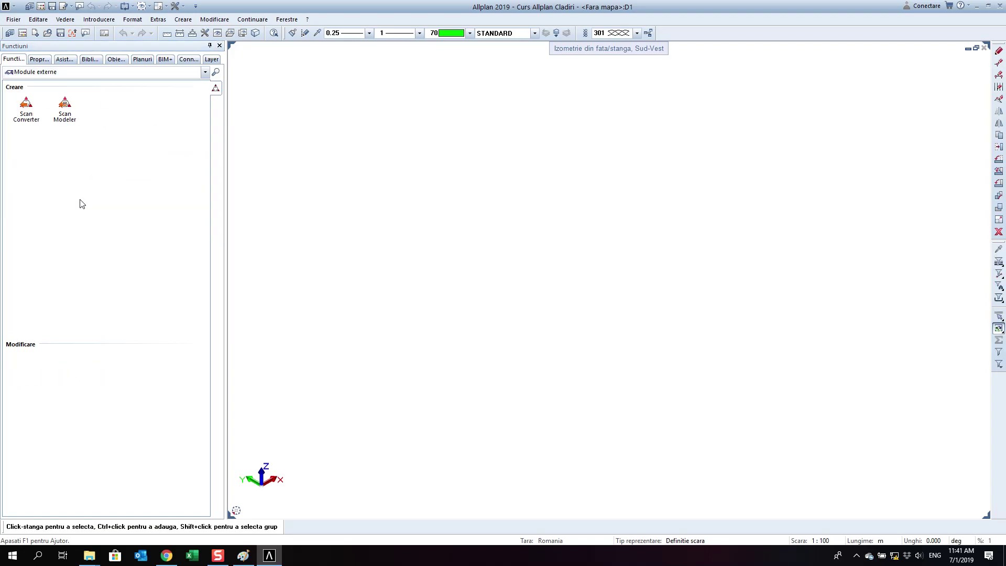
- Browse the module list several times while keeping Module externe selected in the Functions palette
{"action": "left_click", "coordinate": [90, 73]}
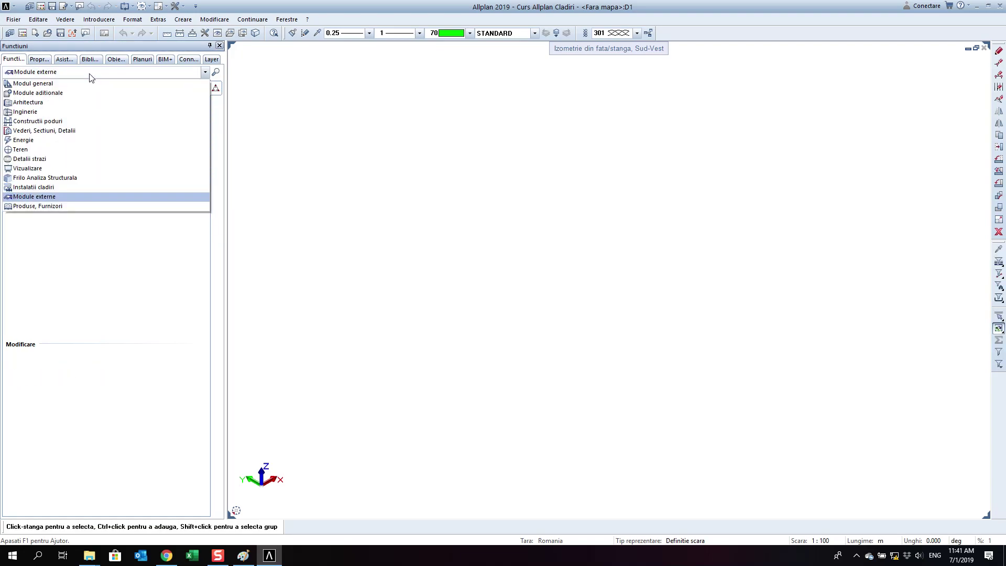
{"action": "left_click", "coordinate": [90, 73]}
{"action": "left_click", "coordinate": [91, 73]}
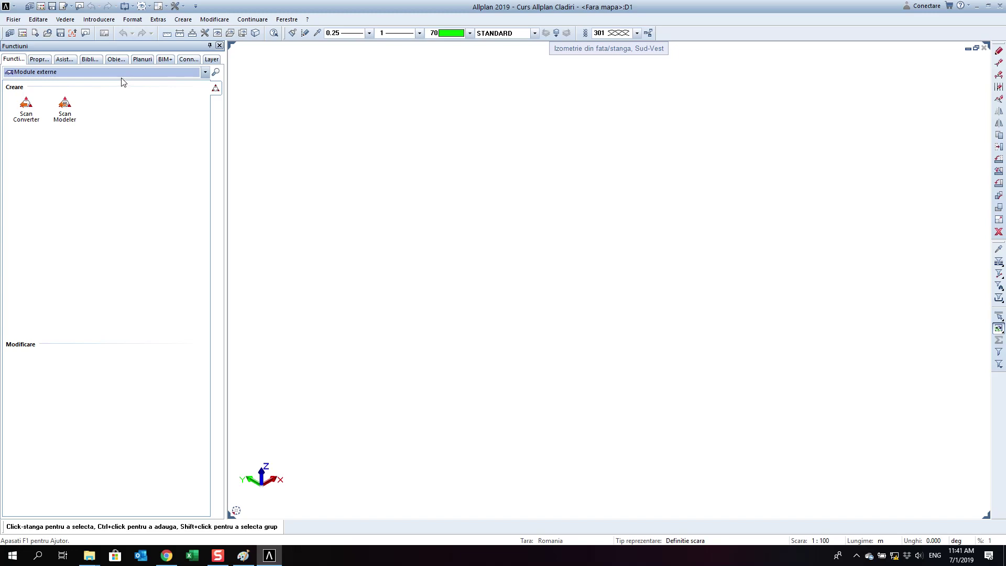
{"action": "left_click", "coordinate": [121, 77]}
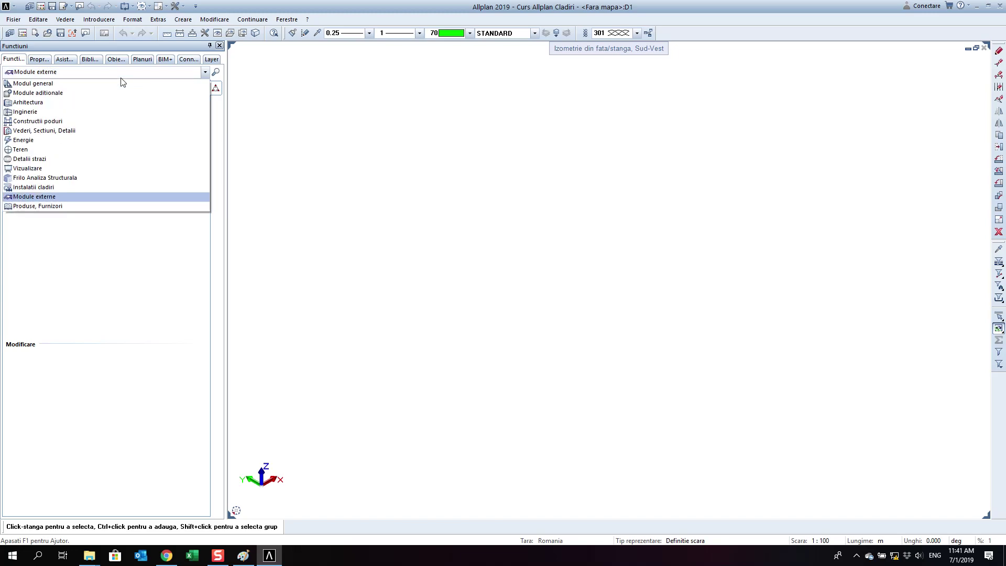
{"action": "left_click", "coordinate": [121, 78]}
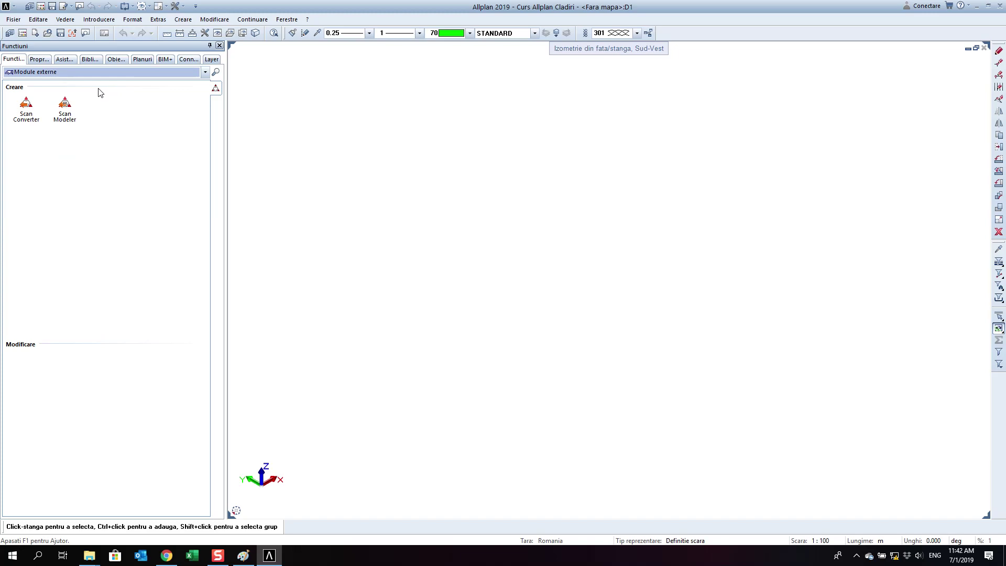
{"action": "left_click", "coordinate": [101, 72]}
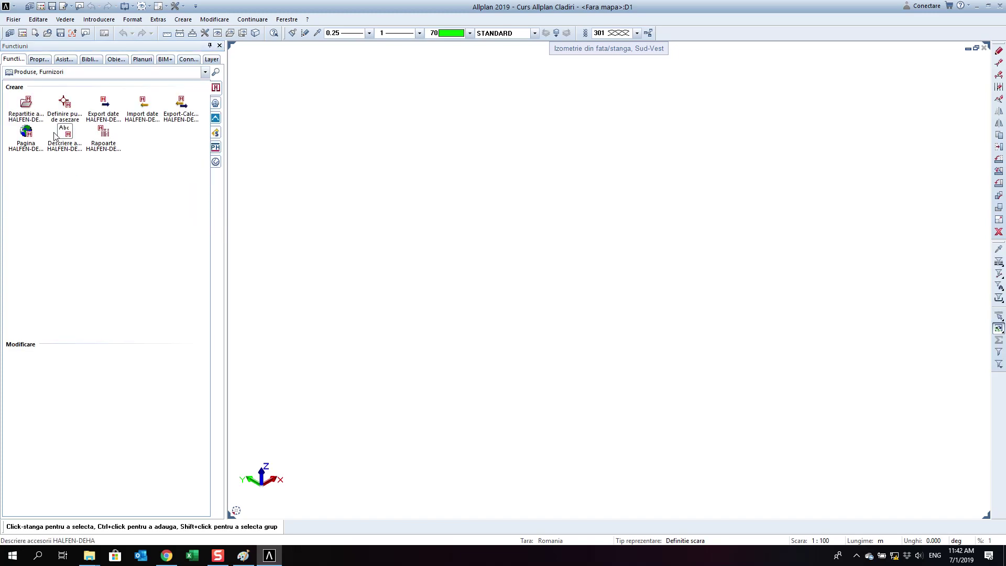
- Show the Astron product functions, switch the Functions palette to Modul general, and open Options
{"action": "left_click", "coordinate": [215, 116]}
{"action": "left_click", "coordinate": [142, 72]}
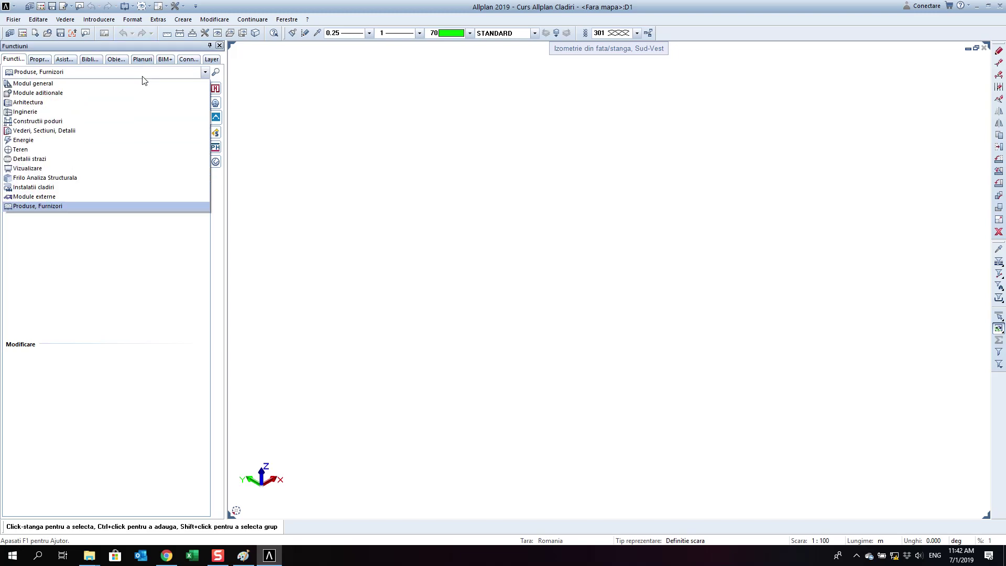
{"action": "left_click", "coordinate": [143, 83]}
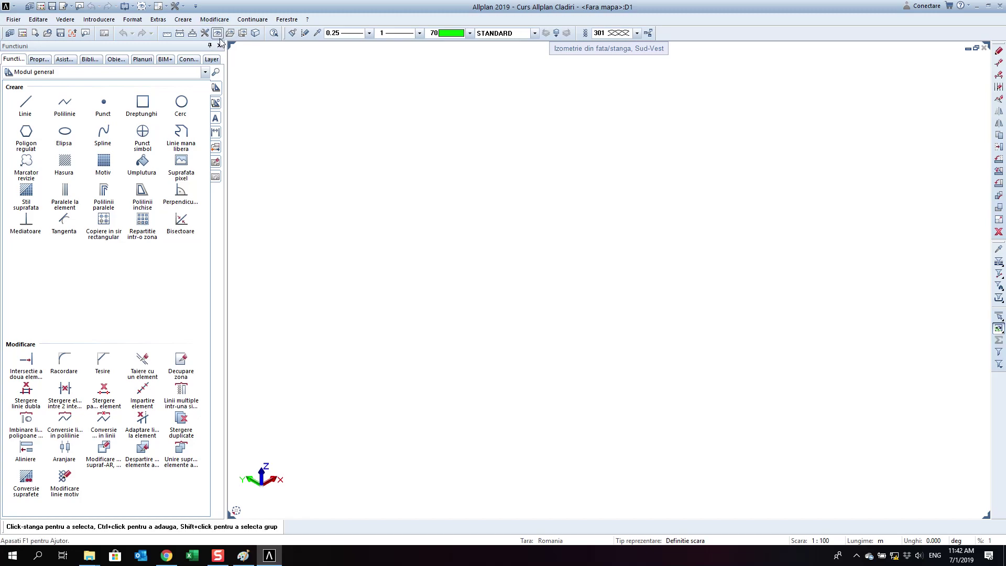
{"action": "left_click", "coordinate": [205, 32]}
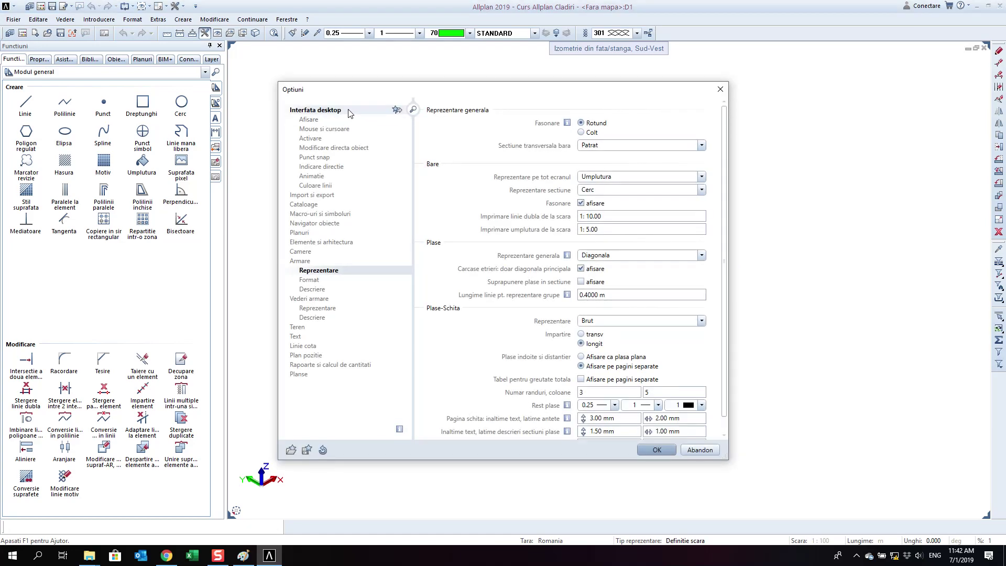
- Show the Interfata desktop settings and review the interface languages, keeping Romana
{"action": "left_click", "coordinate": [334, 113]}
{"action": "left_click", "coordinate": [655, 125]}
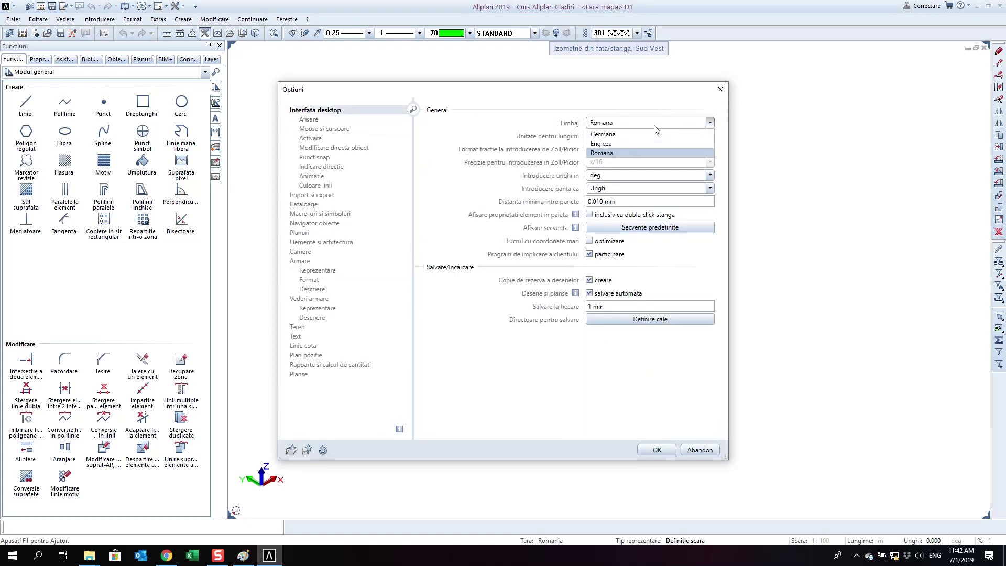
{"action": "left_click", "coordinate": [655, 126]}
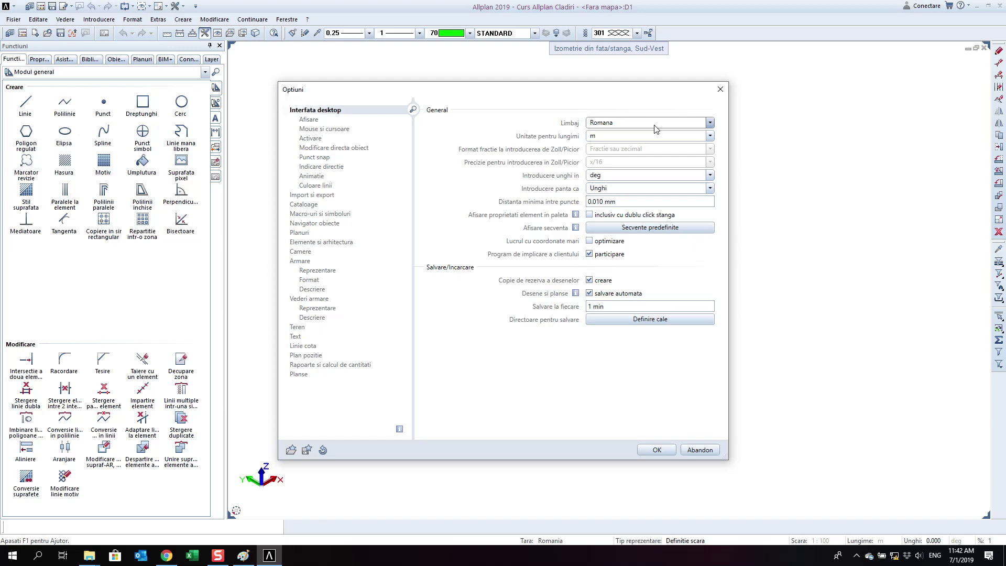
{"action": "left_click", "coordinate": [655, 126]}
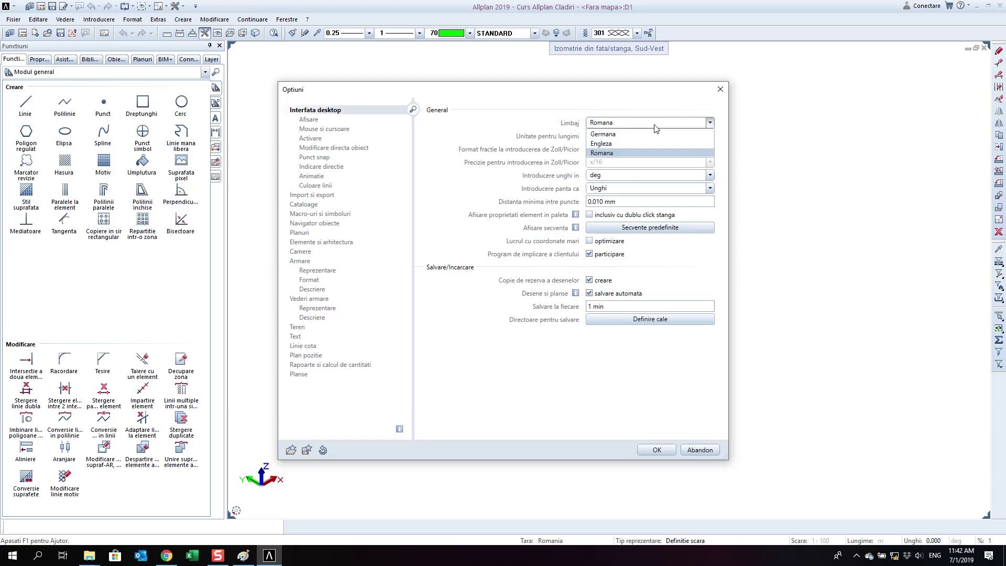
{"action": "left_click", "coordinate": [656, 128]}
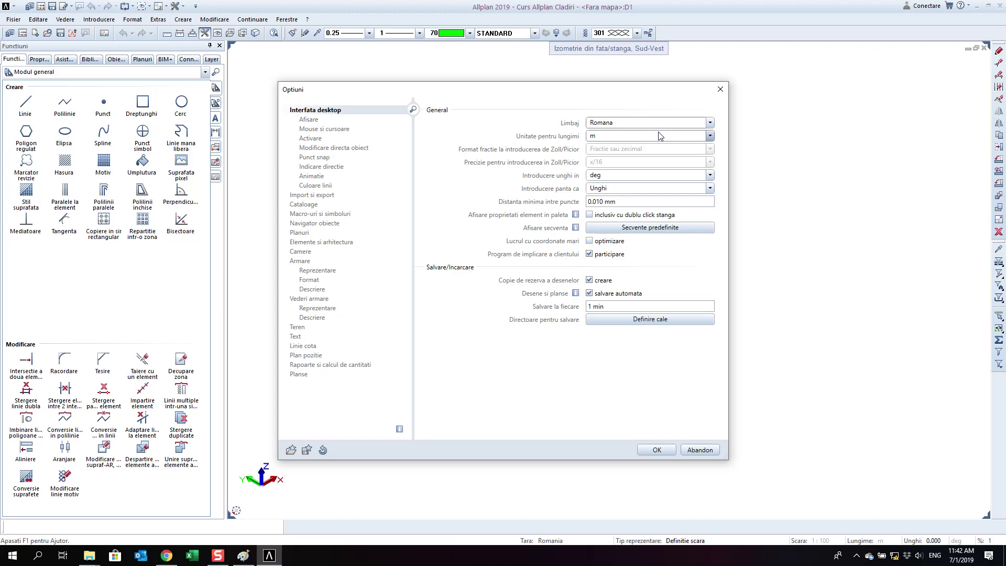
- Review the available length units, keeping metres (m) as the length unit
{"action": "left_click", "coordinate": [660, 136]}
{"action": "left_click", "coordinate": [660, 136]}
{"action": "left_click", "coordinate": [627, 140]}
{"action": "left_click", "coordinate": [627, 140]}
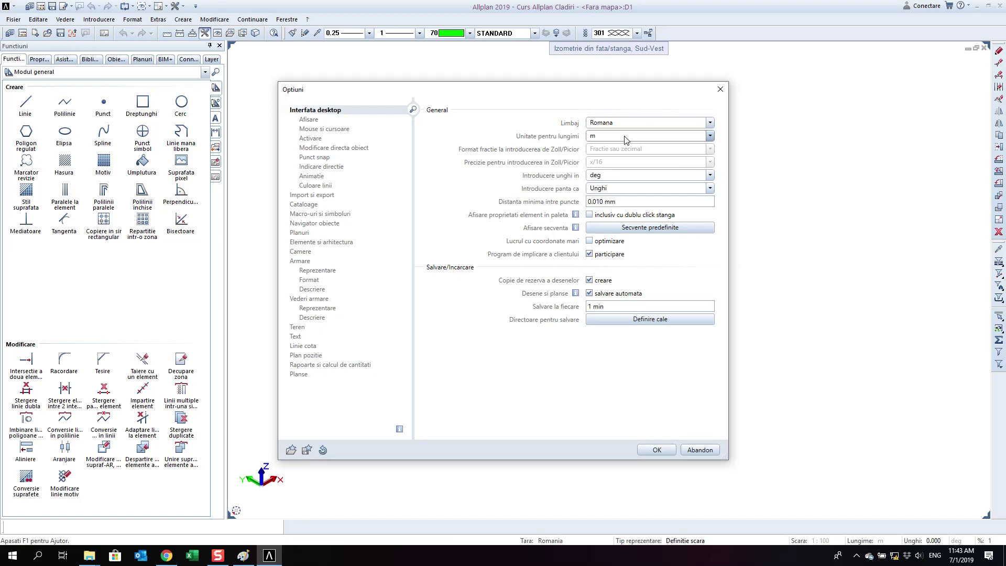
- Close the options, then start and cancel the line tool while checking the length-unit list
{"action": "left_click", "coordinate": [655, 450]}
{"action": "left_click", "coordinate": [25, 102]}
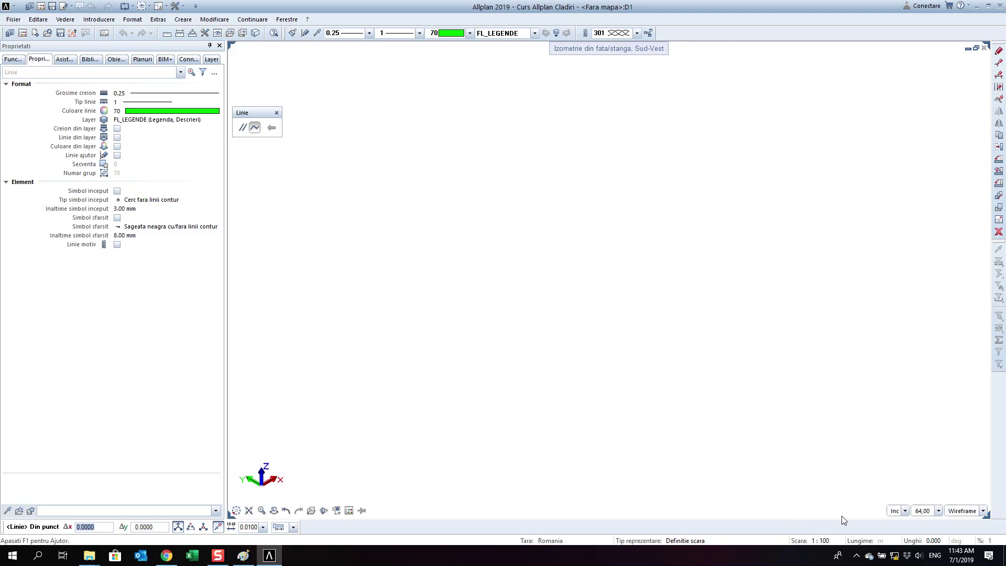
{"action": "key", "text": "Escape"}
{"action": "left_click", "coordinate": [882, 540]}
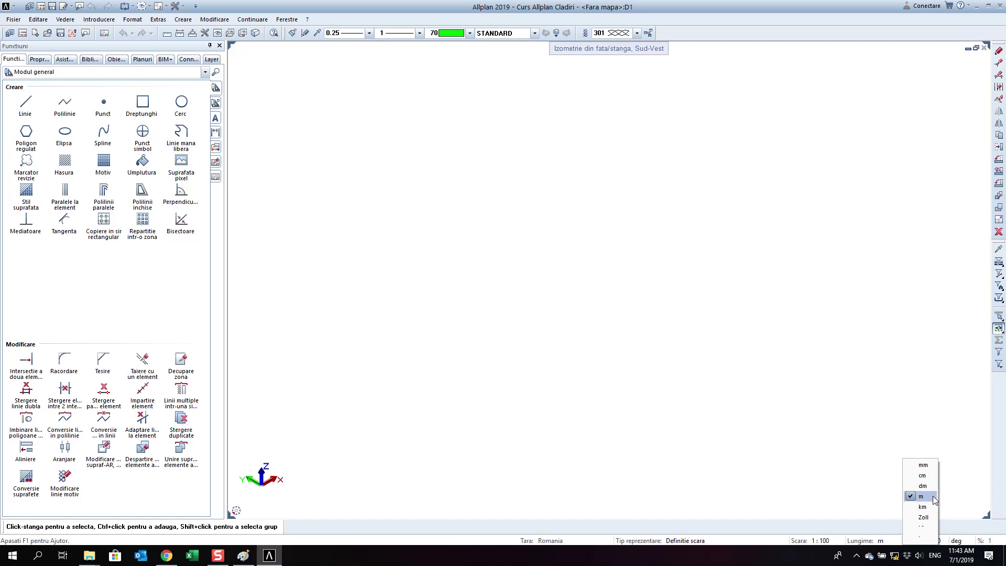
{"action": "left_click", "coordinate": [25, 101]}
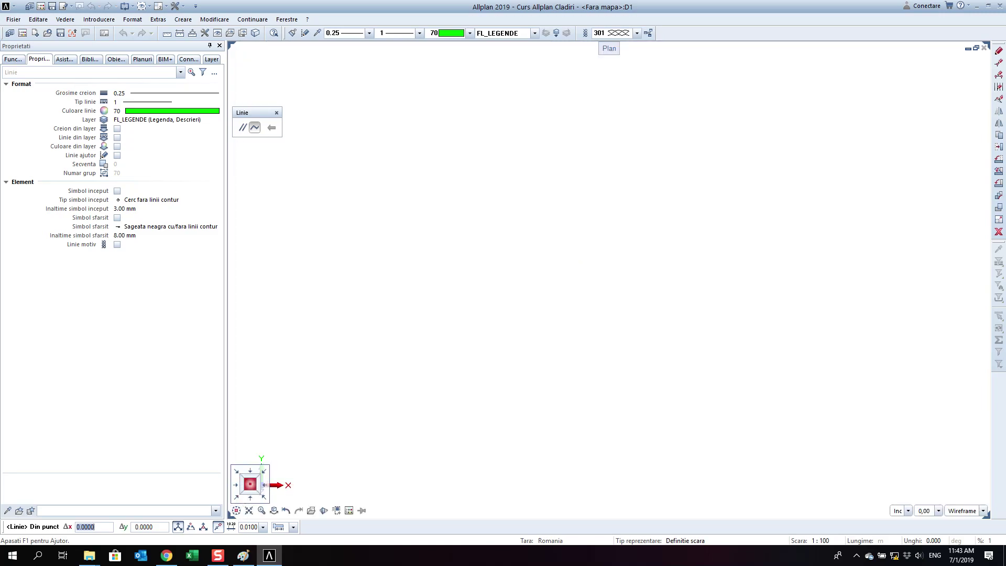
{"action": "key", "text": "Escape"}
- Draw a horizontal line in line colour 1 (black)
{"action": "left_click", "coordinate": [26, 101]}
{"action": "left_click", "coordinate": [499, 261]}
{"action": "left_click", "coordinate": [461, 32]}
{"action": "left_click", "coordinate": [469, 32]}
{"action": "left_click", "coordinate": [470, 55]}
{"action": "left_click", "coordinate": [470, 53]}
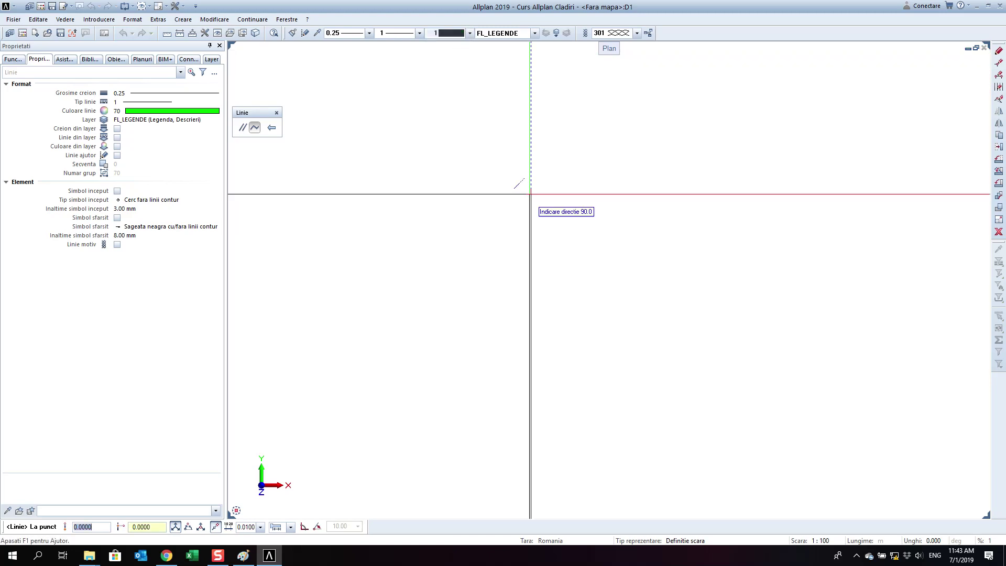
{"action": "middle_click_drag", "start_coordinate": [561, 360], "coordinate": [547, 359]}
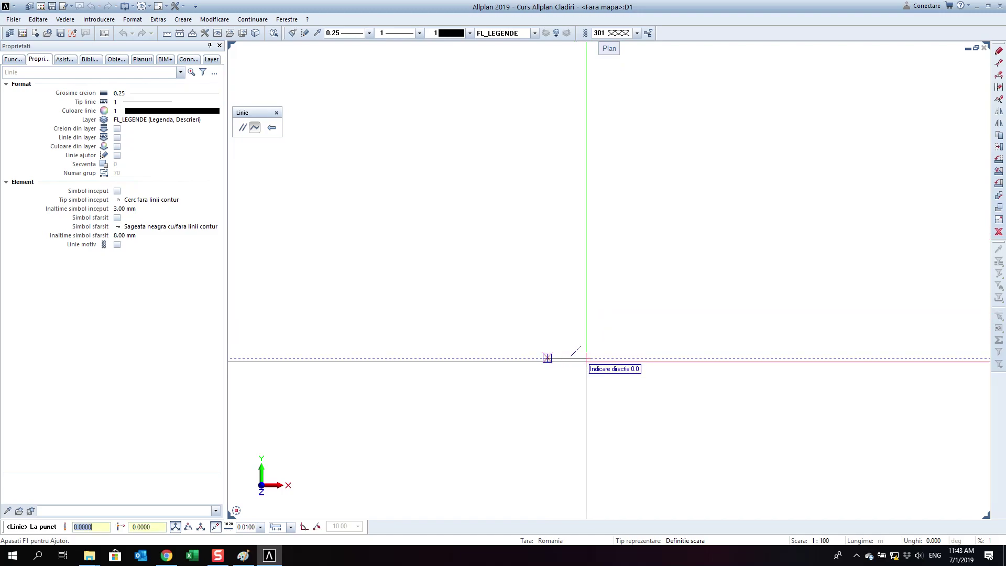
{"action": "left_click", "coordinate": [547, 358]}
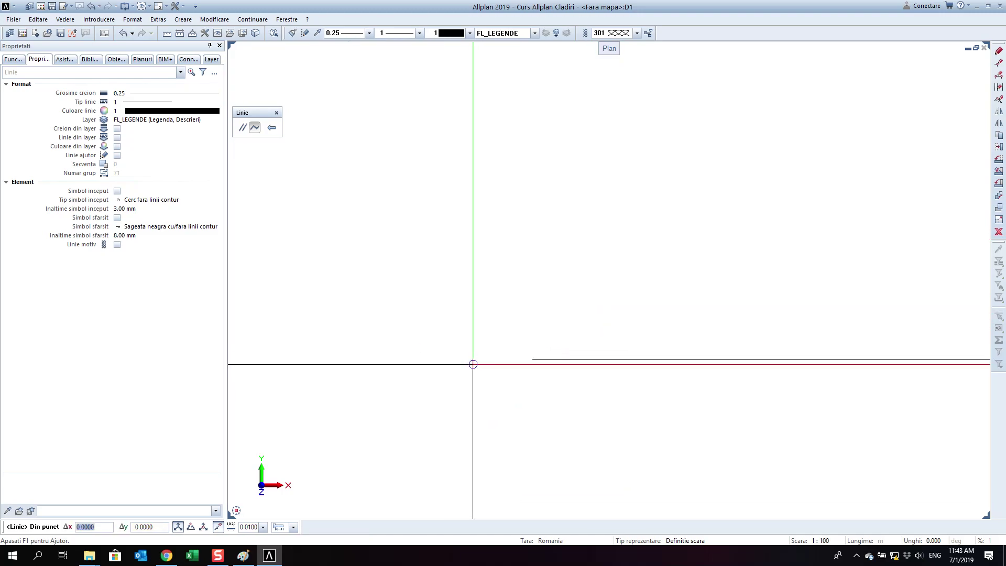
- Pan the view, end the line tool, and select the new line to inspect it
{"action": "middle_click_drag", "start_coordinate": [598, 418], "coordinate": [542, 318]}
{"action": "scroll", "coordinate": [542, 317], "scroll_direction": "down", "scroll_amount": 3}
{"action": "key", "text": "Escape"}
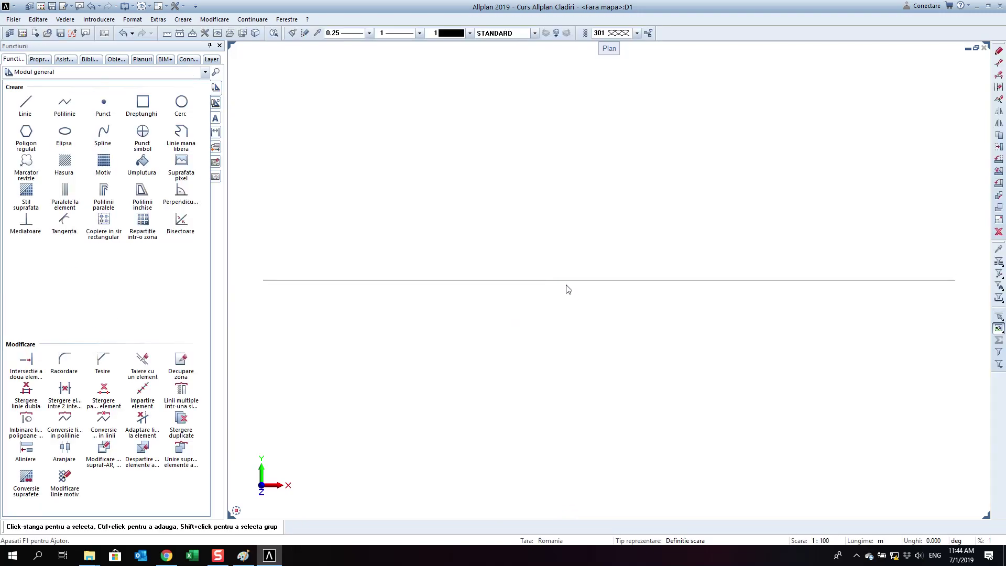
{"action": "left_click", "coordinate": [569, 280]}
{"action": "scroll", "coordinate": [583, 297], "scroll_direction": "down", "scroll_amount": 3}
{"action": "key", "text": "Escape"}
{"action": "scroll", "coordinate": [522, 299], "scroll_direction": "up", "scroll_amount": 1}
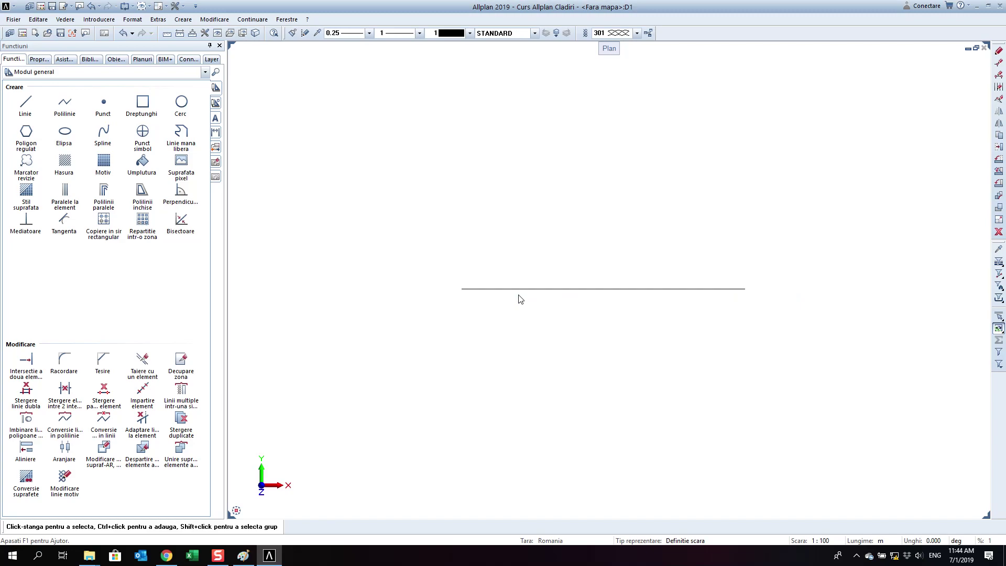
{"action": "left_click", "coordinate": [26, 105]}
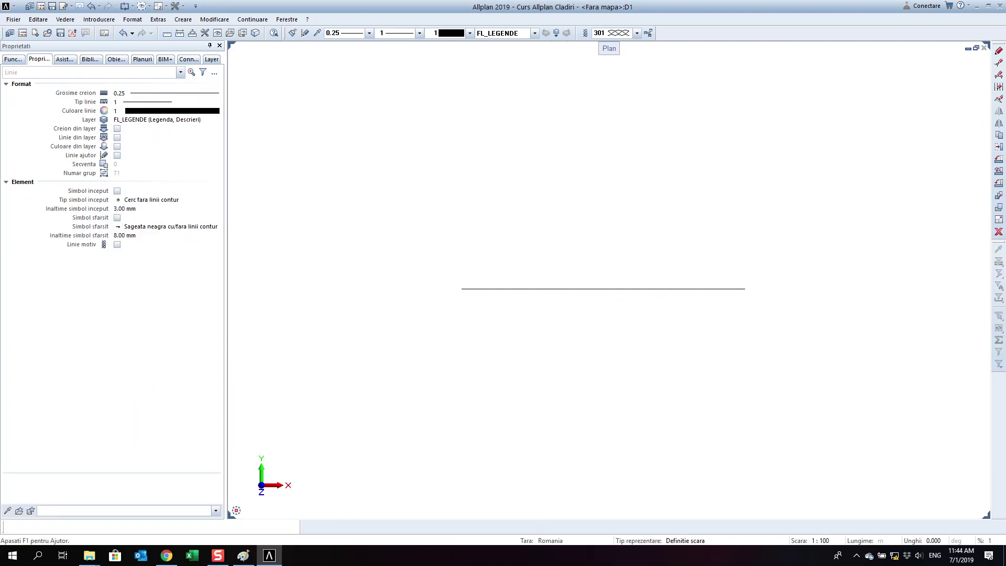
- Set length units to mm and draw a 1000 mm horizontal line below the first
{"action": "key", "text": "Escape"}
{"action": "left_click", "coordinate": [900, 541]}
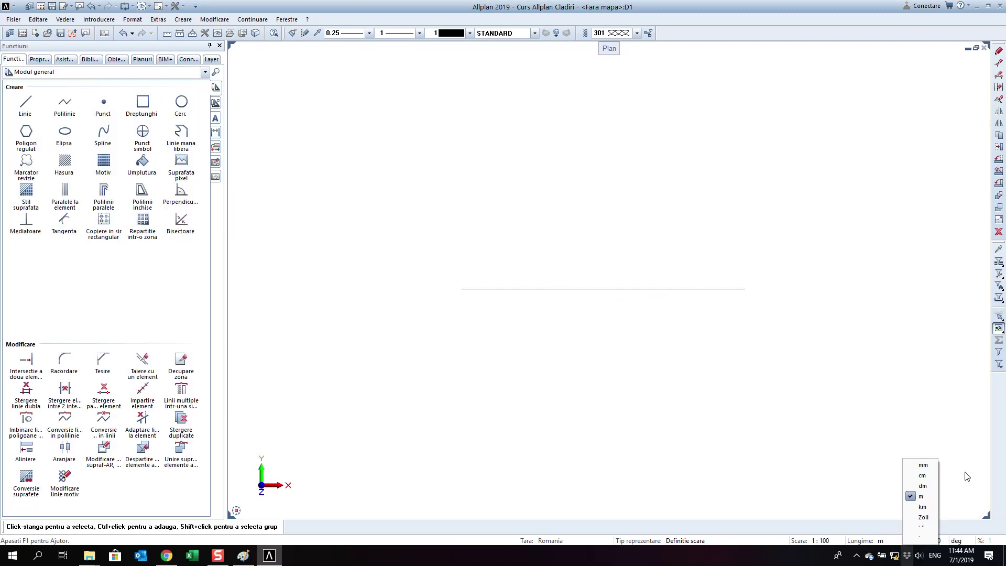
{"action": "left_click", "coordinate": [931, 465]}
{"action": "left_click", "coordinate": [26, 105]}
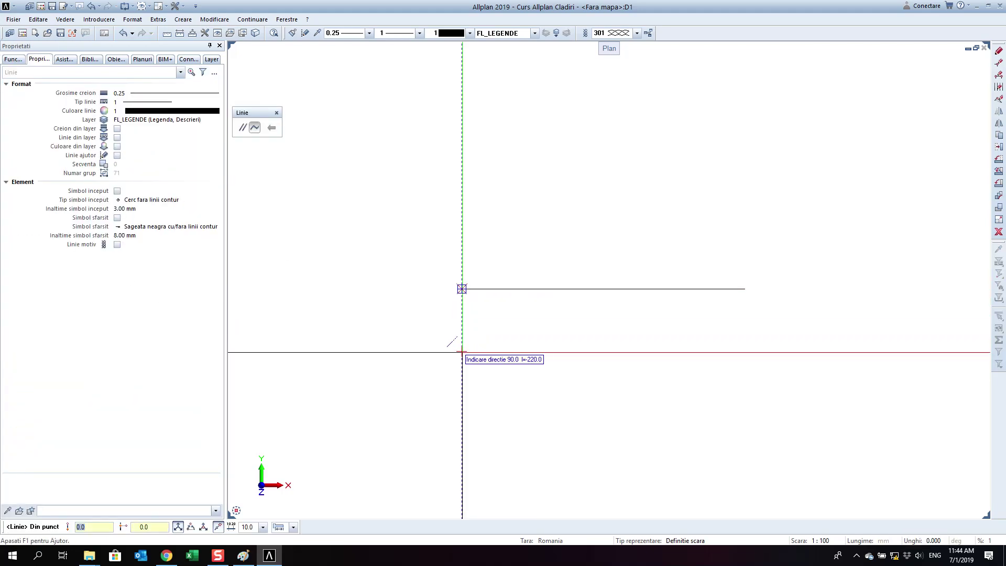
{"action": "left_click", "coordinate": [462, 351]}
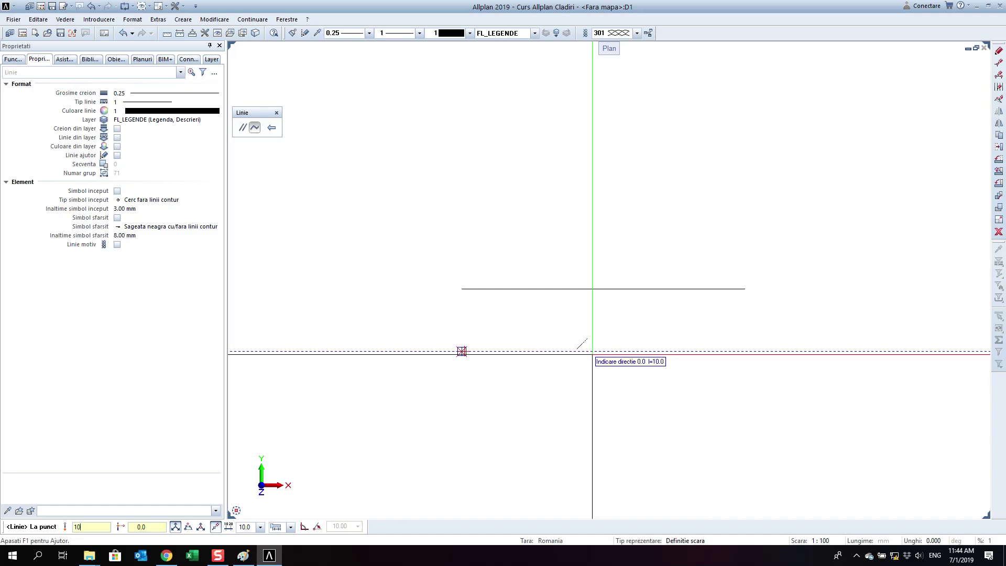
{"action": "type", "text": "1000"}
{"action": "key", "text": "Return"}
{"action": "key", "text": "Escape"}
{"action": "key", "text": "Escape"}
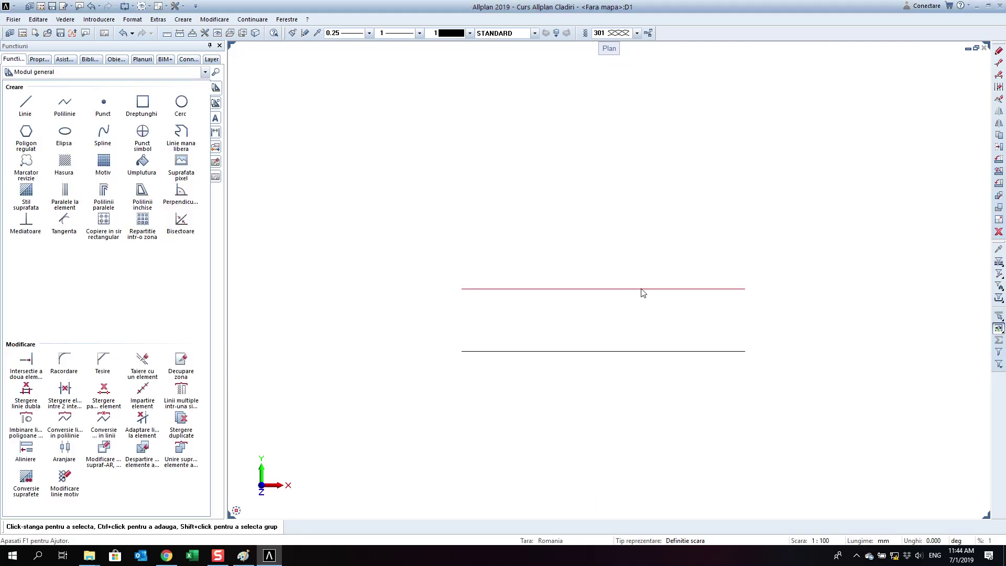
- Keep the 1:100 scale, switch length units to cm, and check the top line reads 100.00
{"action": "left_click", "coordinate": [641, 289]}
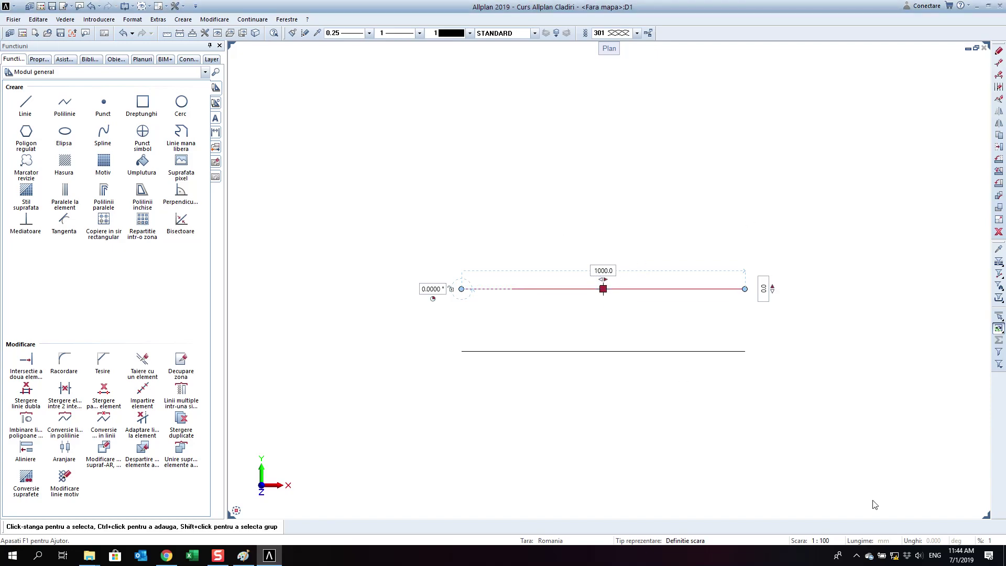
{"action": "key", "text": "Escape"}
{"action": "left_click", "coordinate": [814, 541]}
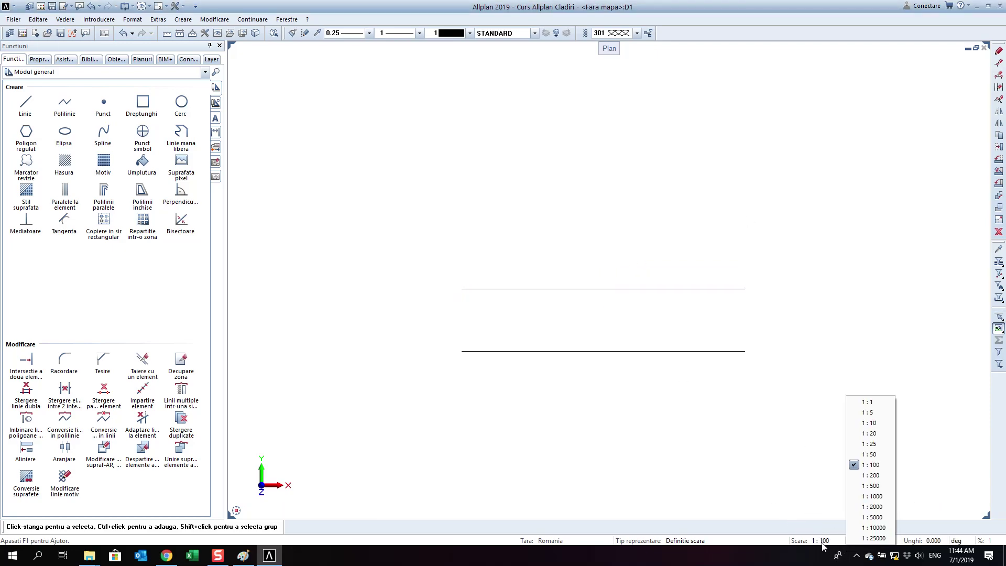
{"action": "left_click", "coordinate": [867, 476]}
{"action": "left_click", "coordinate": [895, 541]}
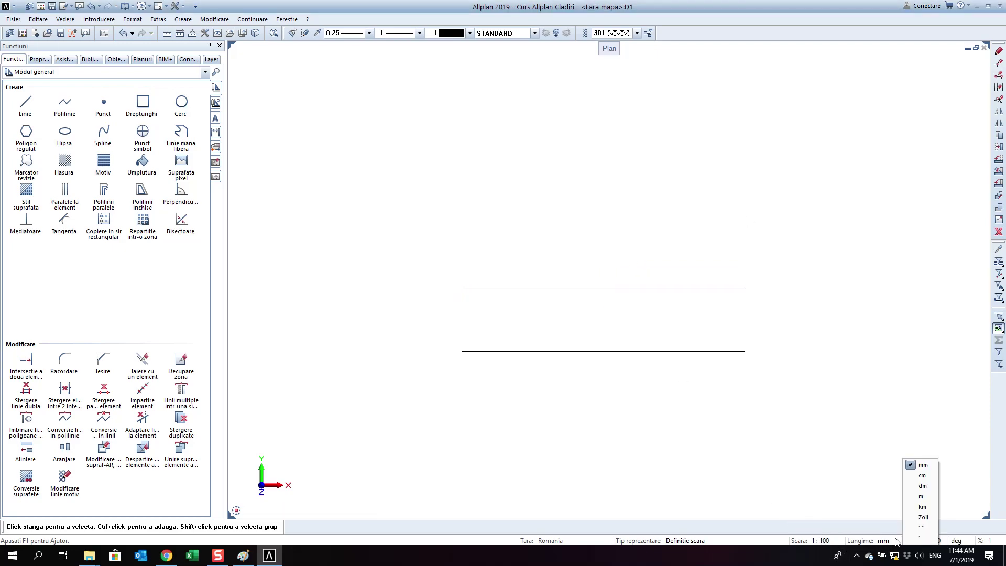
{"action": "left_click", "coordinate": [932, 476]}
{"action": "left_click", "coordinate": [685, 290]}
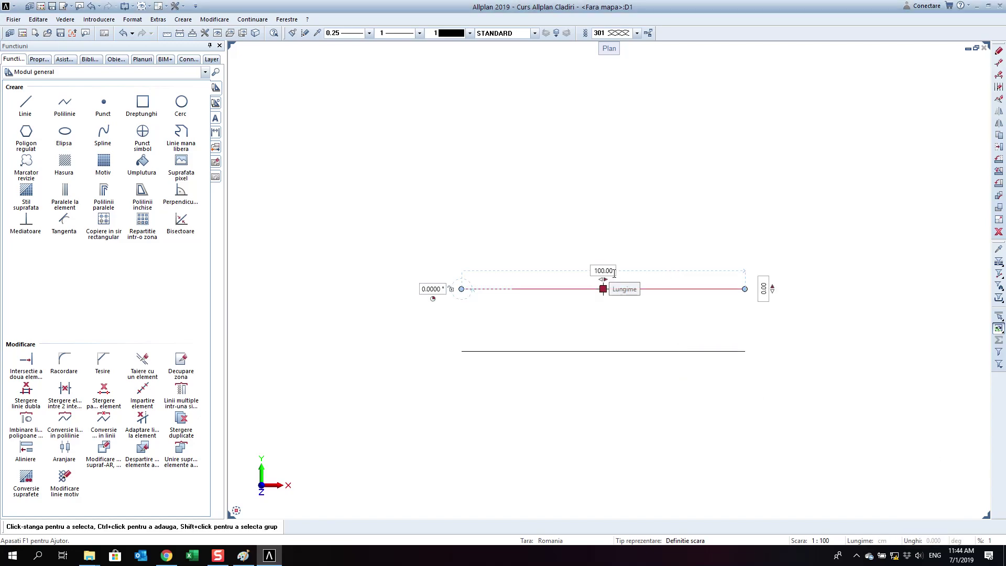
{"action": "key", "text": "Escape"}
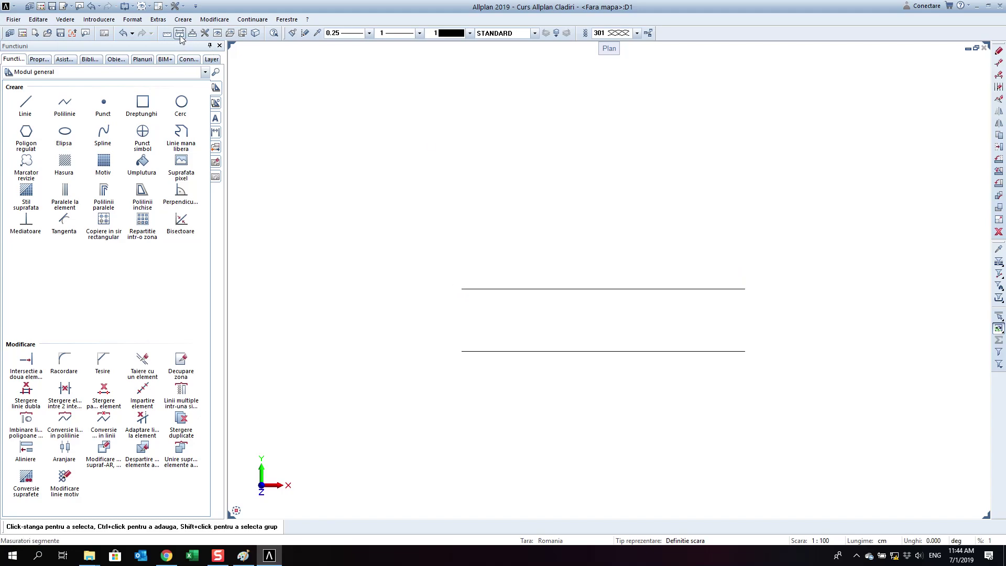
- Measure the top line end to end at 100.000 cm, keeping the 1:100 scale
{"action": "left_click", "coordinate": [180, 35]}
{"action": "left_click", "coordinate": [462, 289]}
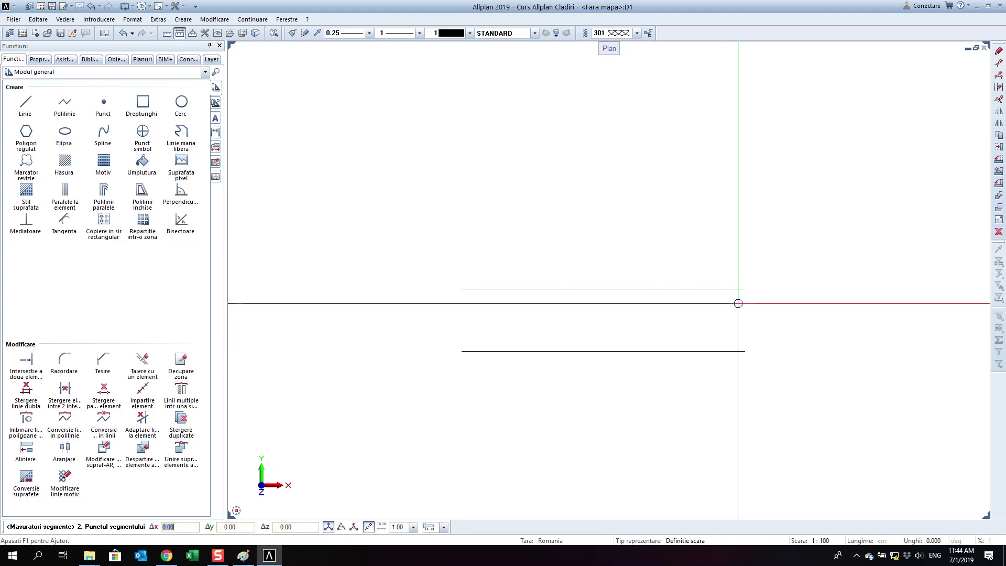
{"action": "left_click", "coordinate": [735, 281]}
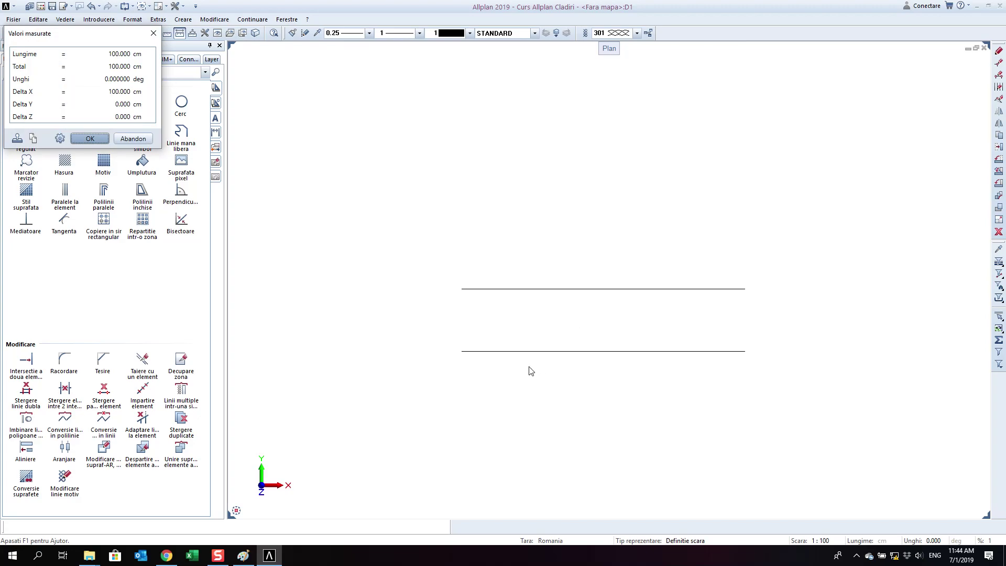
{"action": "key", "text": "Escape"}
{"action": "left_click", "coordinate": [826, 541]}
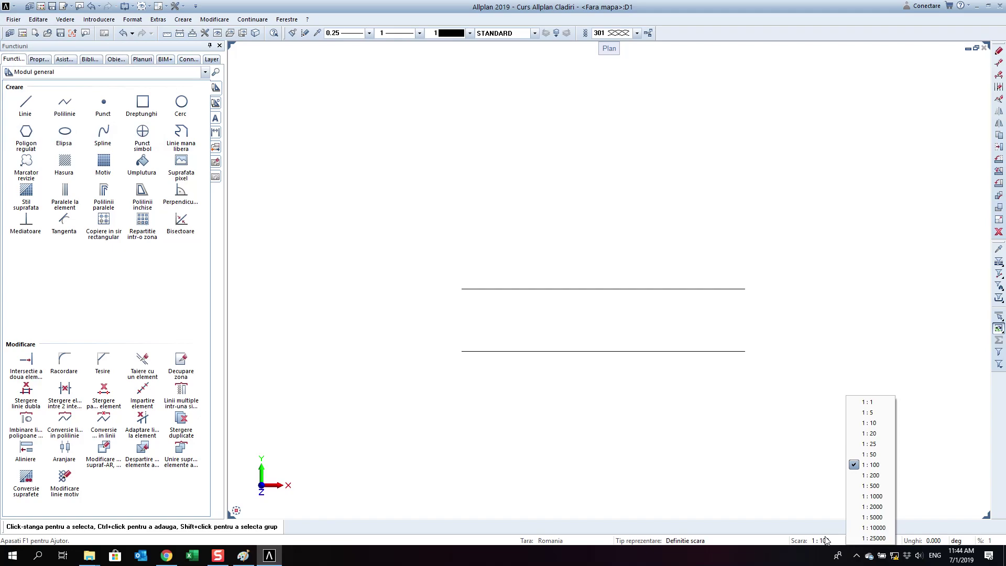
{"action": "left_click", "coordinate": [825, 540]}
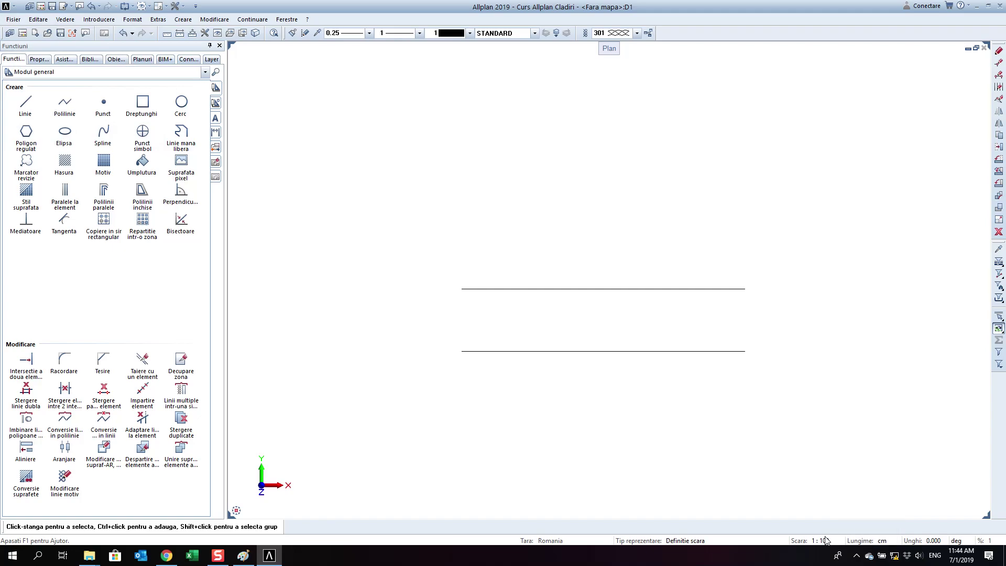
{"action": "left_click", "coordinate": [216, 118]}
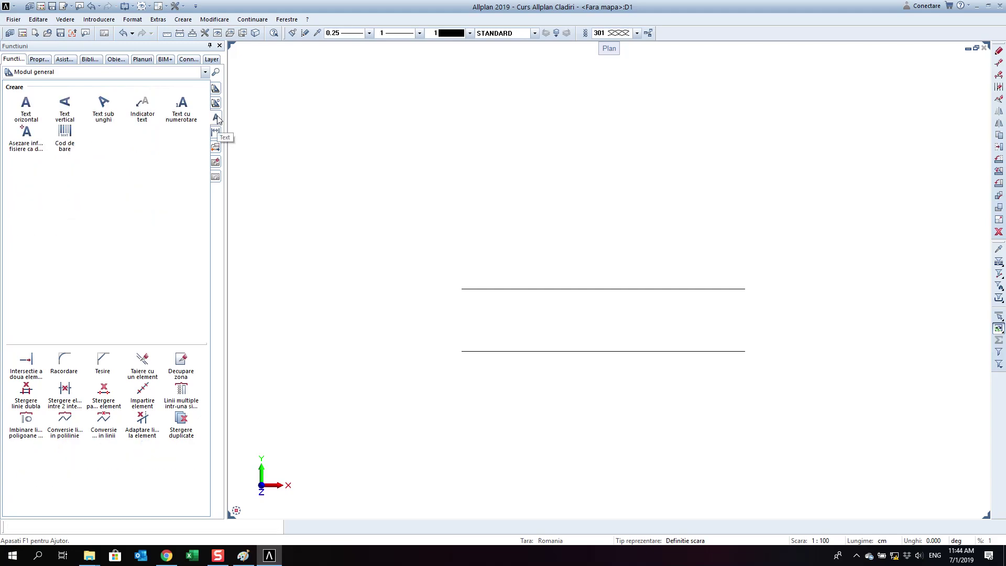
- Place horizontal text 'TEXT' at 3.50 mm height above the lines, then set scale 1:10
{"action": "left_click", "coordinate": [26, 103]}
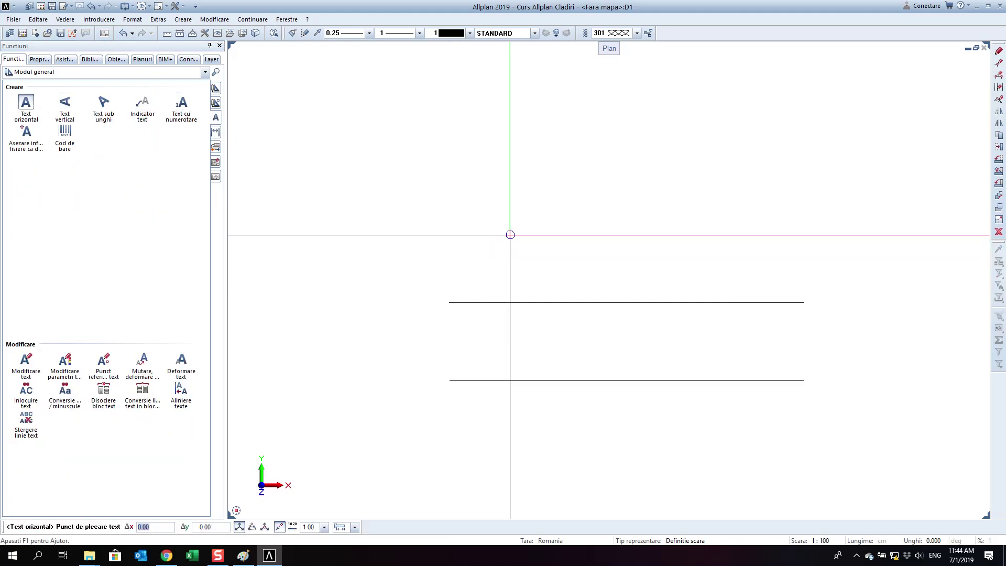
{"action": "left_click", "coordinate": [478, 238]}
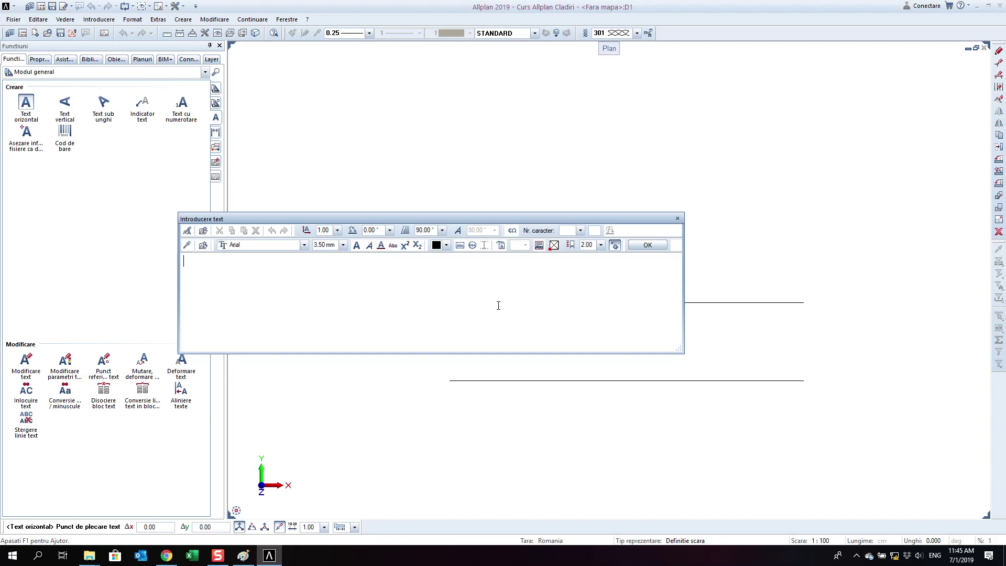
{"action": "left_click", "coordinate": [343, 245]}
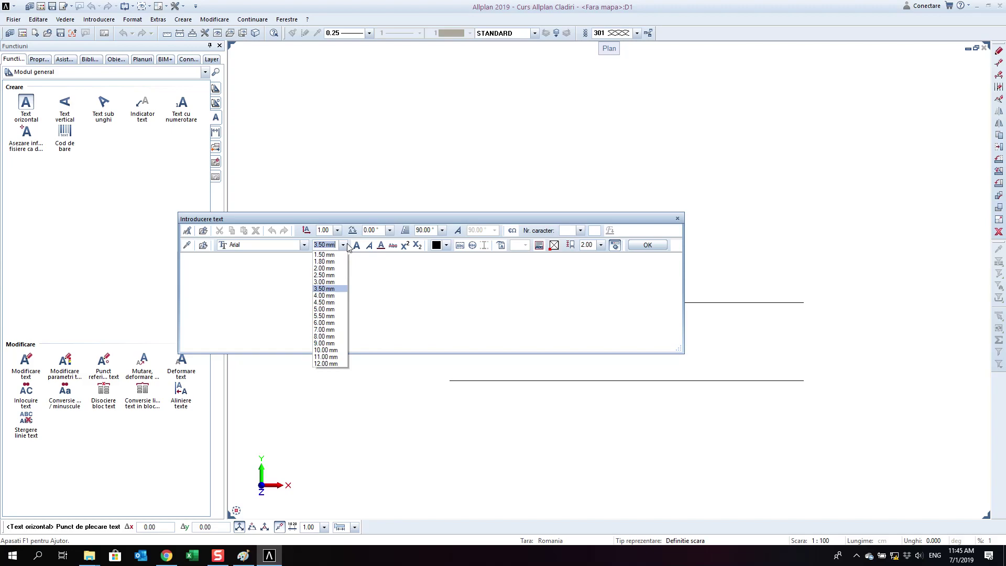
{"action": "left_click", "coordinate": [325, 309]}
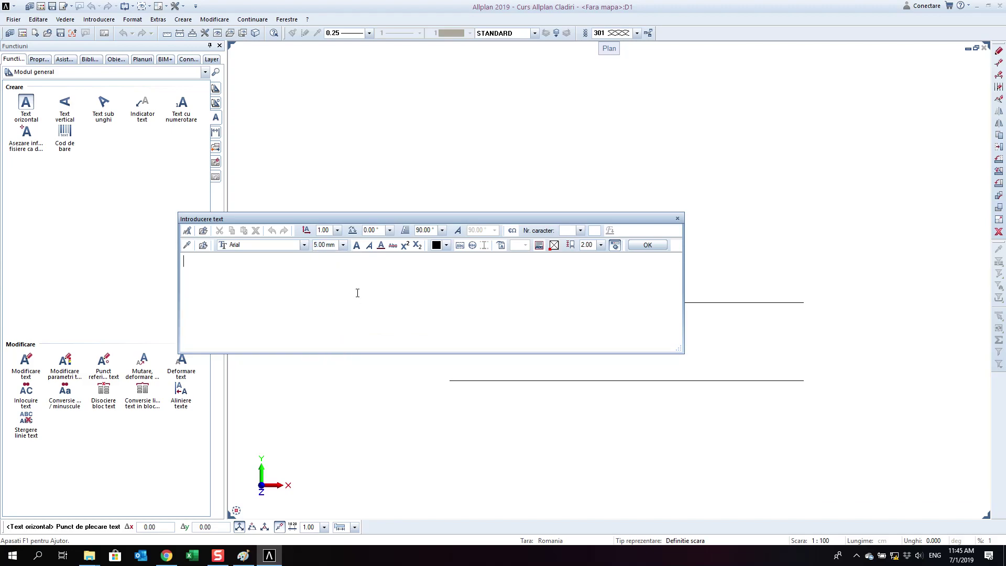
{"action": "type", "text": "TEX"}
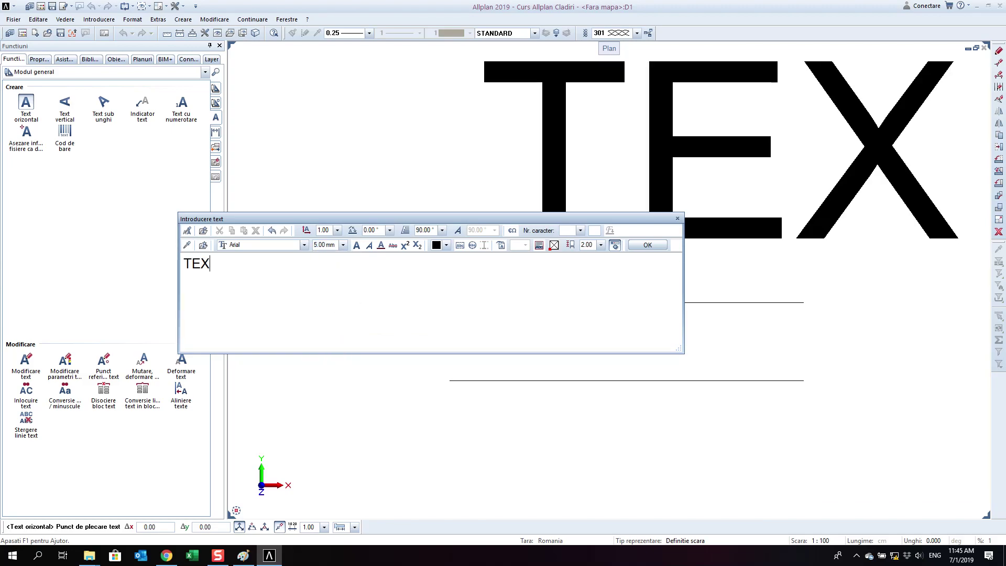
{"action": "type", "text": "T"}
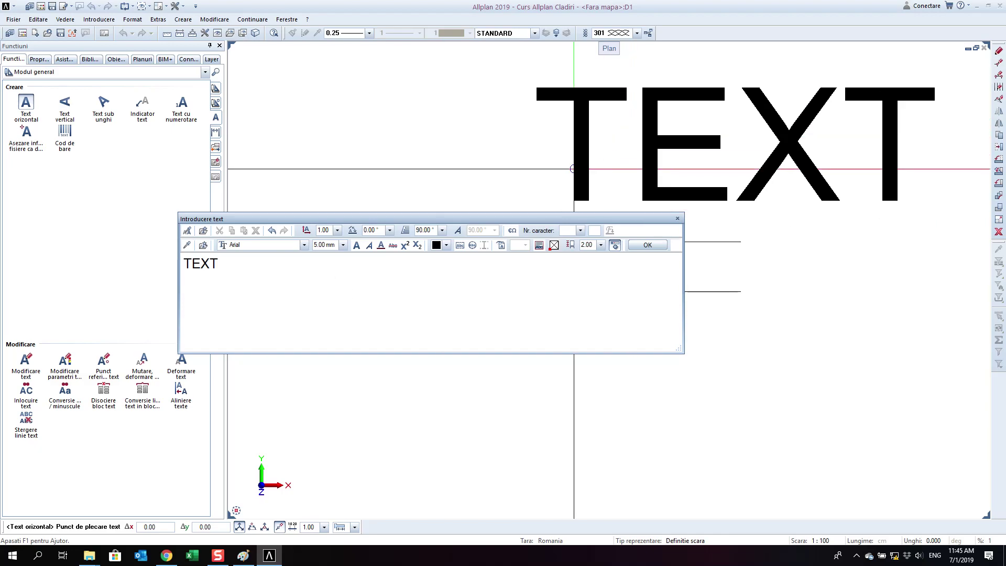
{"action": "left_click_drag", "start_coordinate": [576, 219], "coordinate": [458, 103]}
{"action": "key", "text": "ctrl+a"}
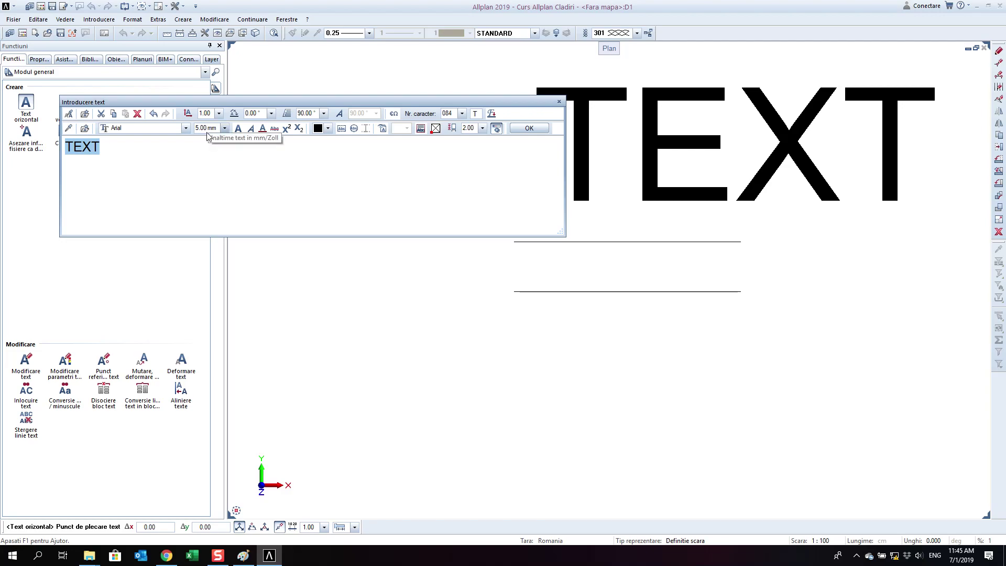
{"action": "left_click", "coordinate": [211, 131]}
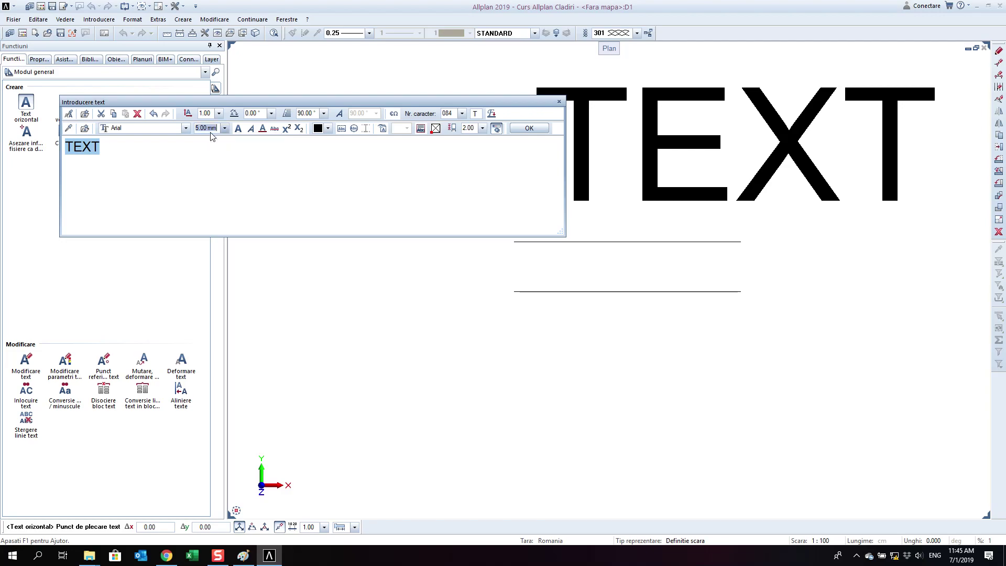
{"action": "type", "text": "3.5"}
{"action": "key", "text": "Return"}
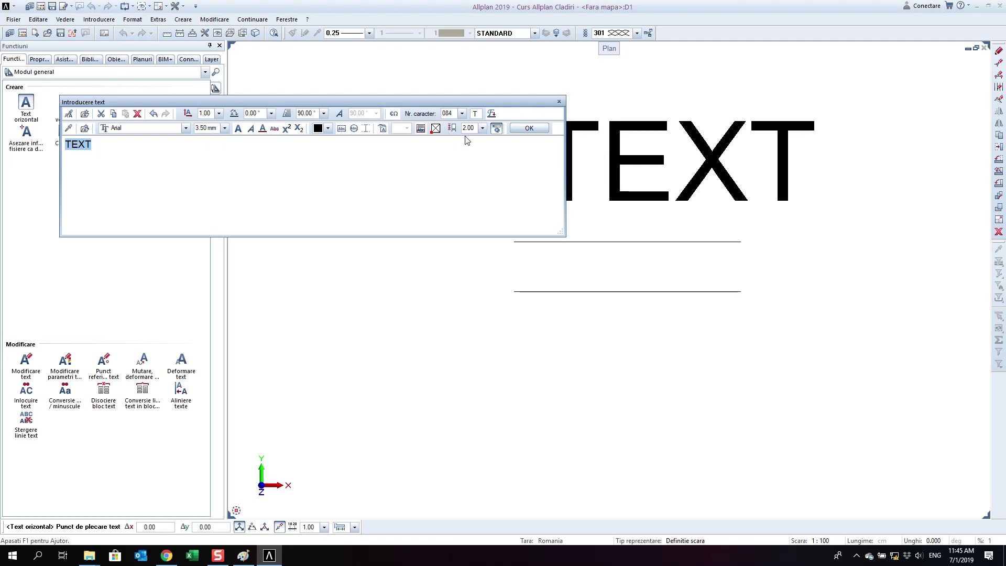
{"action": "left_click", "coordinate": [529, 129]}
{"action": "left_click", "coordinate": [839, 541]}
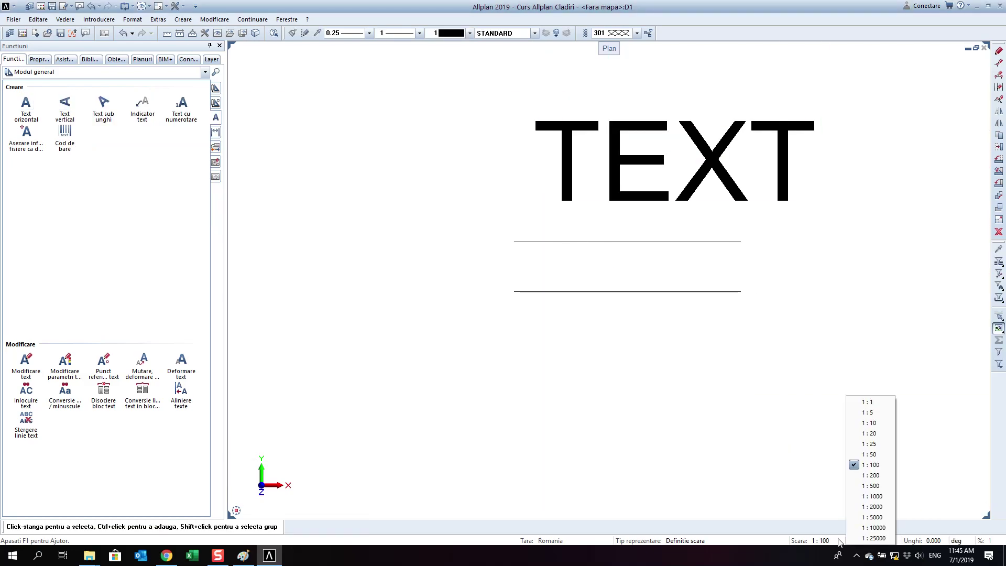
{"action": "left_click", "coordinate": [869, 423]}
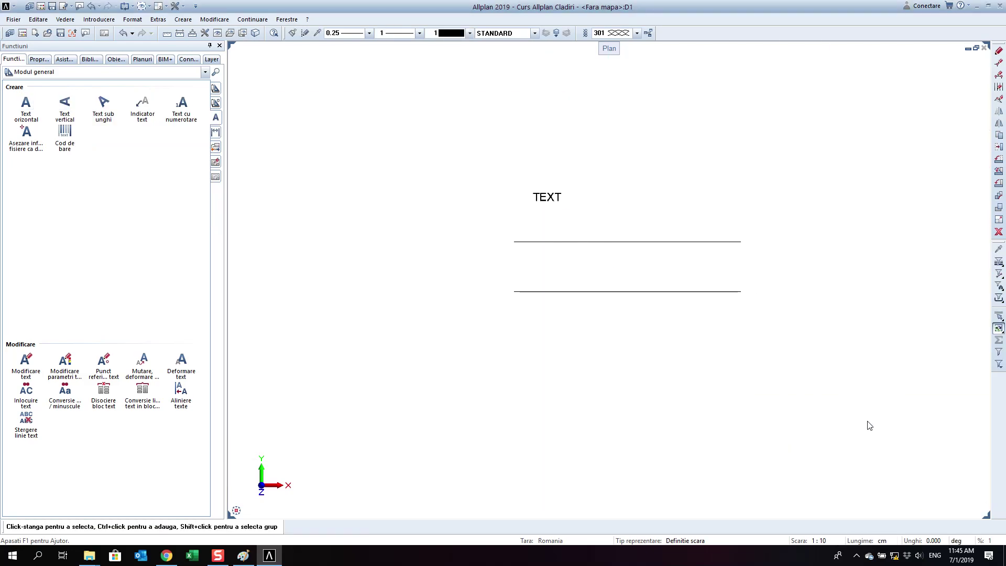
- Change the drawing scale to 1:100, then 1:50, and inspect the upper line
{"action": "left_click", "coordinate": [824, 539]}
{"action": "left_click", "coordinate": [887, 460]}
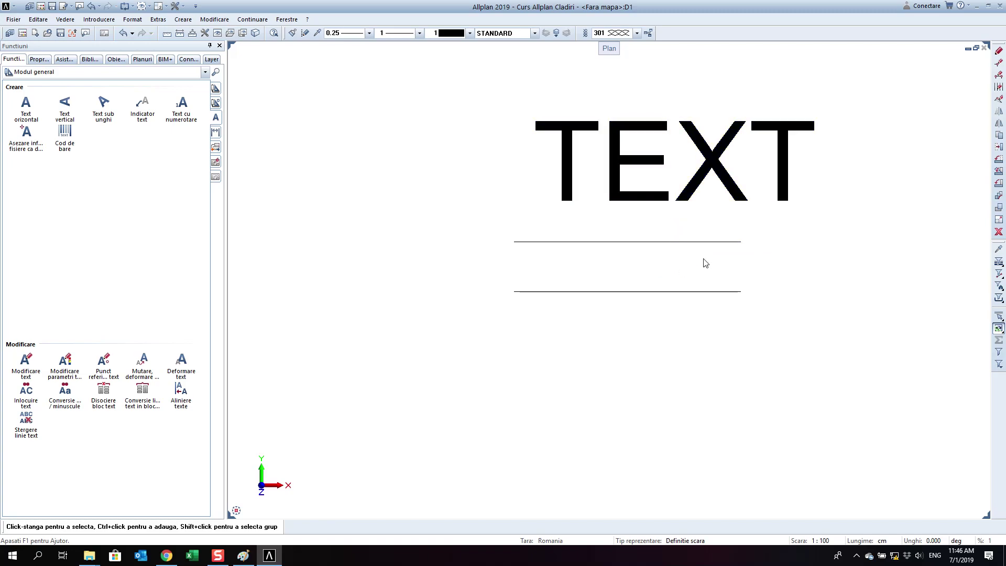
{"action": "left_click", "coordinate": [829, 540]}
{"action": "left_click", "coordinate": [879, 461]}
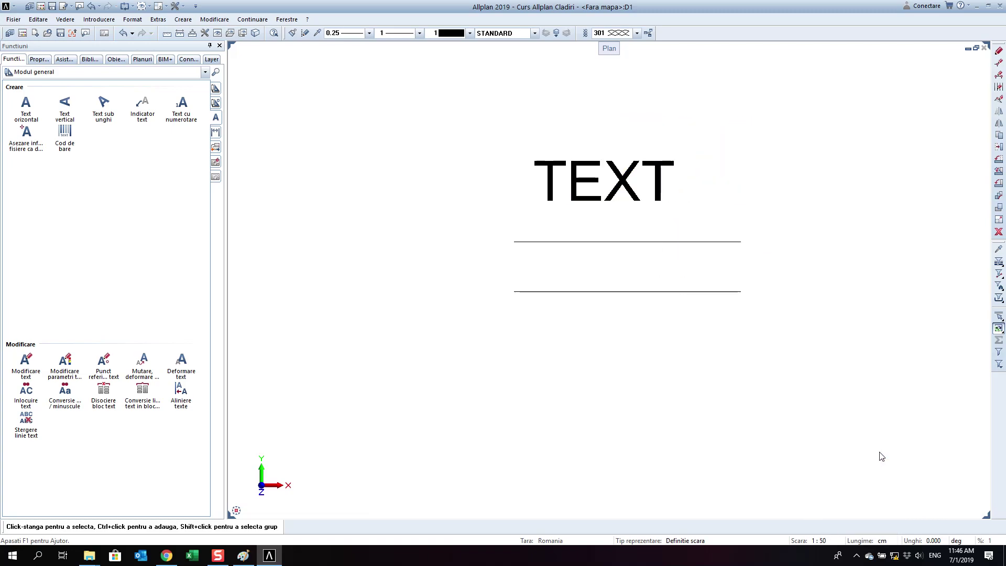
{"action": "left_click", "coordinate": [612, 242]}
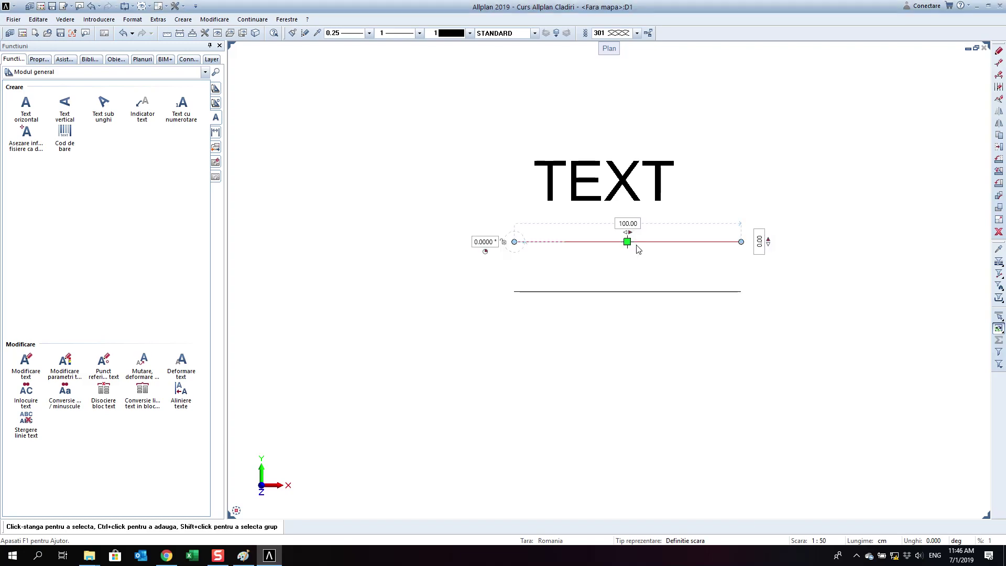
{"action": "key", "text": "Escape"}
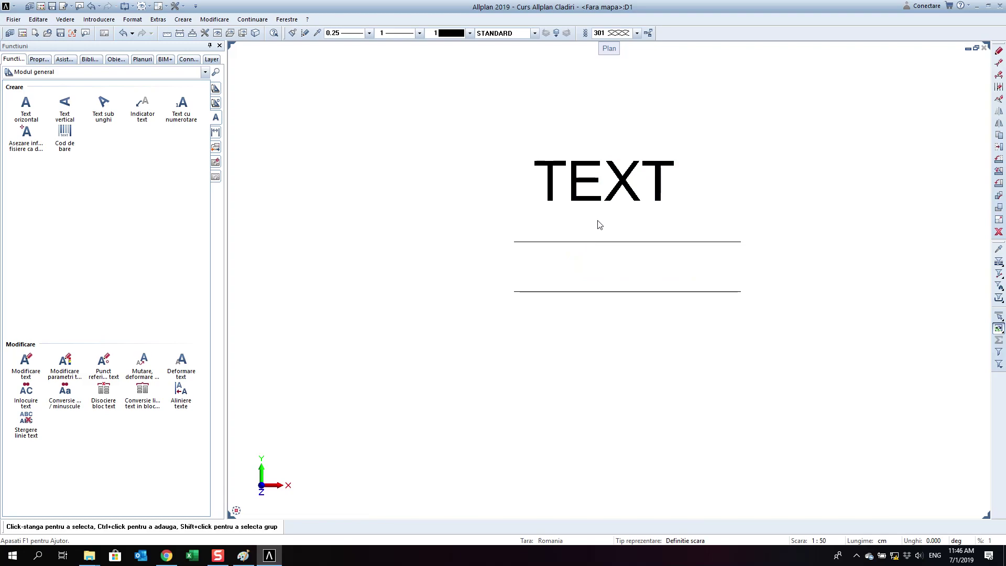
{"action": "left_click", "coordinate": [205, 35]}
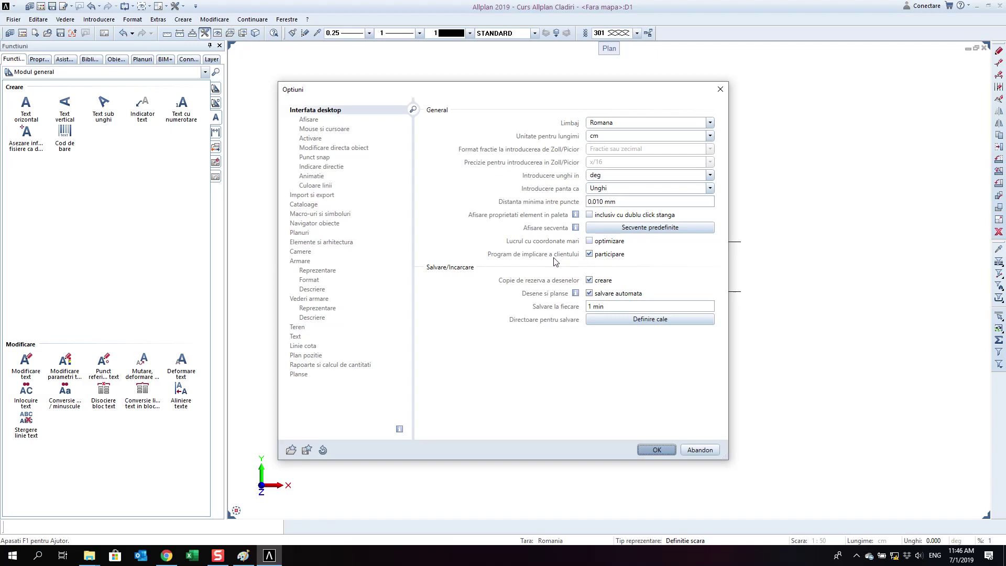
- Set the length unit to metres, keeping degrees as the angle unit
{"action": "left_click", "coordinate": [656, 137]}
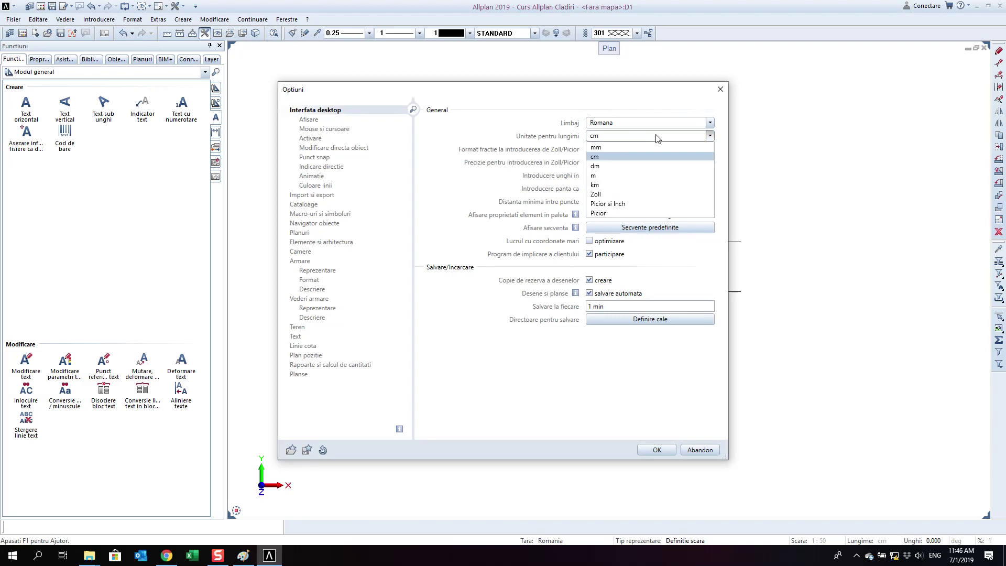
{"action": "left_click", "coordinate": [665, 175]}
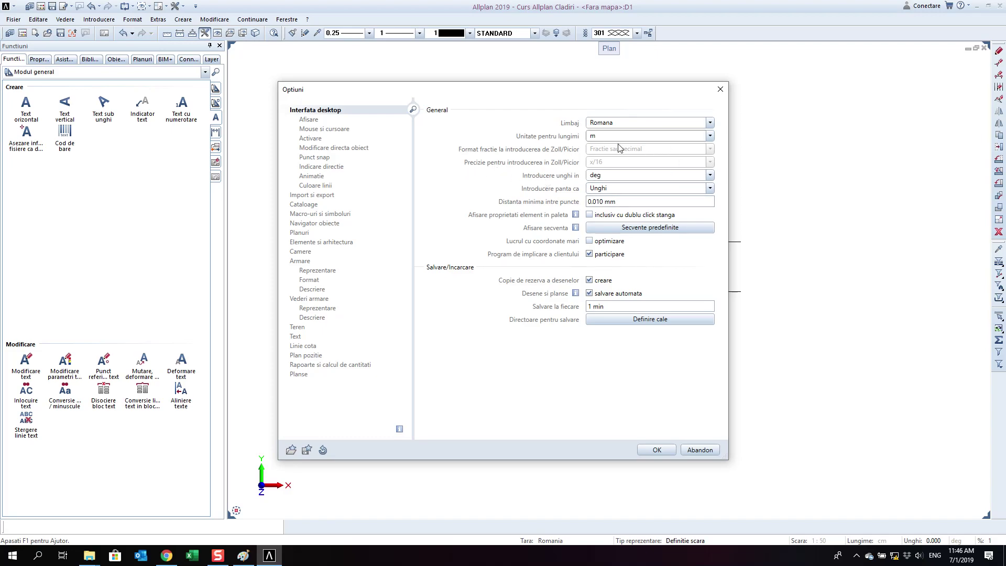
{"action": "left_click", "coordinate": [642, 179]}
{"action": "left_click", "coordinate": [640, 179]}
{"action": "left_click", "coordinate": [641, 177]}
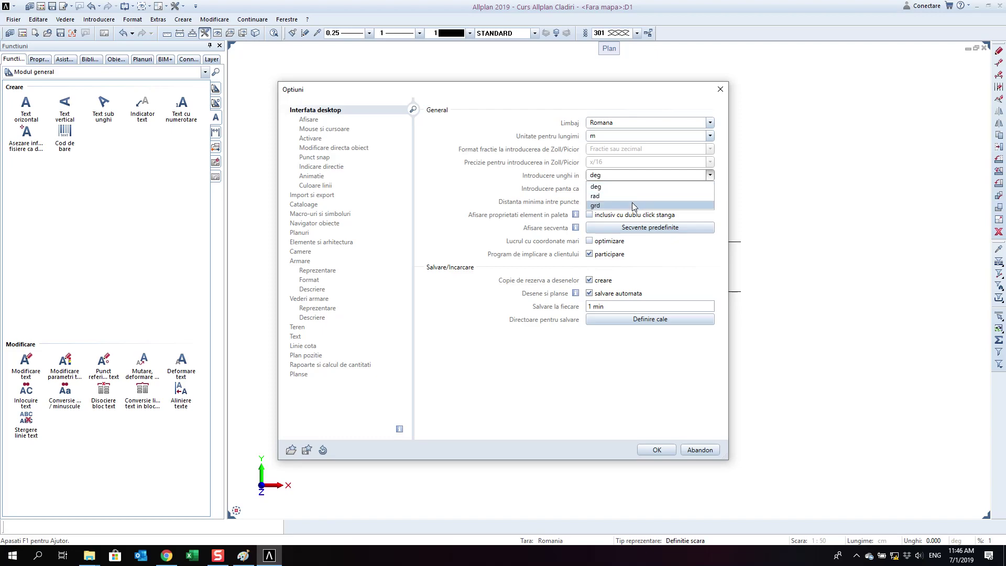
{"action": "left_click", "coordinate": [492, 191]}
- Review the slope and autosave settings, then move to the Afisare display settings page
{"action": "left_click", "coordinate": [612, 190]}
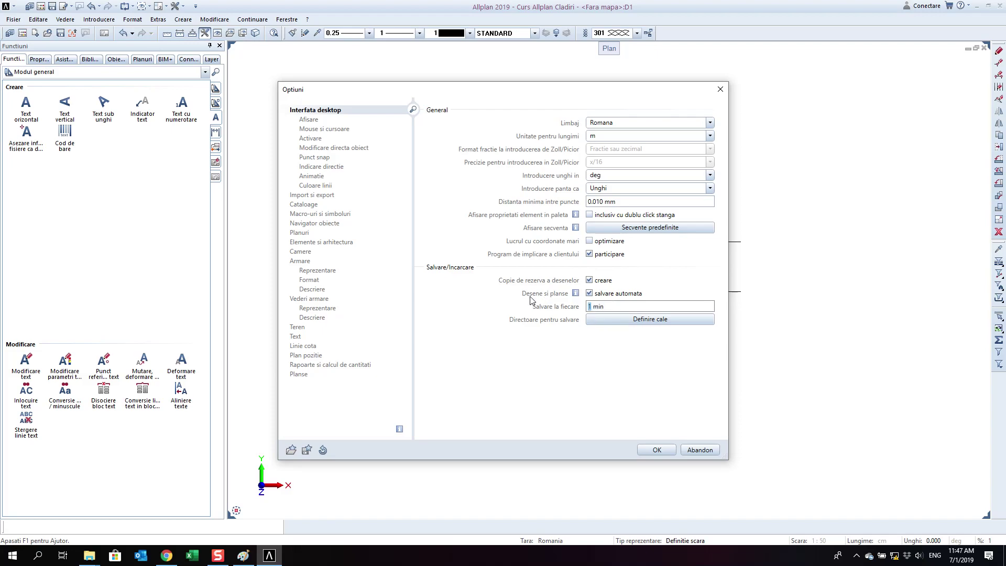
{"action": "left_click_drag", "start_coordinate": [615, 307], "coordinate": [481, 295]}
{"action": "key", "text": "Home"}
{"action": "left_click", "coordinate": [372, 107]}
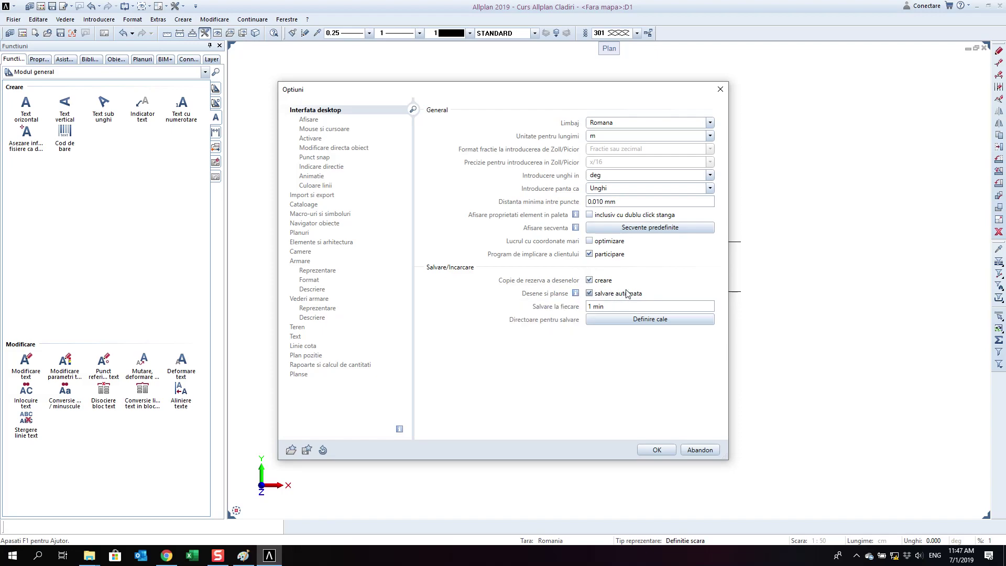
{"action": "left_click", "coordinate": [349, 120]}
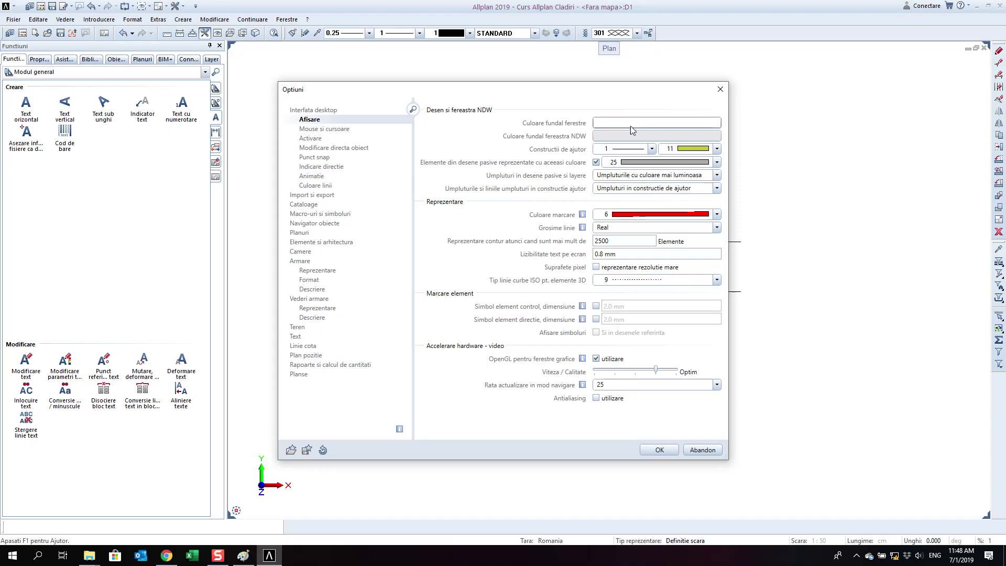
- Set the drawing window background to black and apply the options
{"action": "left_click", "coordinate": [608, 123]}
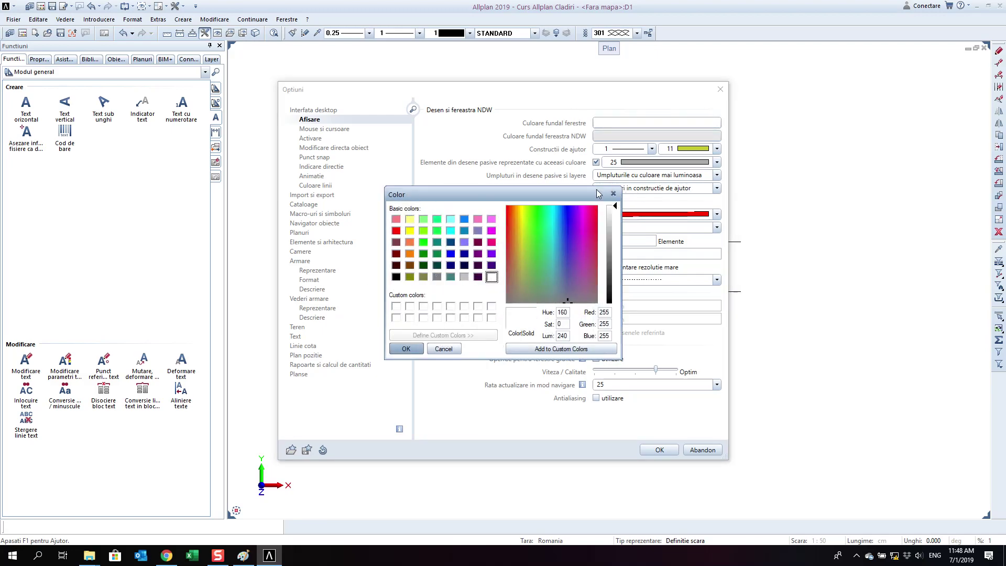
{"action": "left_click", "coordinate": [396, 278]}
{"action": "left_click", "coordinate": [411, 349]}
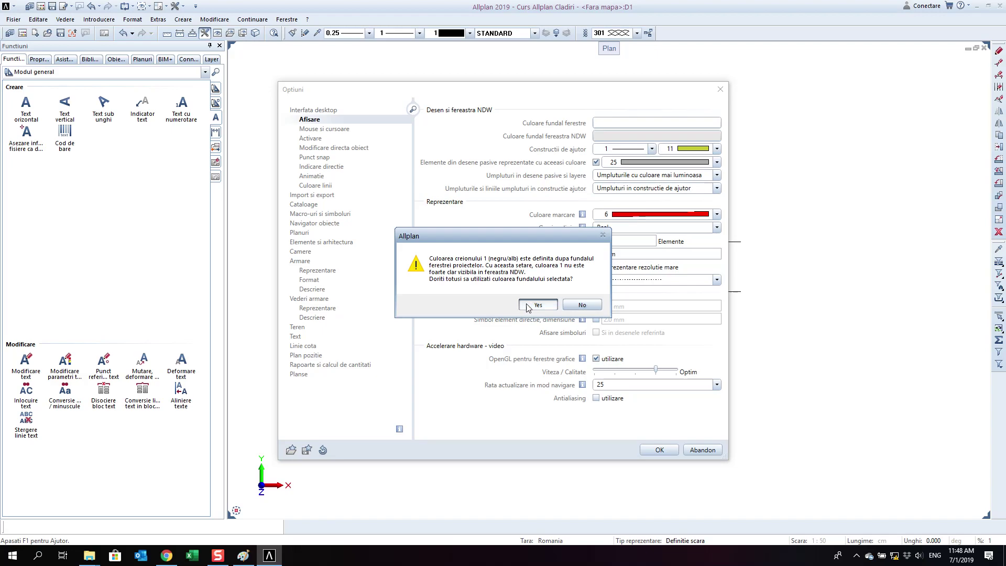
{"action": "left_click", "coordinate": [529, 309]}
{"action": "left_click", "coordinate": [660, 451]}
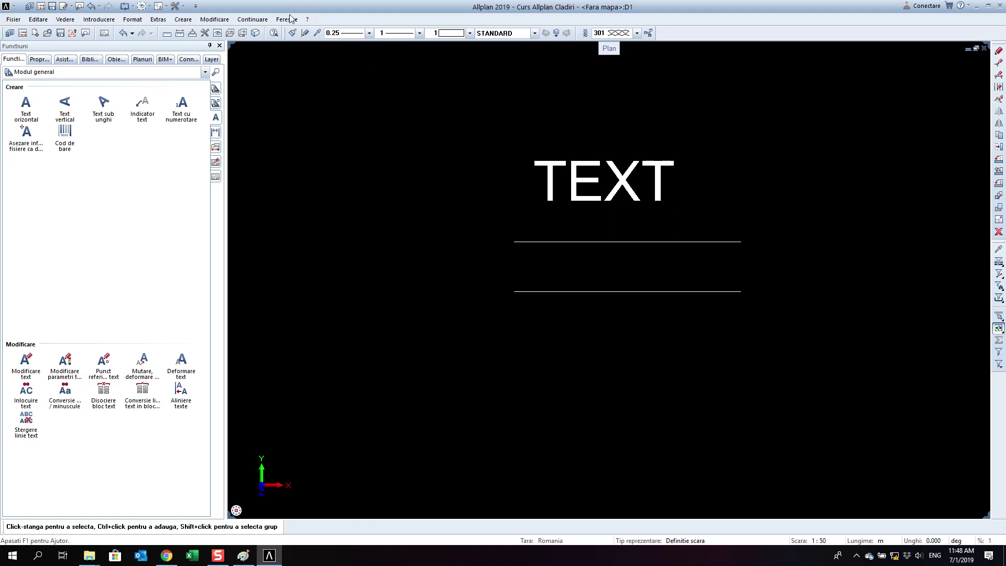
- Reopen the options and set the window background back to white
{"action": "left_click", "coordinate": [204, 33]}
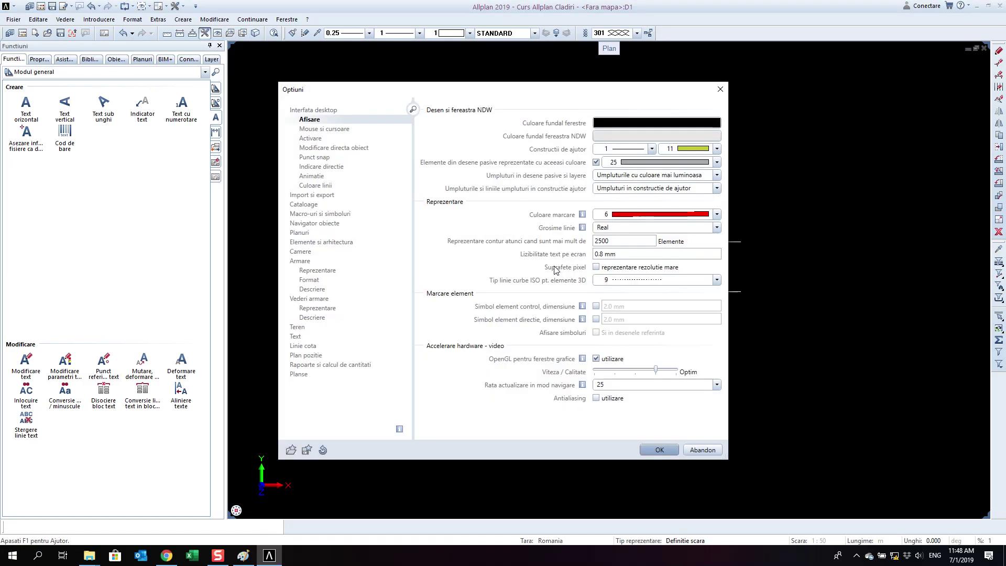
{"action": "left_click", "coordinate": [641, 124]}
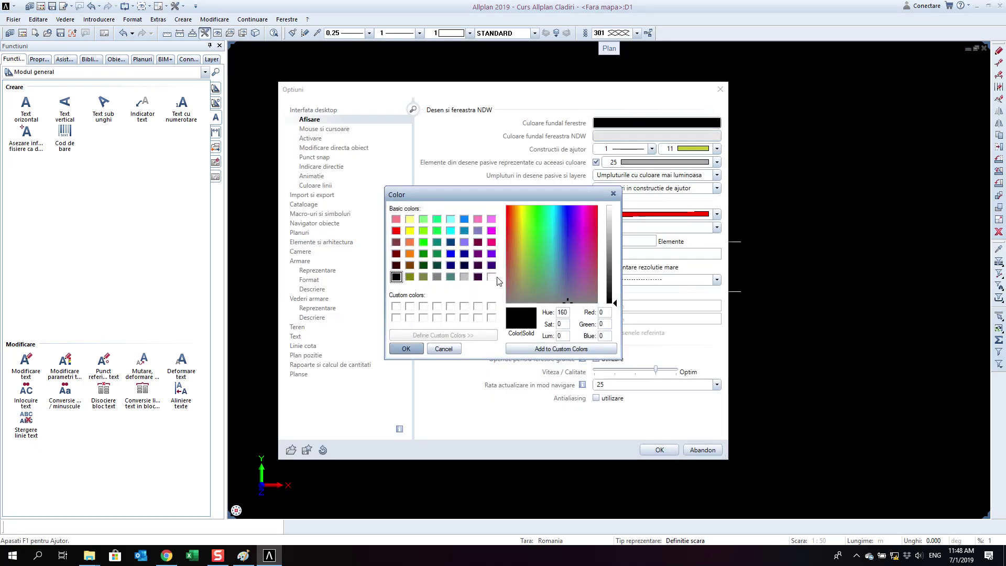
{"action": "left_click", "coordinate": [492, 277]}
{"action": "left_click", "coordinate": [406, 349]}
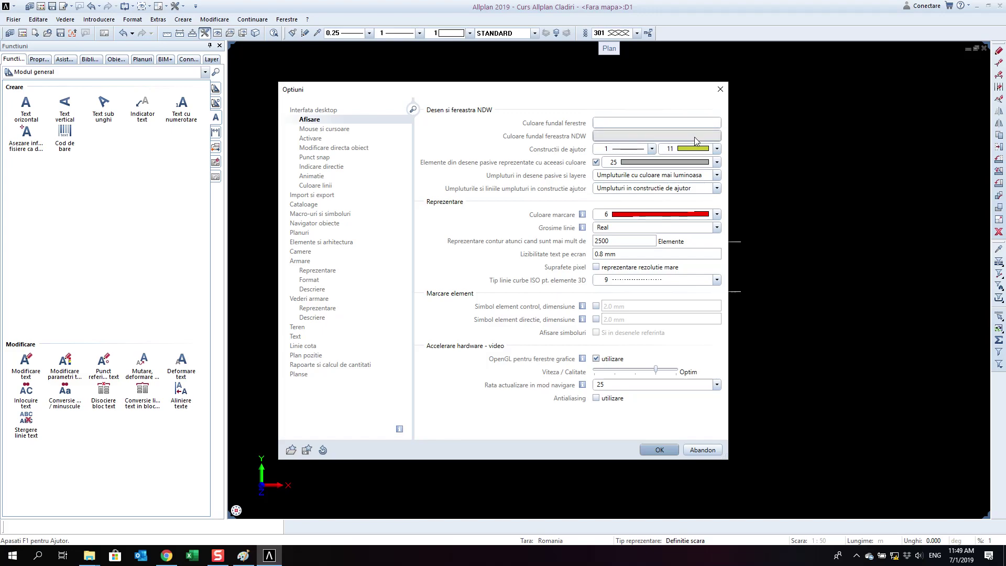
{"action": "left_click", "coordinate": [325, 129]}
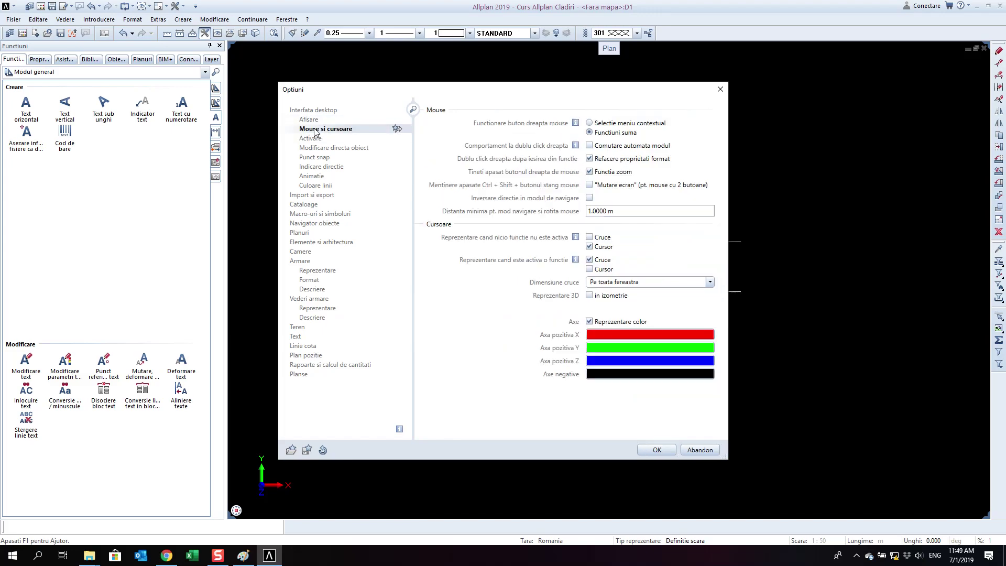
- Set the crosshair size to Cruce mica (small cross) and close the options
{"action": "left_click", "coordinate": [679, 286]}
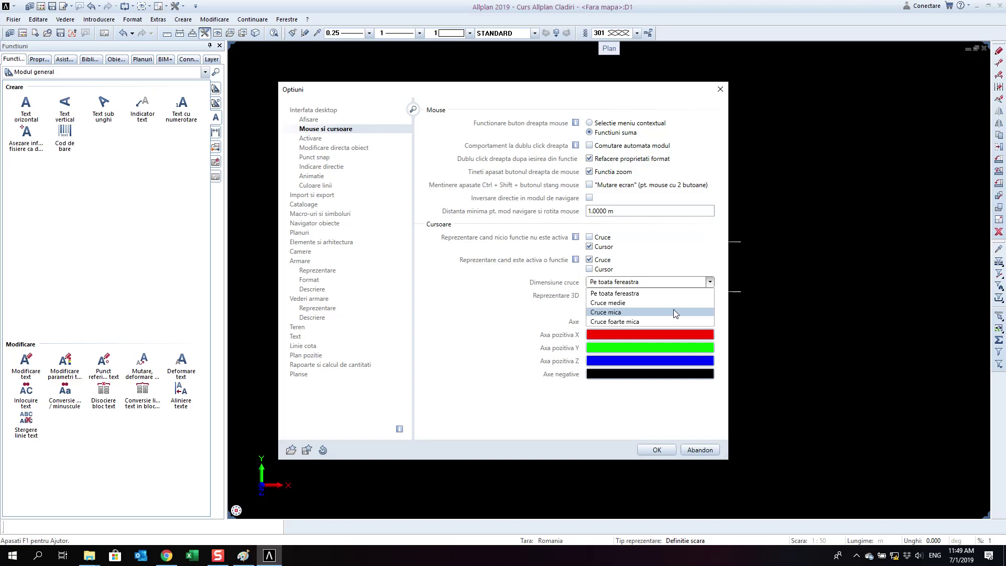
{"action": "left_click", "coordinate": [674, 312]}
{"action": "left_click", "coordinate": [662, 283]}
{"action": "left_click", "coordinate": [668, 283]}
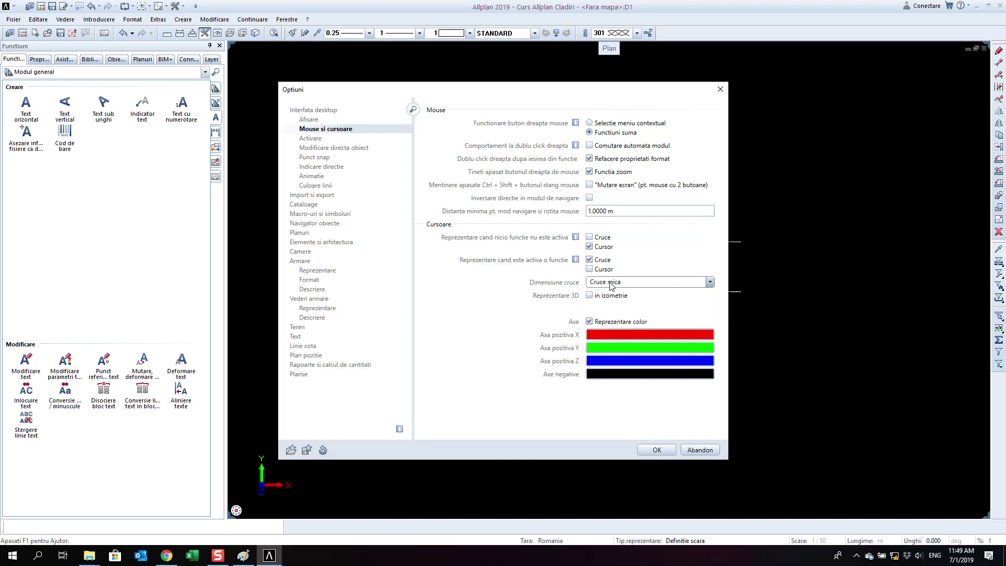
{"action": "left_click", "coordinate": [675, 453]}
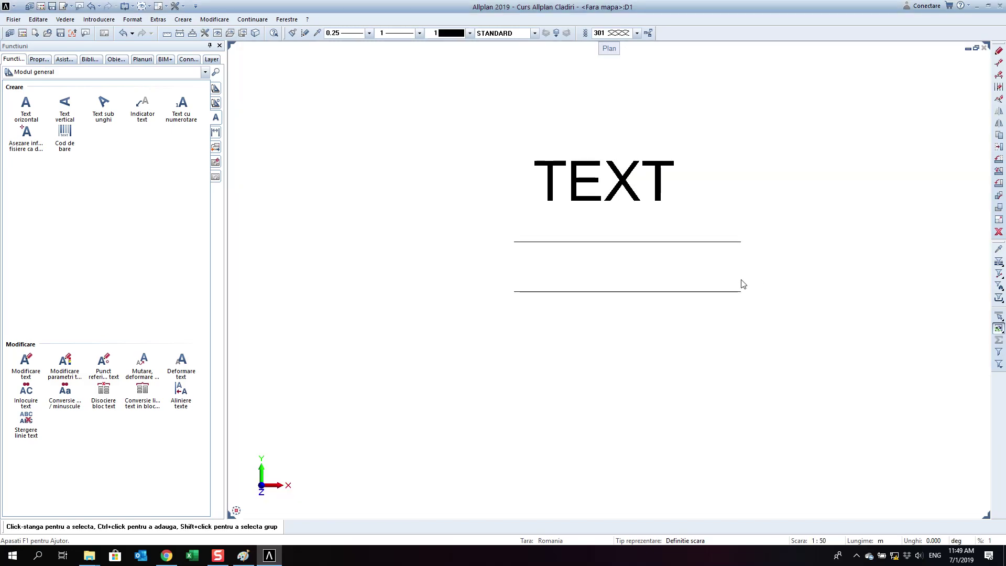
- Reopen the options to confirm the small crosshair, then return to the general drawing functions
{"action": "left_click", "coordinate": [205, 33]}
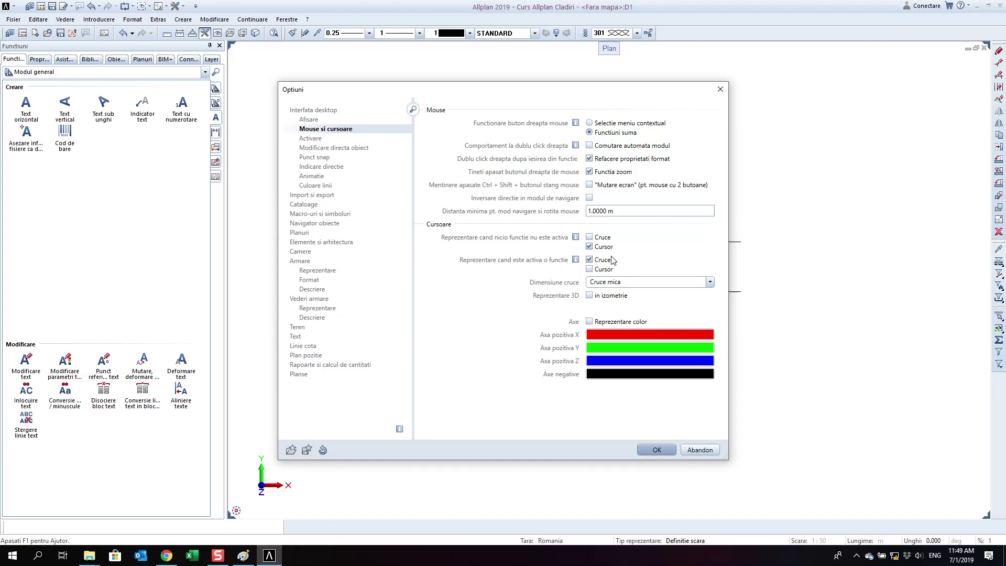
{"action": "left_click", "coordinate": [637, 284]}
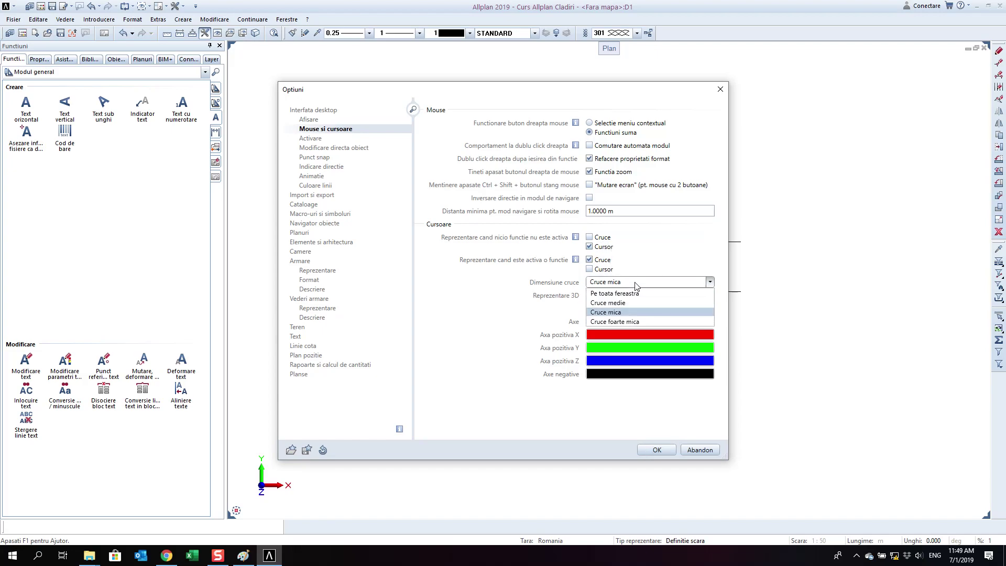
{"action": "left_click", "coordinate": [637, 284]}
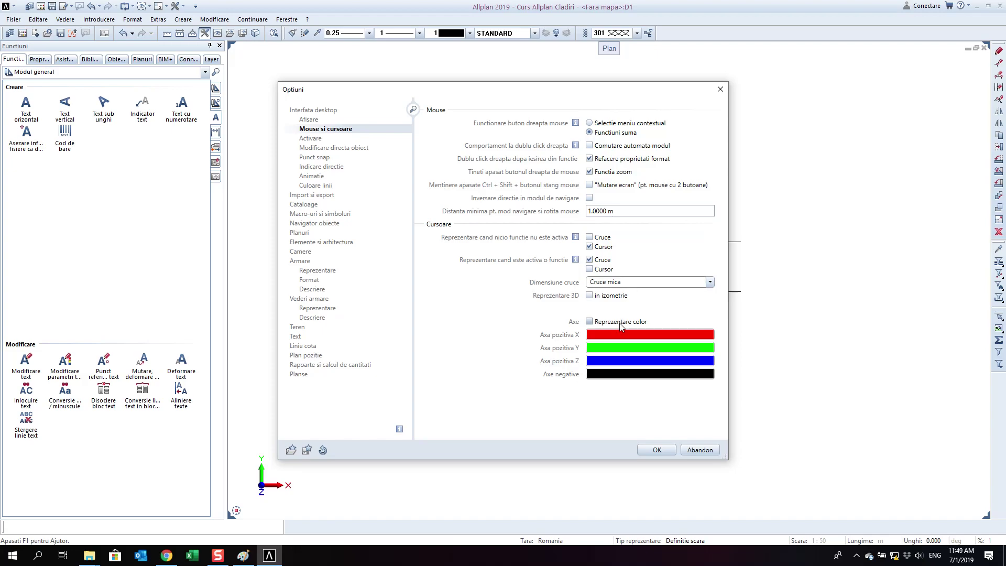
{"action": "left_click", "coordinate": [647, 453]}
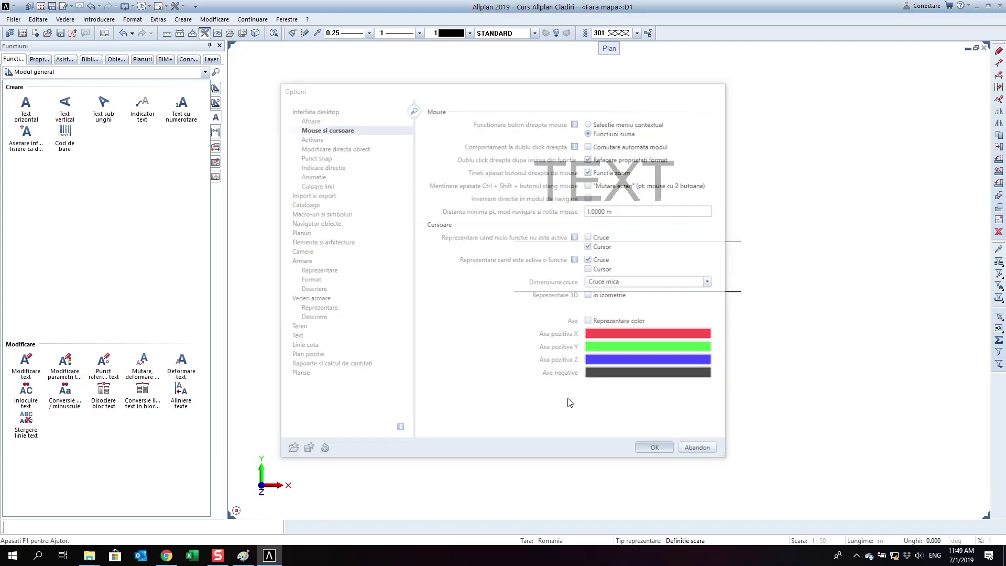
{"action": "left_click", "coordinate": [215, 90]}
{"action": "left_click", "coordinate": [24, 103]}
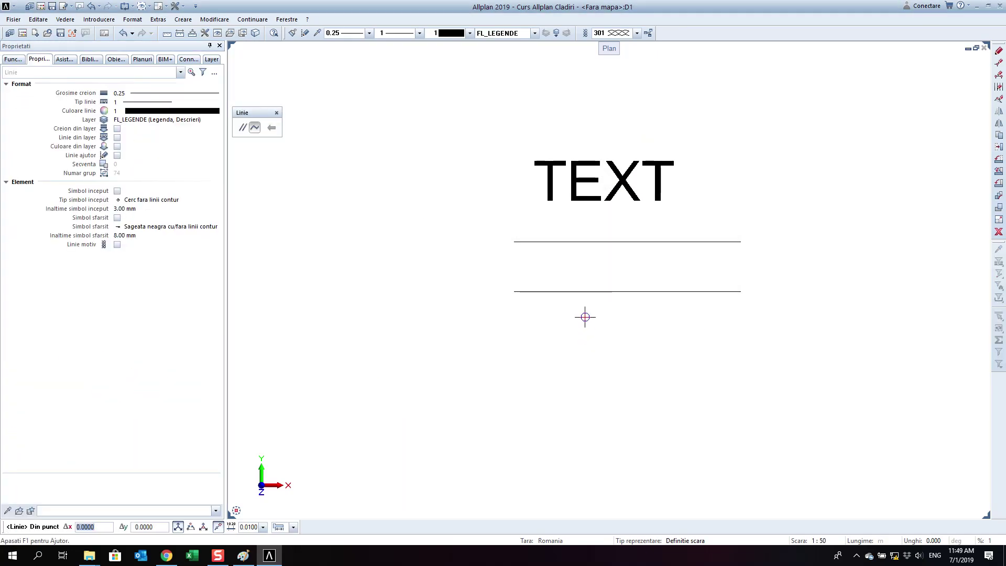
- Make the crosshair span the whole window (Pe toata fereastra) and apply
{"action": "scroll", "coordinate": [585, 317], "scroll_direction": "up", "scroll_amount": 4}
{"action": "scroll", "coordinate": [623, 315], "scroll_direction": "down", "scroll_amount": 1}
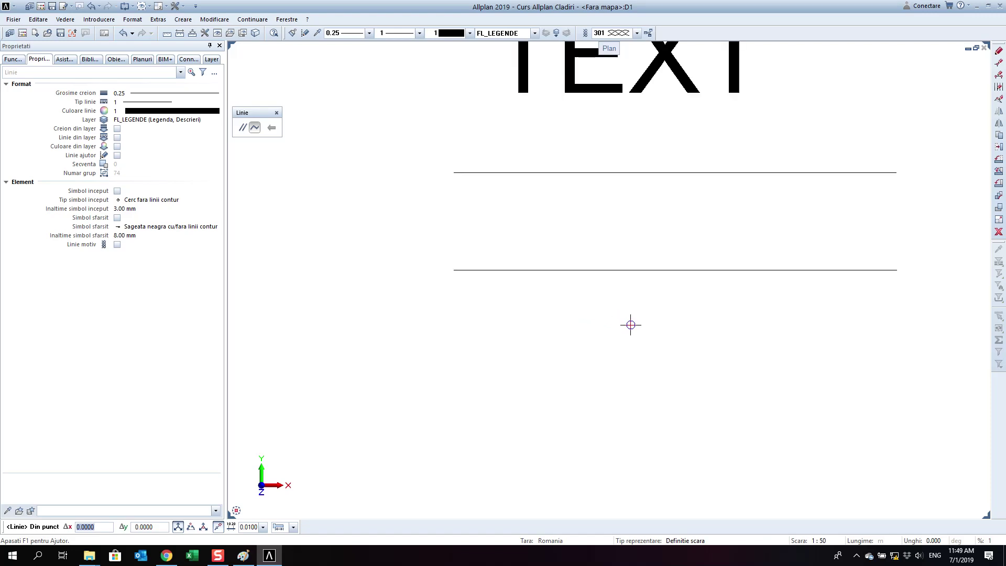
{"action": "scroll", "coordinate": [631, 326], "scroll_direction": "down", "scroll_amount": 2}
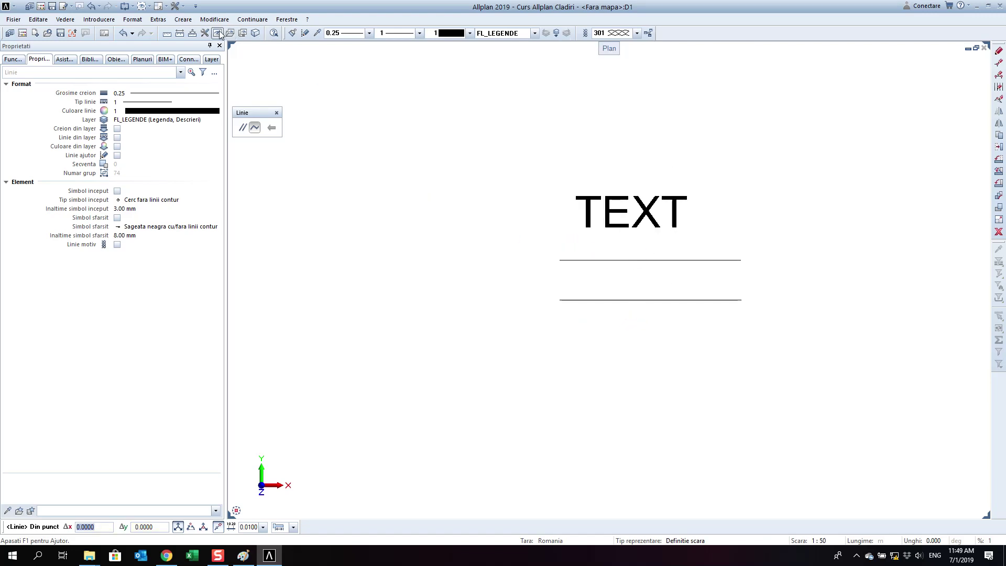
{"action": "left_click", "coordinate": [182, 6]}
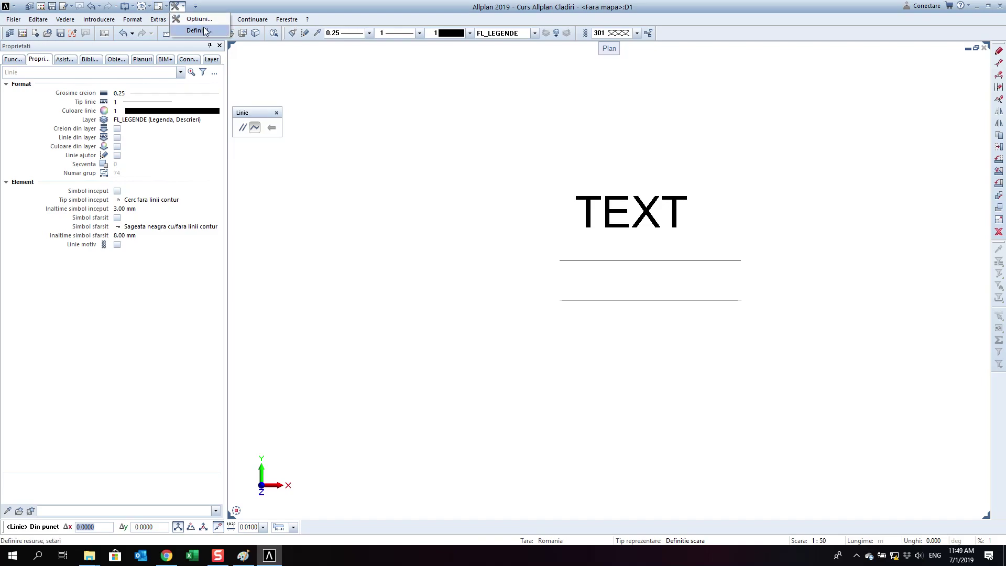
{"action": "left_click", "coordinate": [204, 30]}
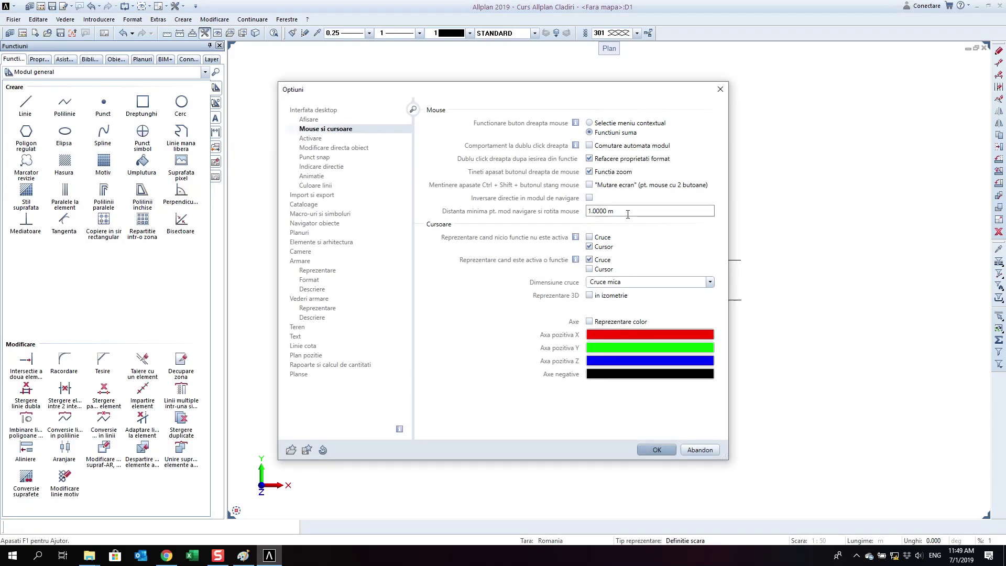
{"action": "left_click", "coordinate": [655, 282]}
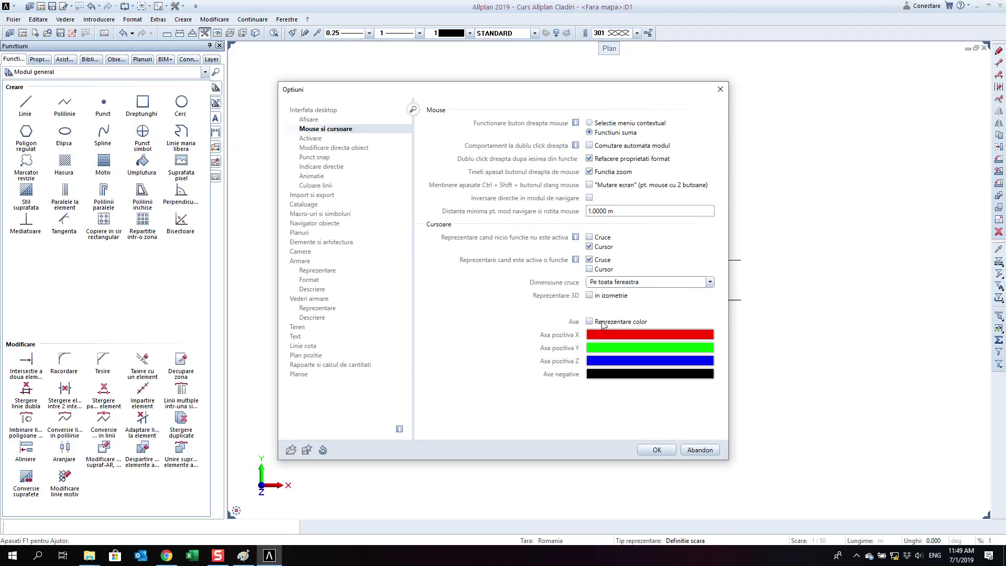
{"action": "left_click", "coordinate": [657, 450]}
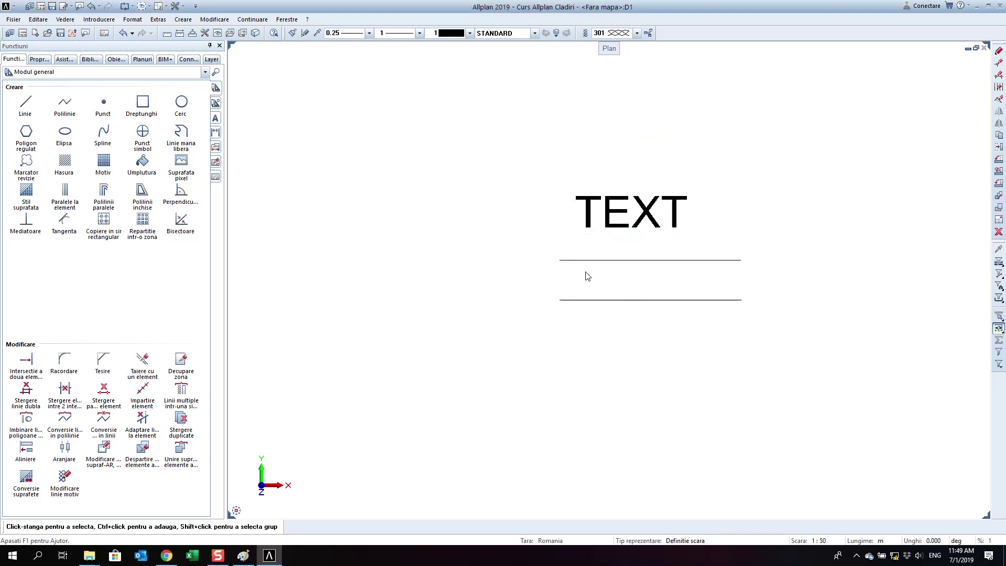
- Show the crosshair even when no function is active, with coloured axes
{"action": "left_click", "coordinate": [205, 33]}
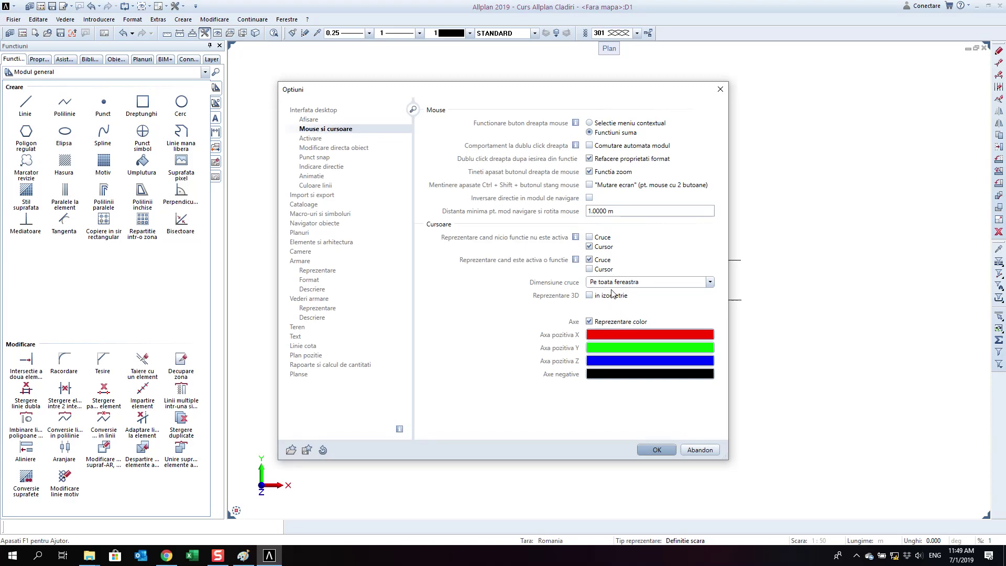
{"action": "left_click", "coordinate": [603, 239]}
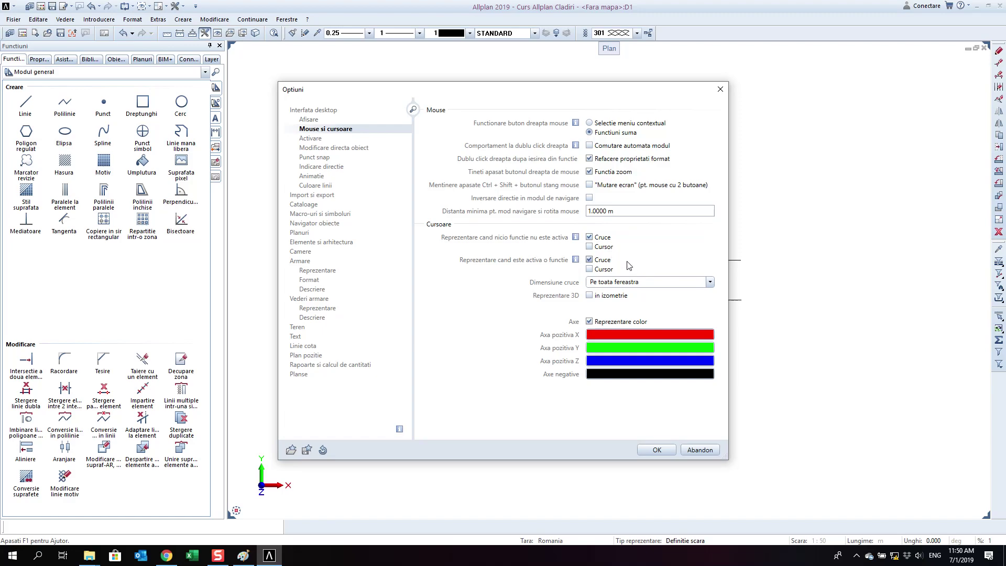
{"action": "left_click", "coordinate": [657, 449]}
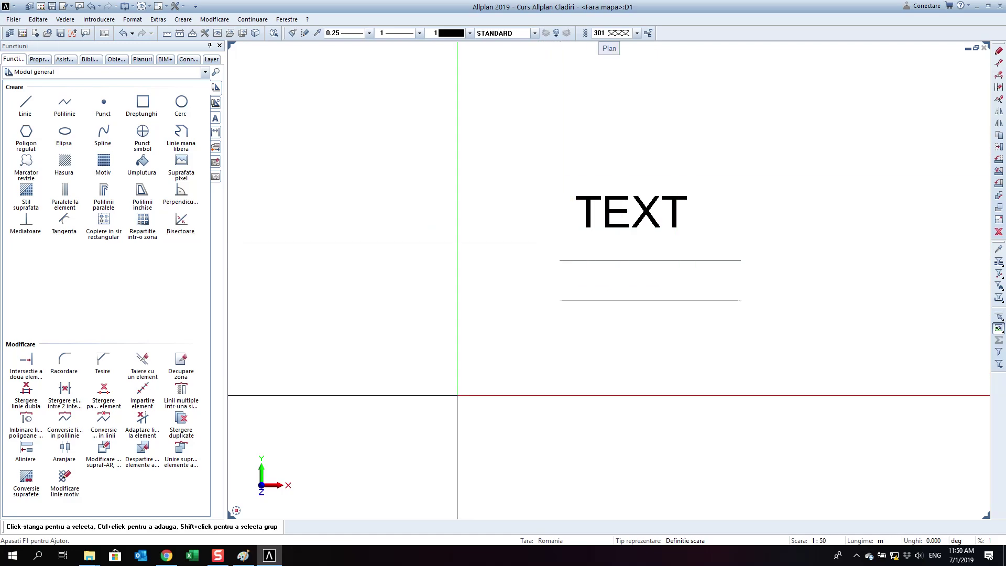
- Turn on the coordinate cursor via Vedere > Activare cursor coordonate
{"action": "left_click", "coordinate": [65, 19]}
{"action": "left_click", "coordinate": [231, 393]}
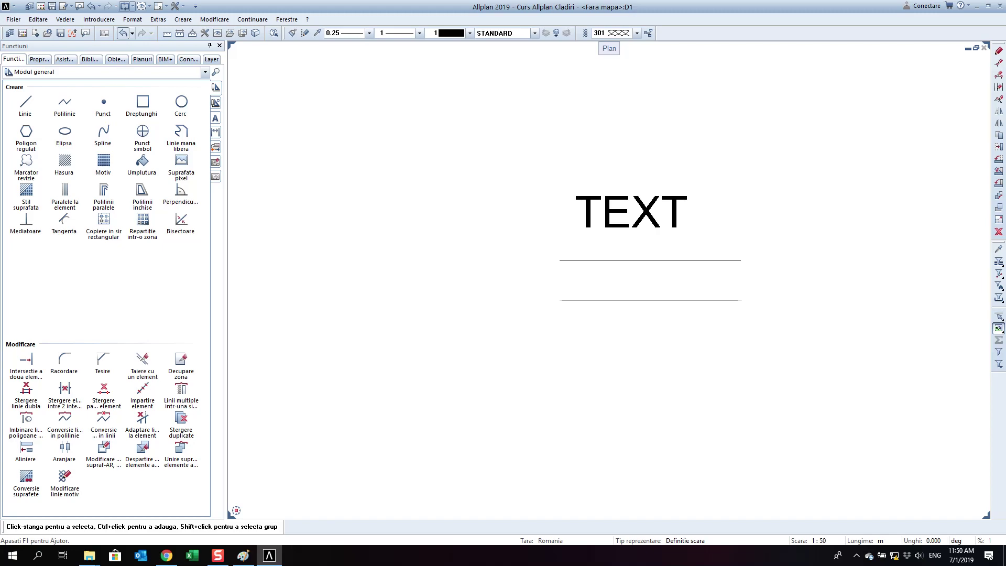
{"action": "left_click", "coordinate": [65, 20]}
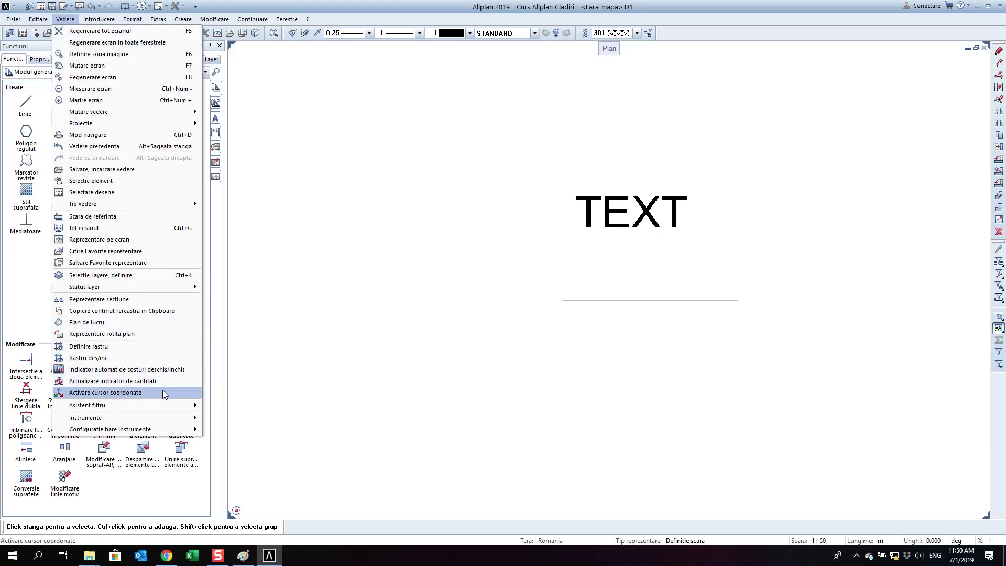
{"action": "left_click", "coordinate": [163, 393]}
{"action": "left_click", "coordinate": [858, 557]}
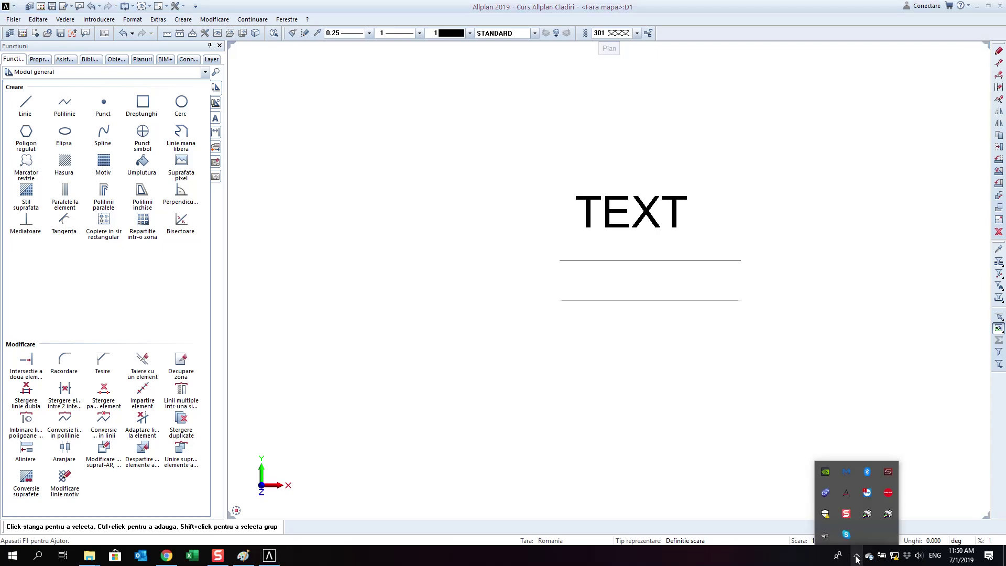
{"action": "left_click", "coordinate": [858, 558]}
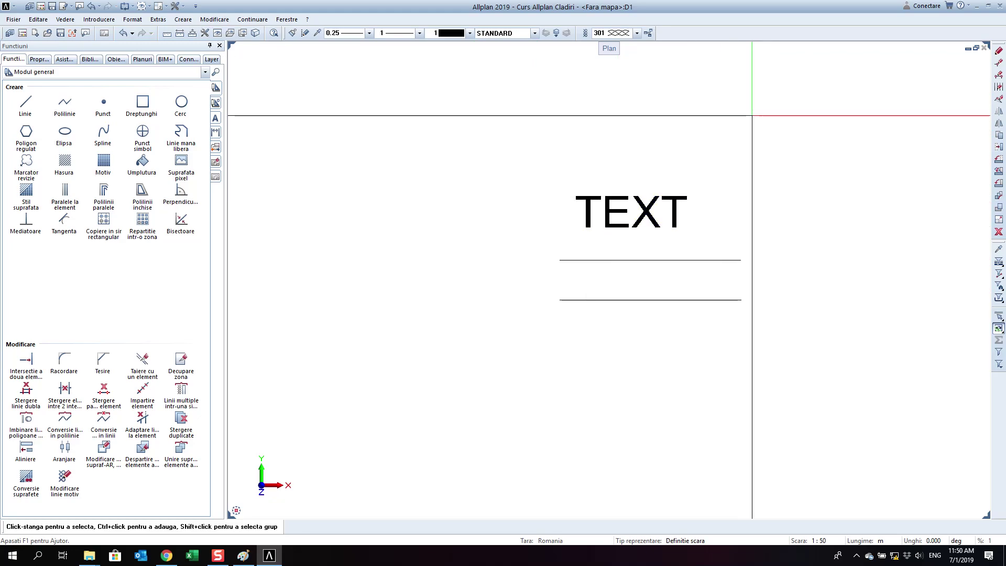
{"action": "left_click", "coordinate": [205, 33]}
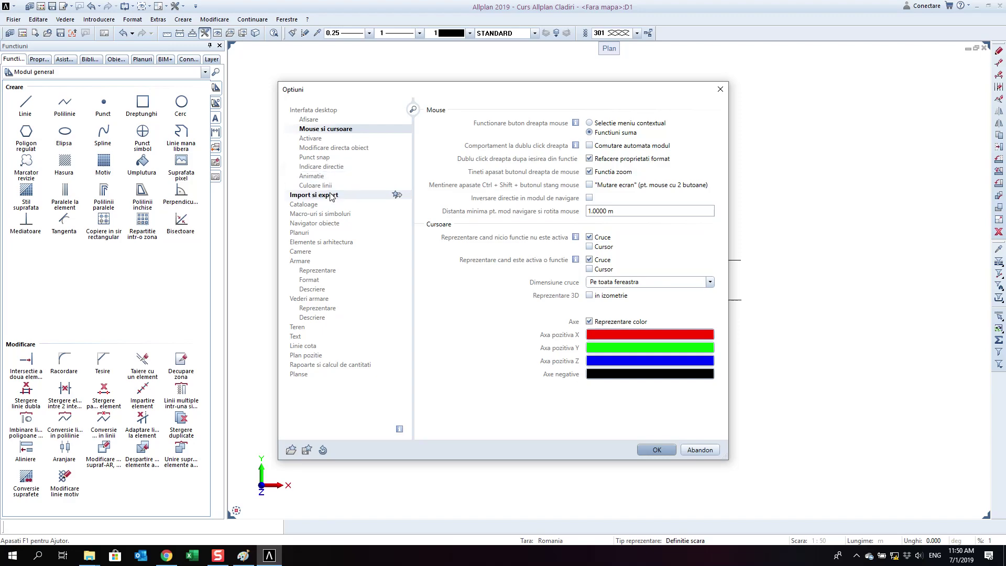
- Keep EC 2 in the Armare options, change the circle division from 180 to 30, and confirm
{"action": "left_click", "coordinate": [353, 262]}
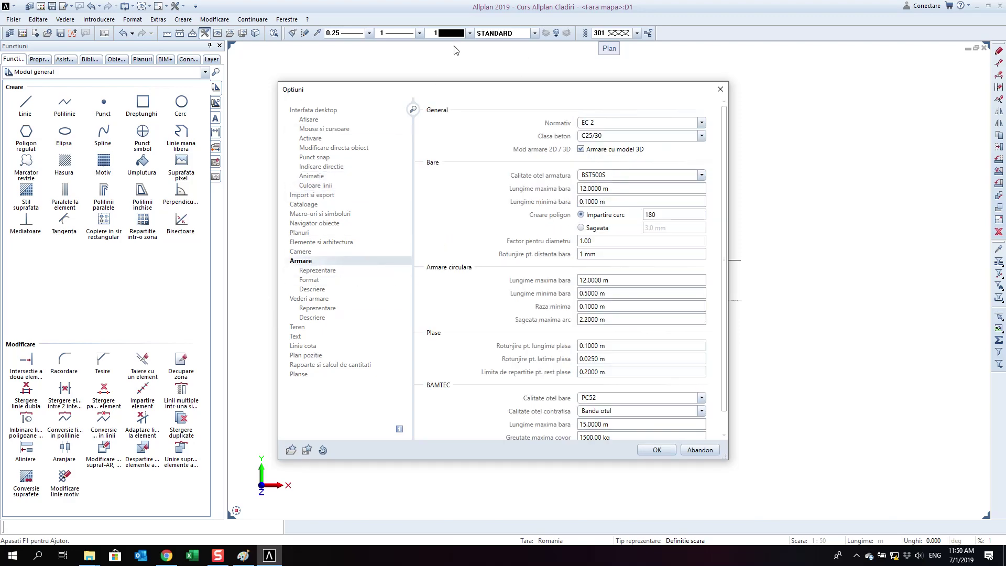
{"action": "left_click", "coordinate": [681, 124]}
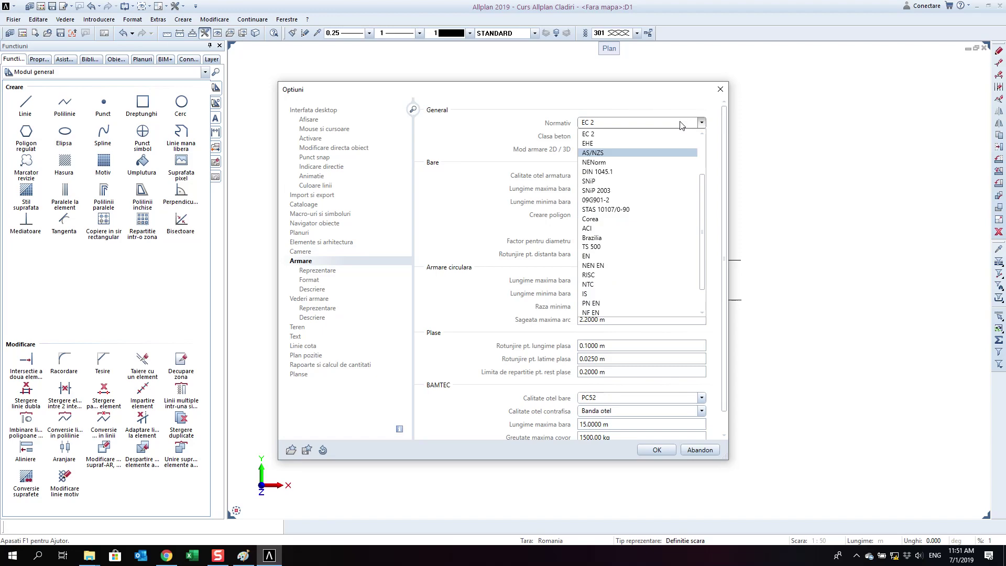
{"action": "left_click", "coordinate": [664, 110]}
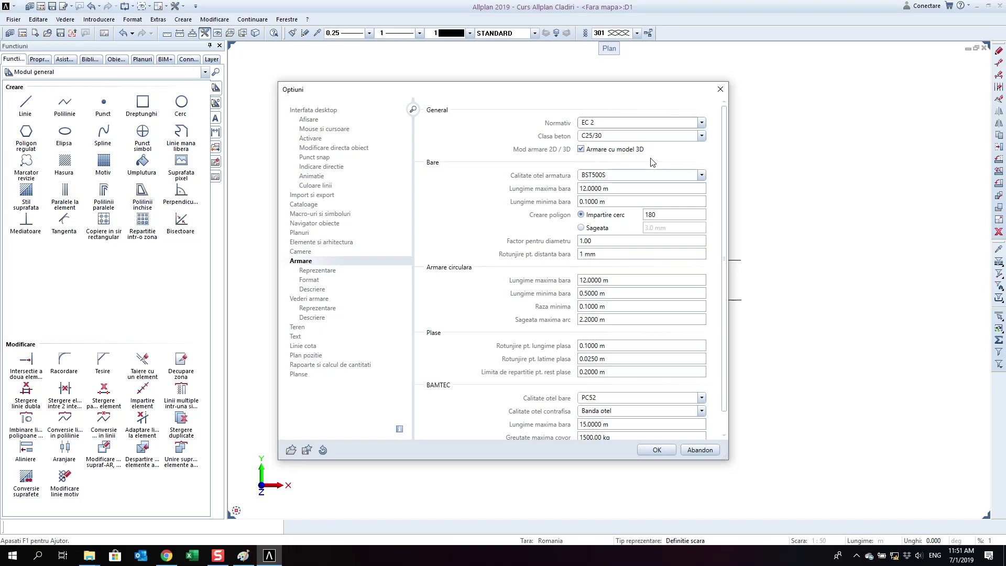
{"action": "double_click", "coordinate": [650, 215]}
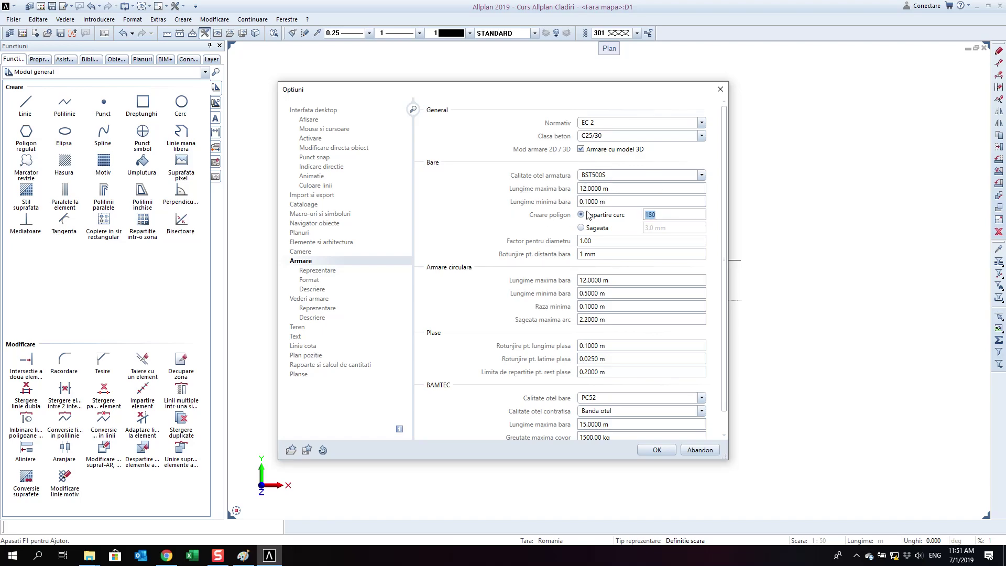
{"action": "type", "text": "30"}
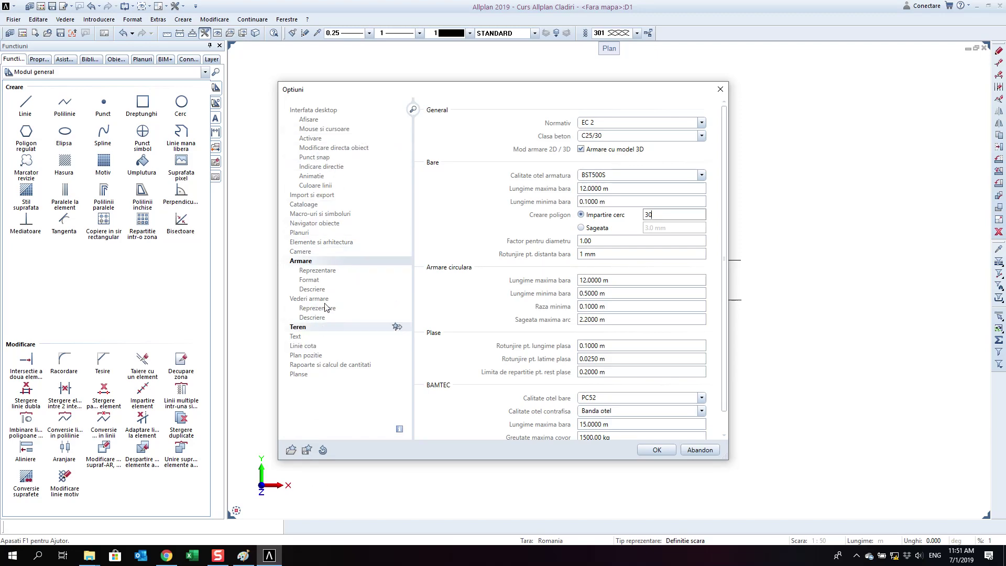
{"action": "left_click", "coordinate": [658, 451]}
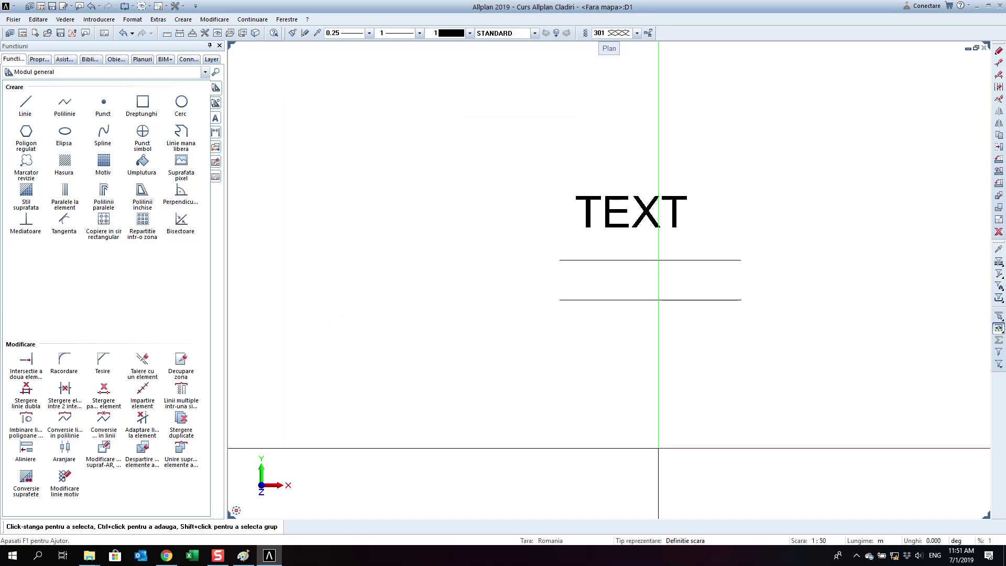
{"action": "mouse_move", "coordinate": [772, 363]}
{"action": "left_mouse_down"}
{"action": "mouse_move", "coordinate": [473, 130]}
{"action": "mouse_move", "coordinate": [573, 195]}
{"action": "left_mouse_up"}
{"action": "key", "text": "Escape"}
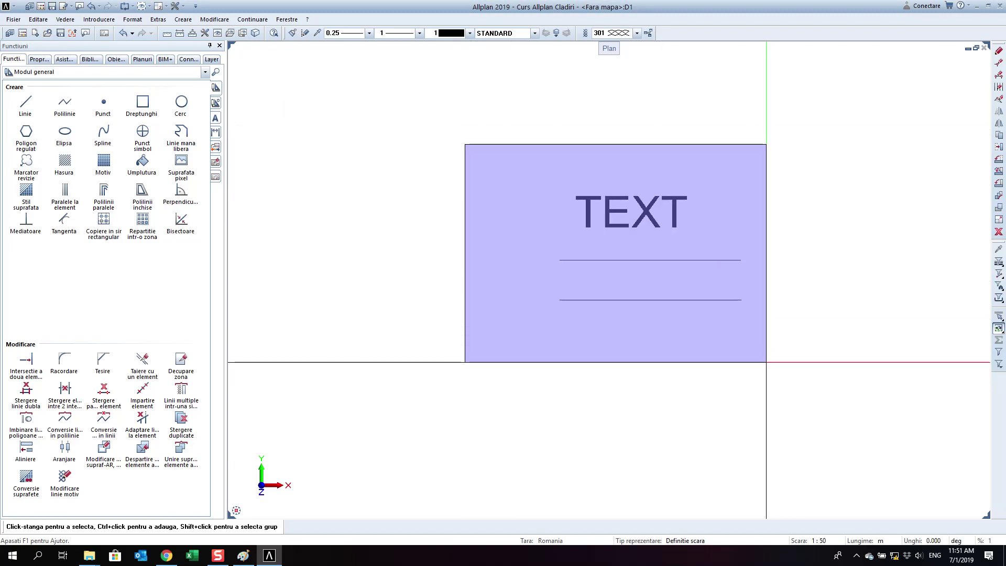
{"action": "mouse_move", "coordinate": [477, 510]}
{"action": "left_click", "coordinate": [287, 19]}
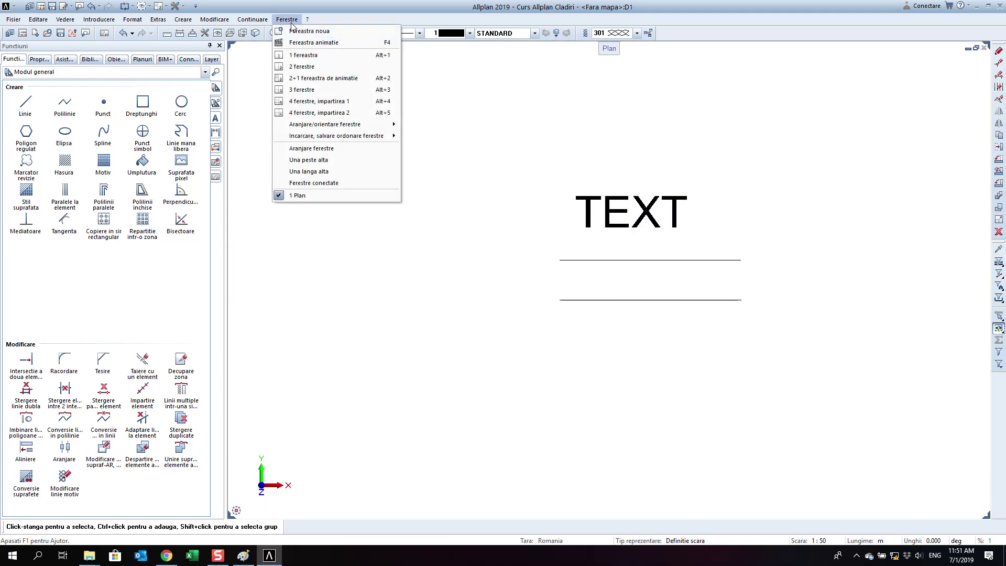
{"action": "left_click", "coordinate": [345, 195]}
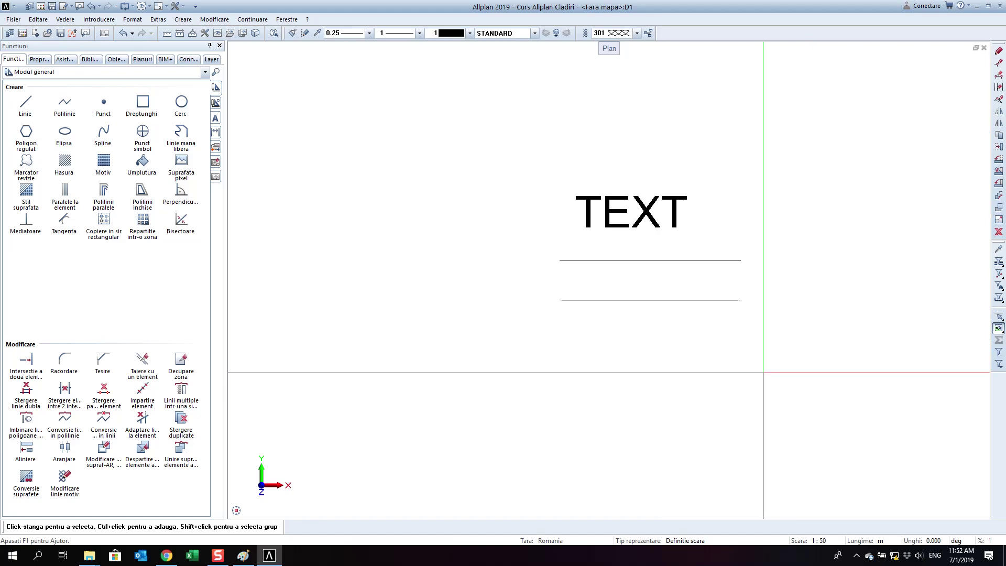
- Keep Modul general and browse the Properties, Assistants, Library and Objects palettes
{"action": "left_click", "coordinate": [161, 72]}
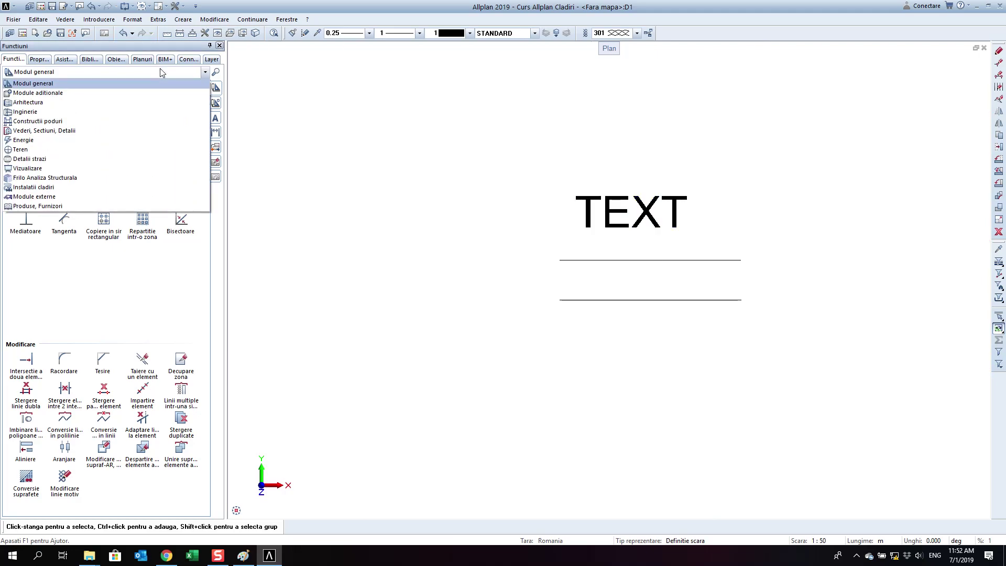
{"action": "left_click", "coordinate": [162, 73]}
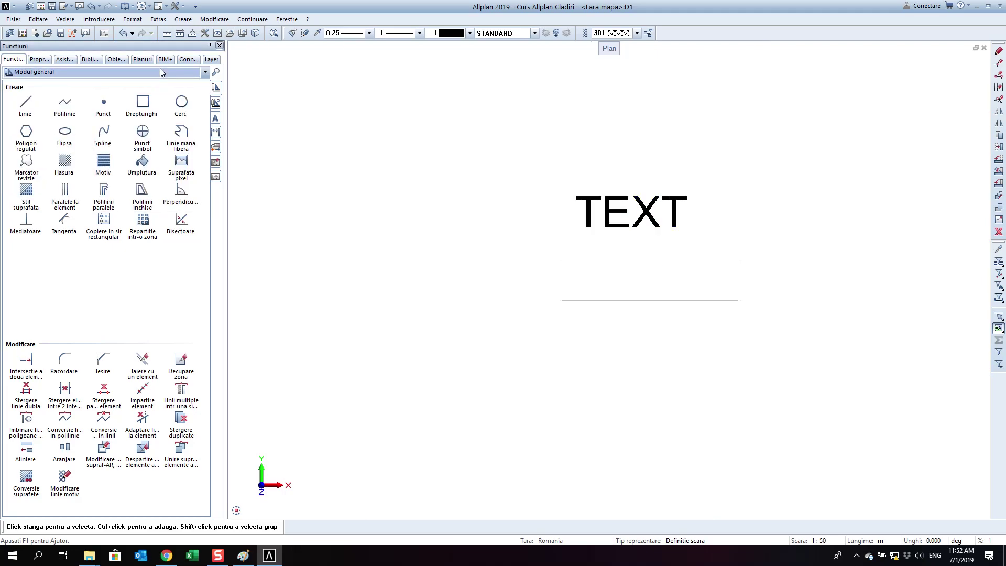
{"action": "left_click", "coordinate": [33, 62]}
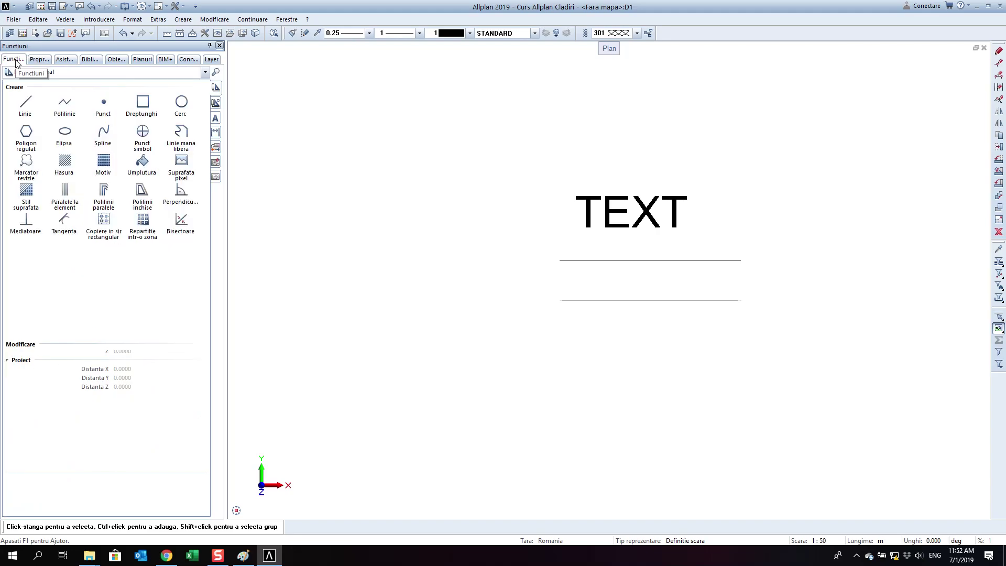
{"action": "left_click", "coordinate": [40, 60]}
{"action": "left_click", "coordinate": [64, 59]}
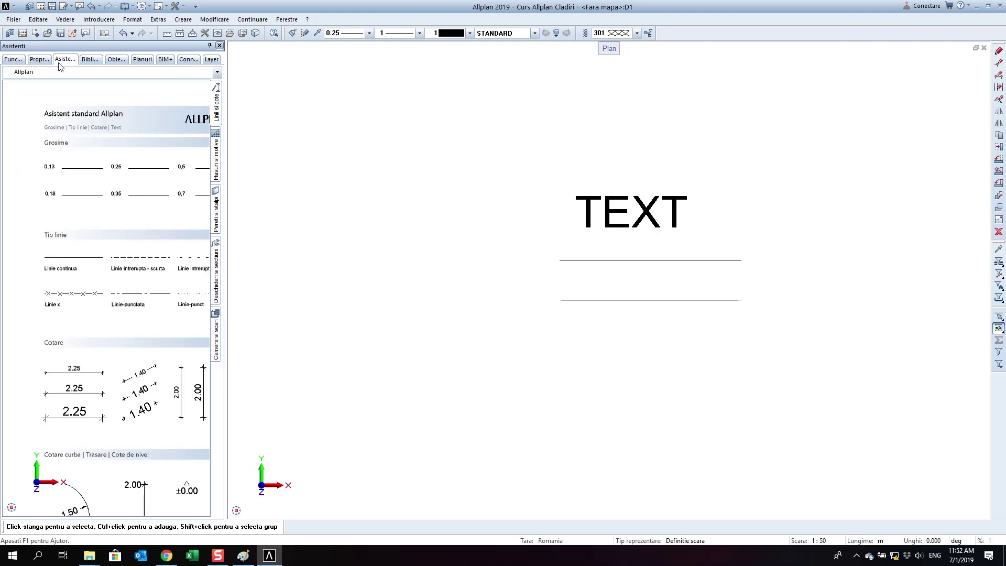
{"action": "left_click", "coordinate": [90, 59]}
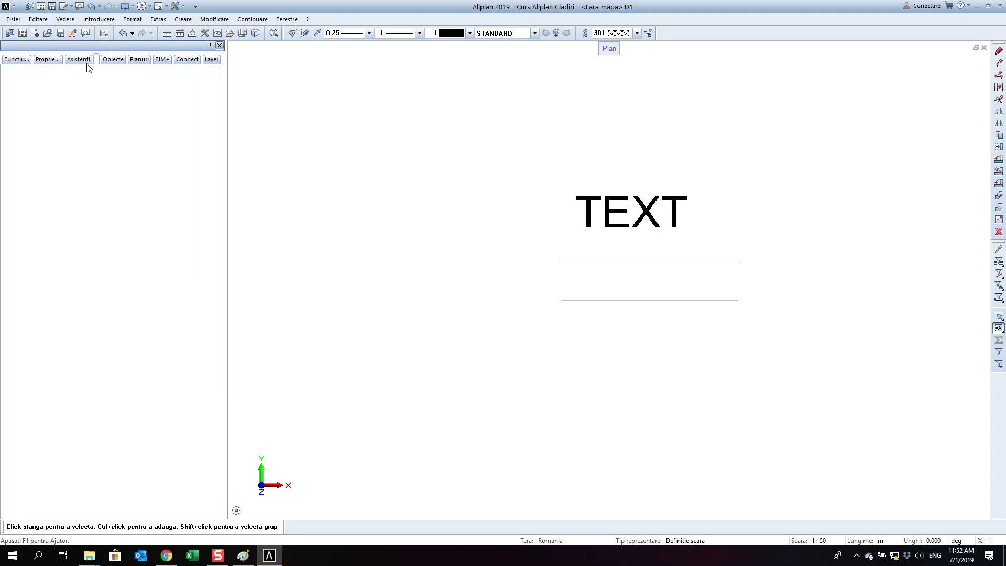
{"action": "left_click", "coordinate": [117, 59]}
- Expand the 2D elements and texts groups, then view the Drawing files, BIM+ and Connect palettes
{"action": "left_click", "coordinate": [4, 103]}
{"action": "left_click", "coordinate": [4, 123]}
{"action": "left_click", "coordinate": [142, 60]}
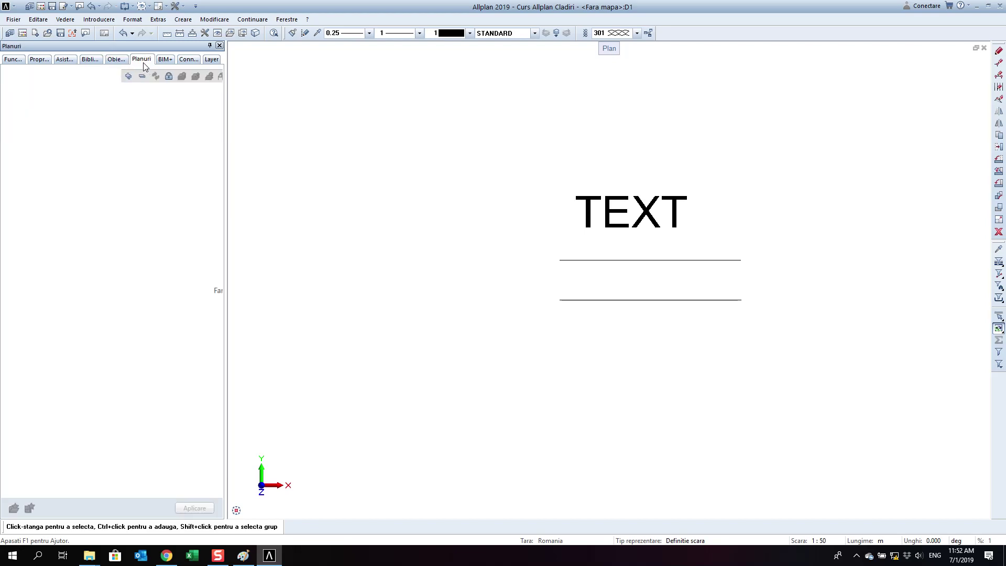
{"action": "left_click", "coordinate": [159, 61]}
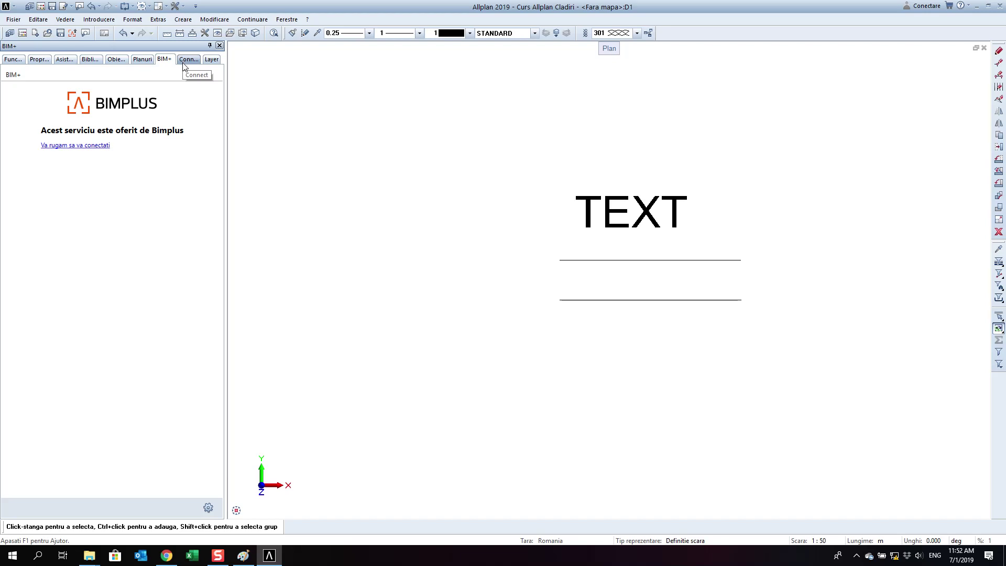
{"action": "left_click", "coordinate": [184, 66]}
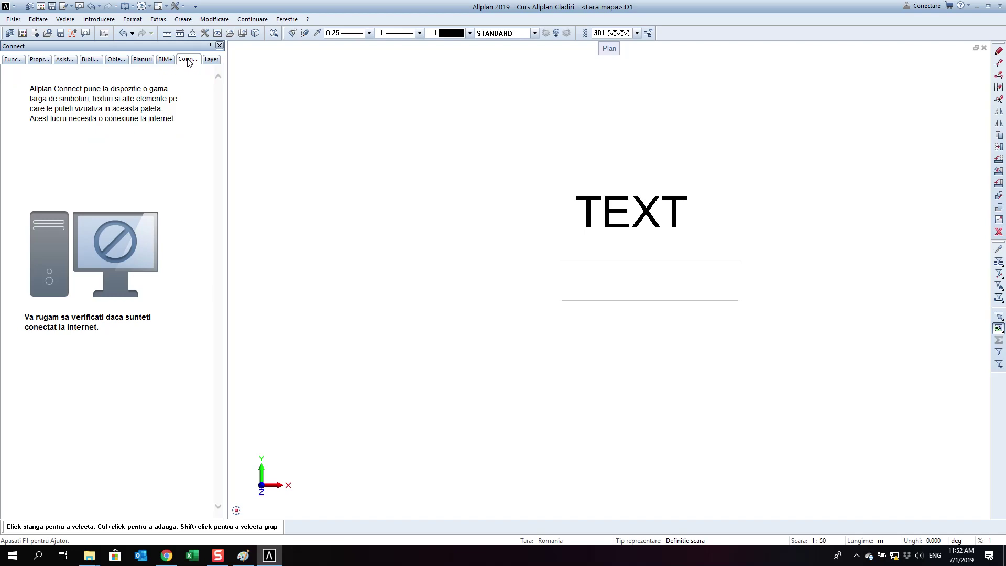
- List the existing layers STANDARD and FL_LEGENDE in the Layer palette, then return to Functions
{"action": "left_click", "coordinate": [217, 61]}
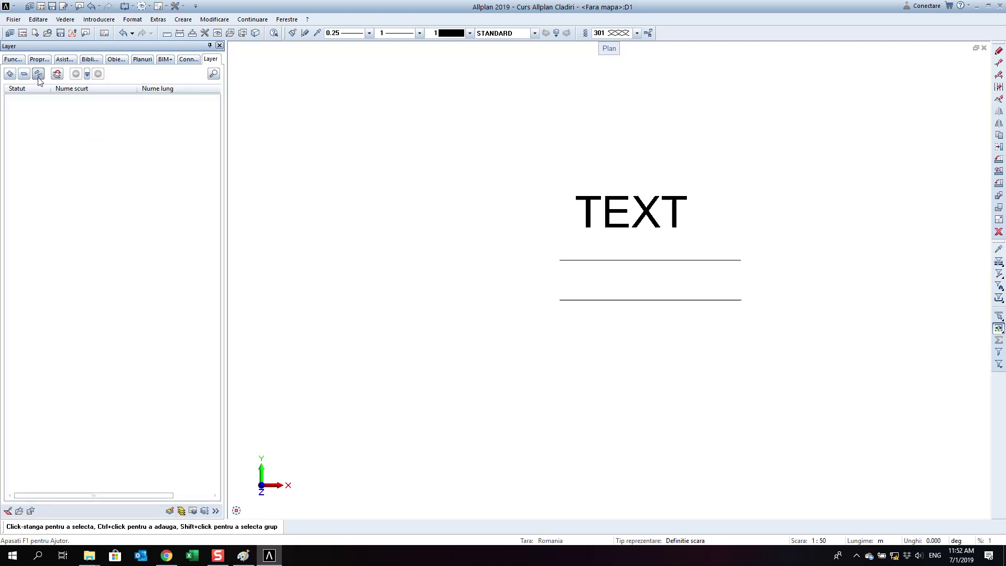
{"action": "right_click", "coordinate": [55, 131]}
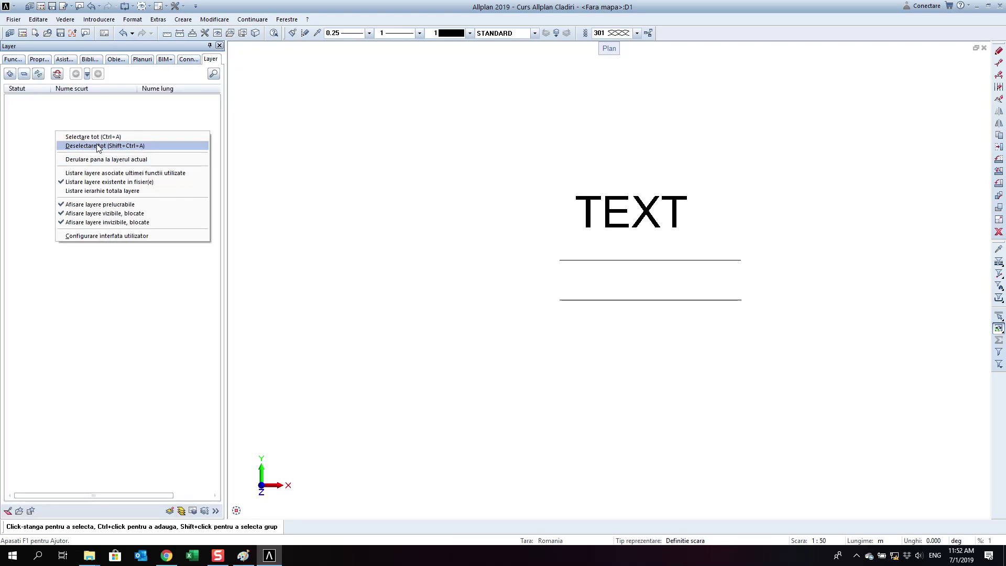
{"action": "left_click", "coordinate": [204, 123]}
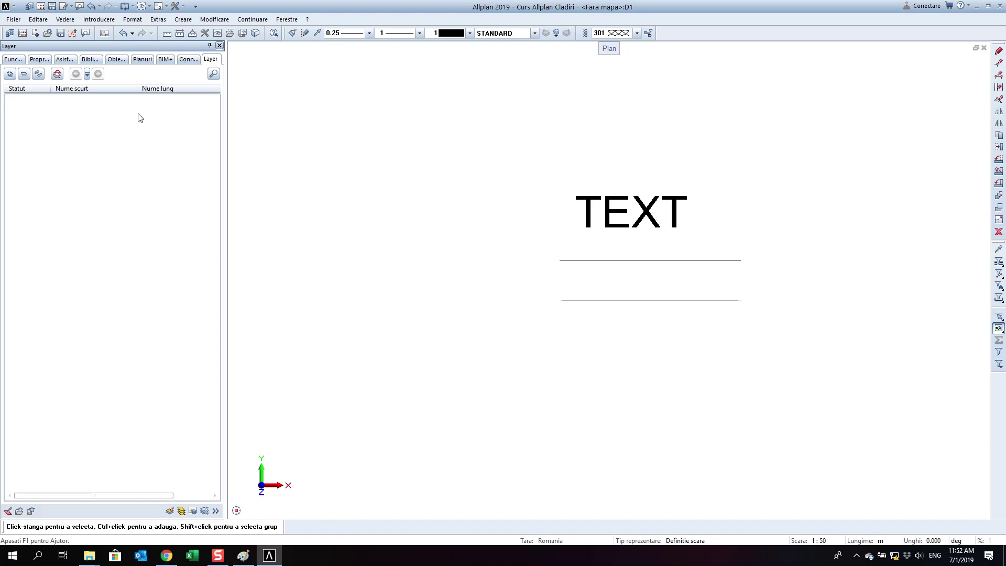
{"action": "left_click", "coordinate": [38, 74]}
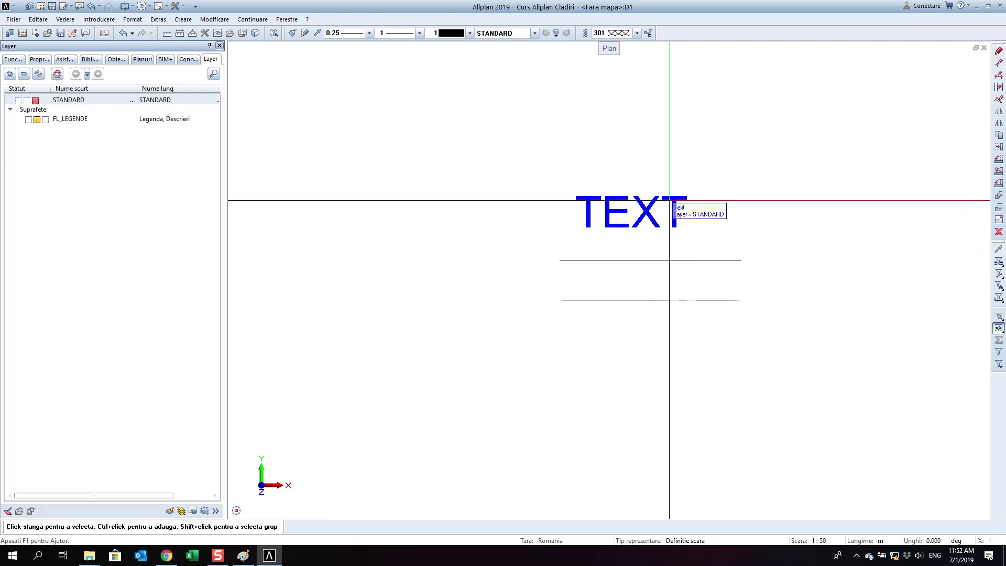
{"action": "left_click", "coordinate": [5, 60]}
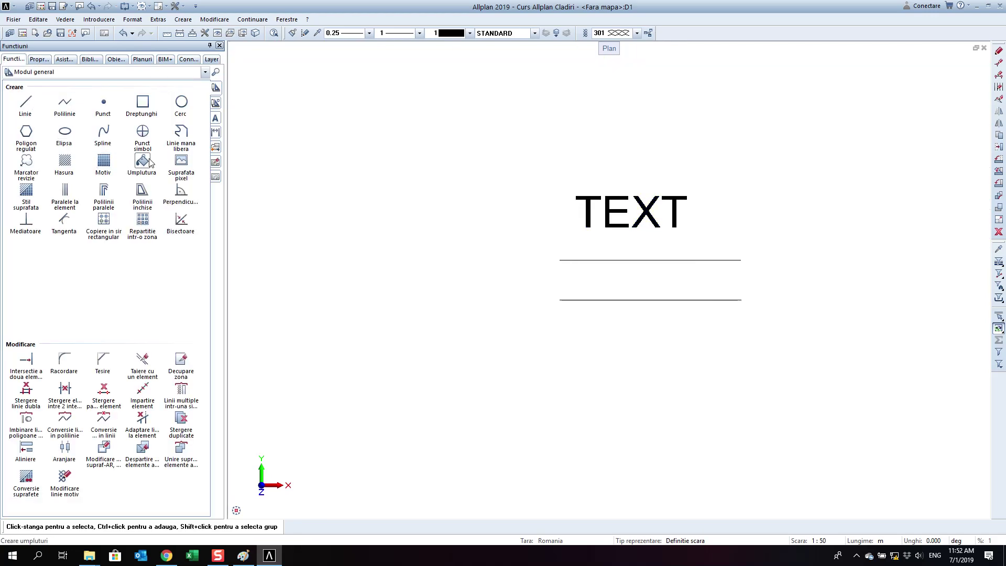
- Select TEXT and both lines with a window, then a crossing window, clearing each with Esc
{"action": "scroll", "coordinate": [600, 288], "scroll_direction": "down", "scroll_amount": 1}
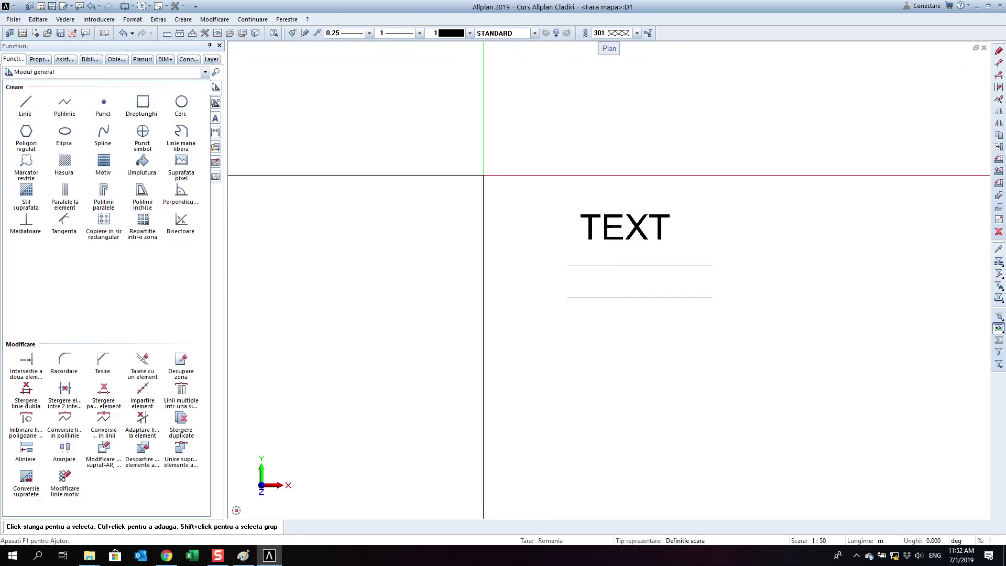
{"action": "left_click_drag", "start_coordinate": [483, 175], "coordinate": [684, 310]}
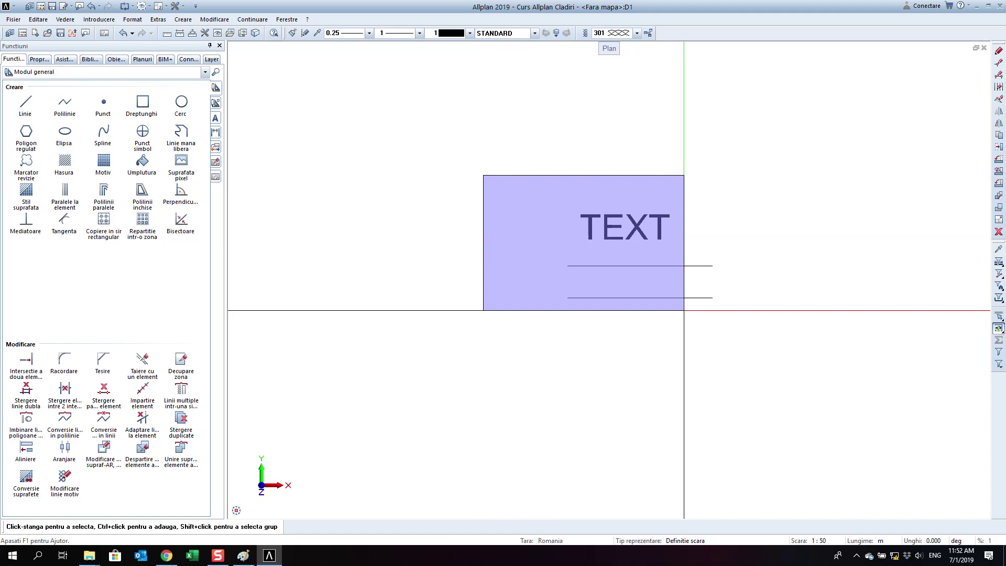
{"action": "key", "text": "Escape"}
{"action": "left_click_drag", "start_coordinate": [689, 308], "coordinate": [649, 192]}
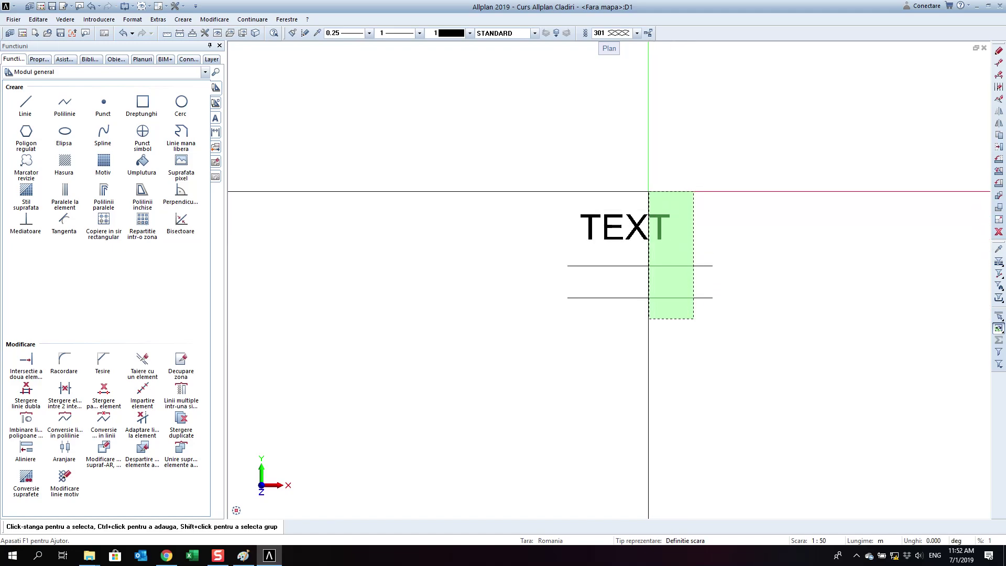
{"action": "left_click_drag", "start_coordinate": [649, 192], "coordinate": [648, 192]}
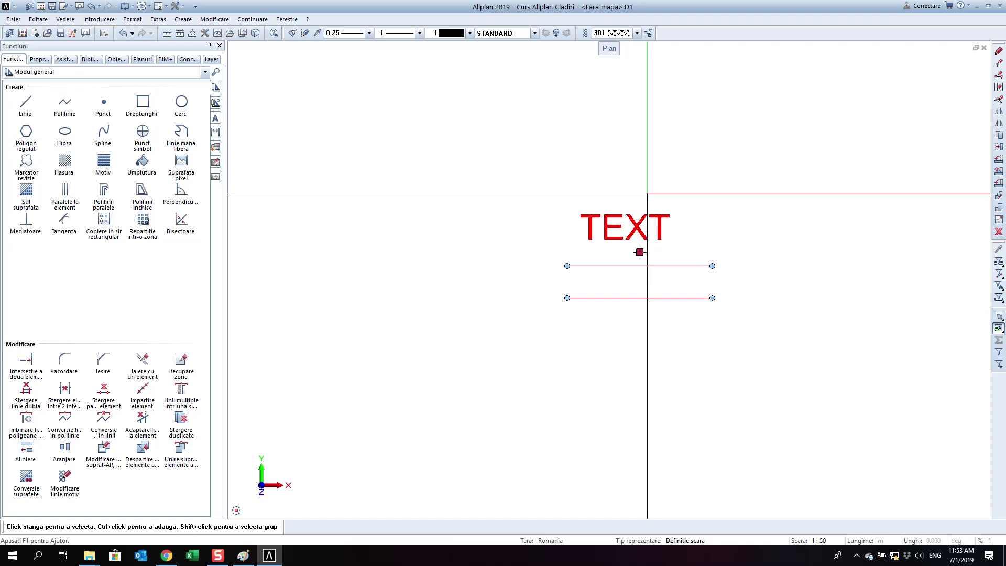
{"action": "key", "text": "Escape"}
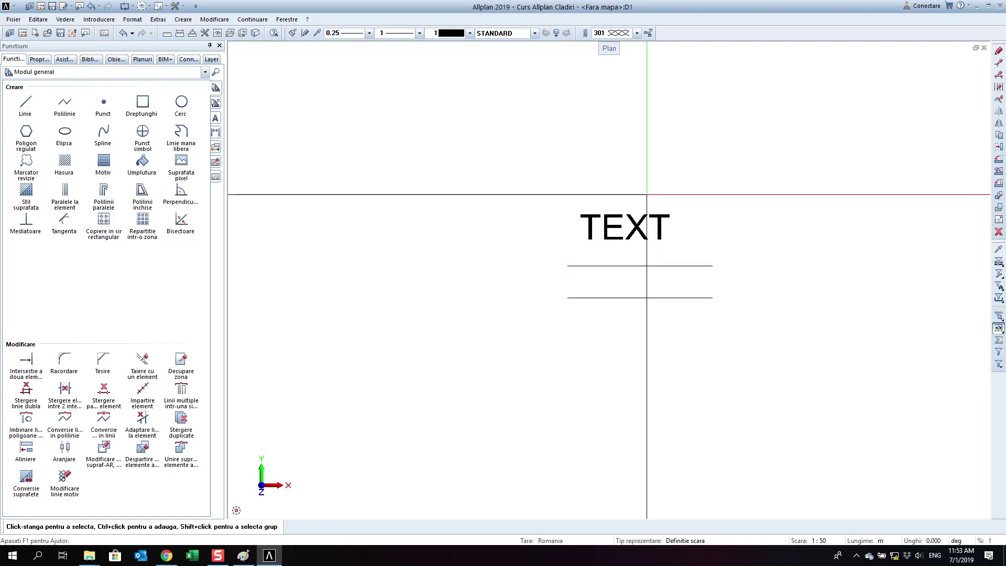